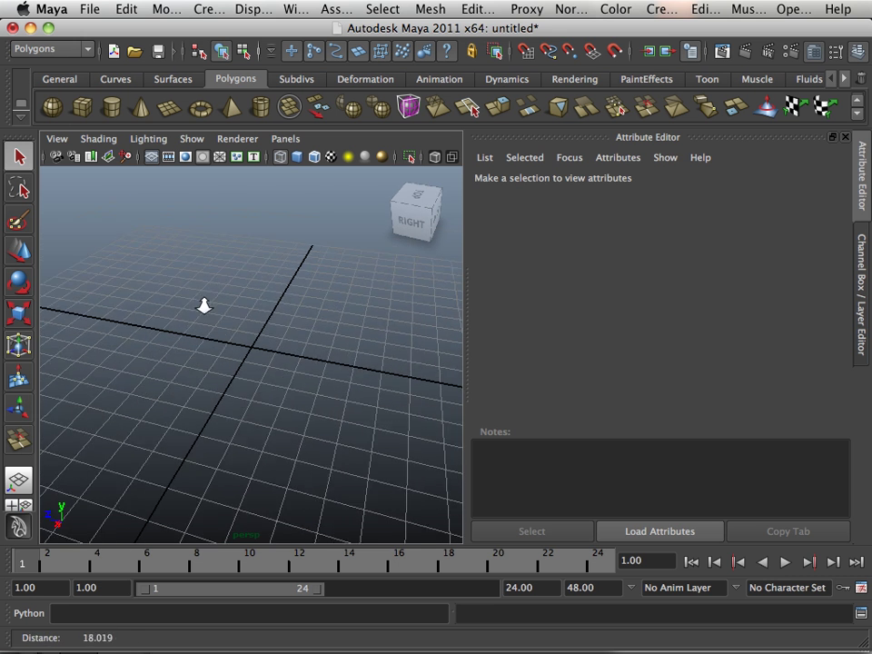
# Step: Create a polygon cube at the origin
pyautogui.click(78, 111)
pyautogui.scroll(5, 282, 356)
pyautogui.scroll(-5, 283, 356)
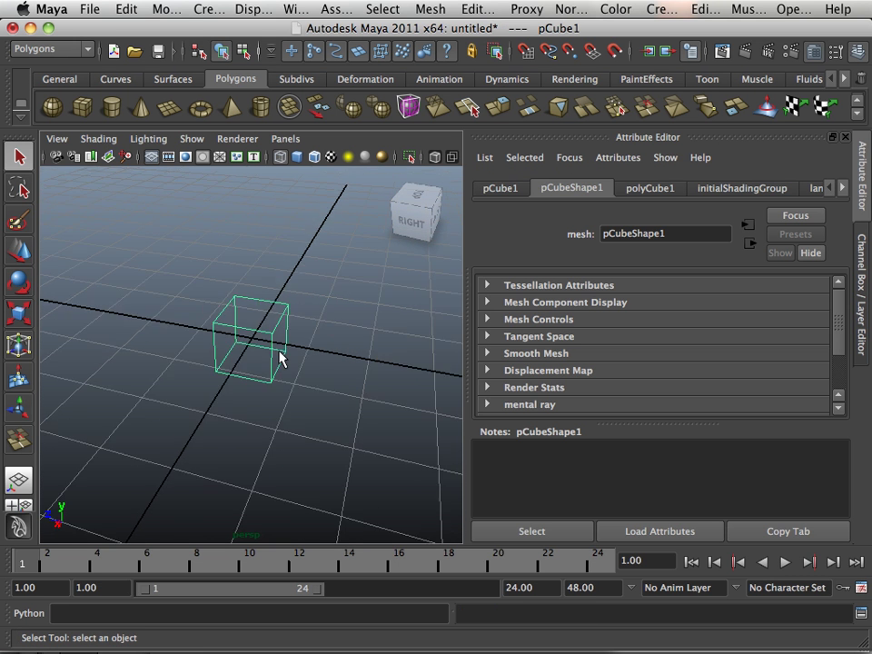
pyautogui.scroll(3, 279, 357)
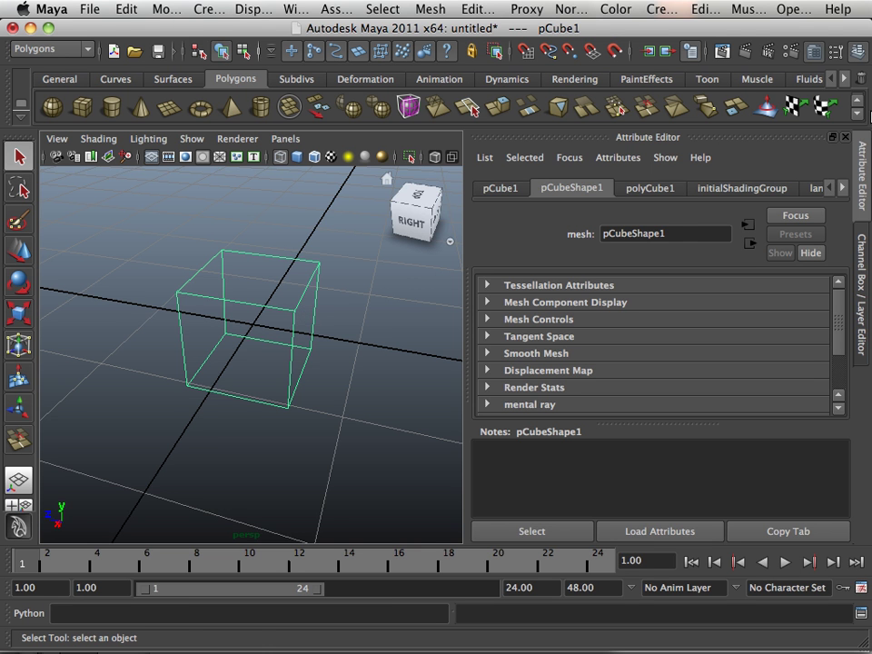
# Step: Set the cube's width, height and depth subdivisions to 8 and display the view shaded
pyautogui.click(859, 52)
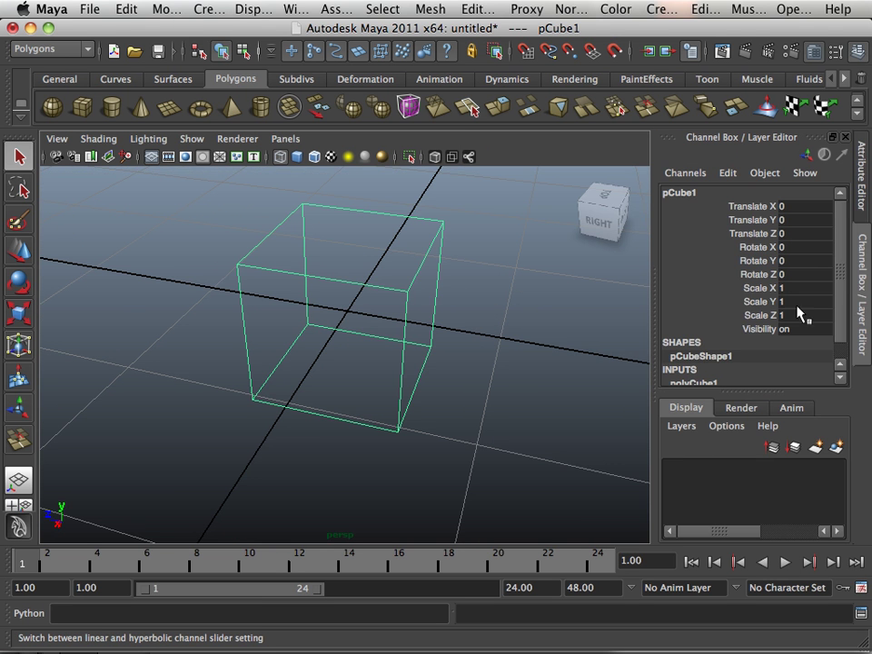
pyautogui.scroll(-2, 718, 341)
pyautogui.click(702, 363)
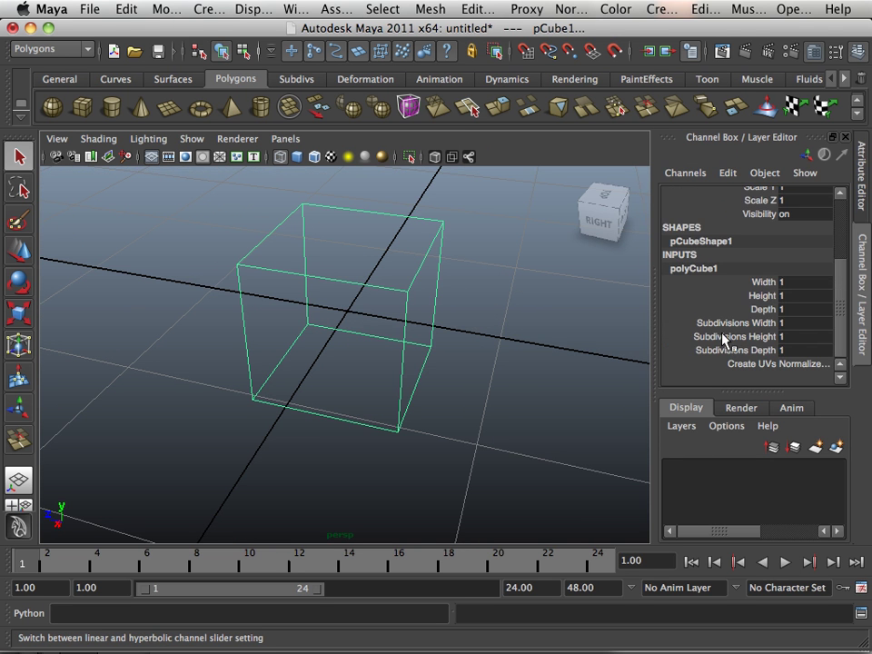
pyautogui.moveTo(728, 326); pyautogui.dragTo(719, 347)
pyautogui.moveTo(353, 310); pyautogui.dragTo(409, 311, button='middle')
pyautogui.press('5')
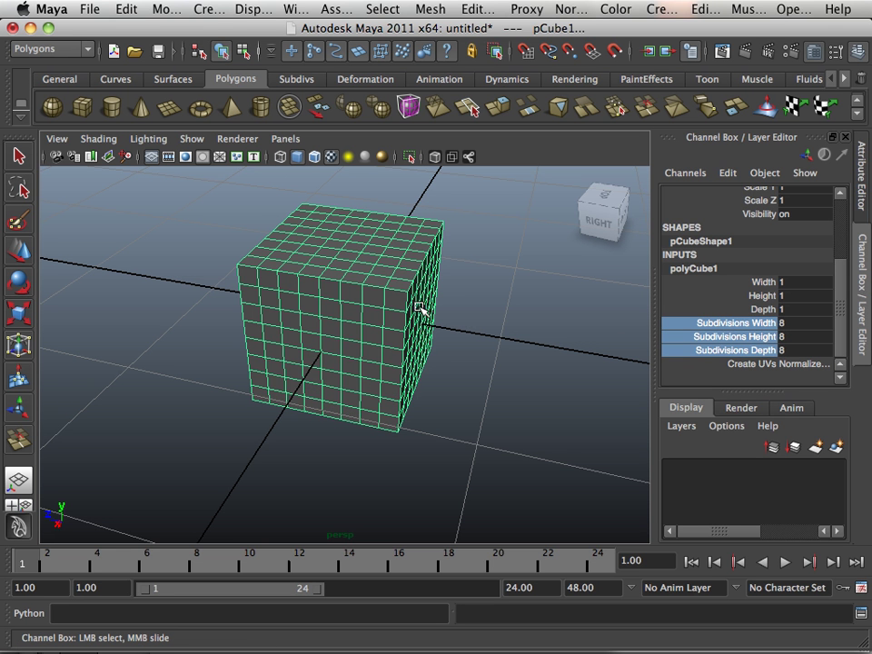
# Step: Assign a new Lambert material to the subdivided cube
pyautogui.click(438, 372)
pyautogui.keyDown('alt'); pyautogui.moveTo(368, 358); pyautogui.dragTo(401, 356); pyautogui.keyUp('alt')
pyautogui.keyDown('alt'); pyautogui.moveTo(402, 356); pyautogui.dragTo(425, 359, button='right'); pyautogui.keyUp('alt')
pyautogui.keyDown('alt'); pyautogui.moveTo(425, 359); pyautogui.dragTo(361, 420, button='middle'); pyautogui.keyUp('alt')
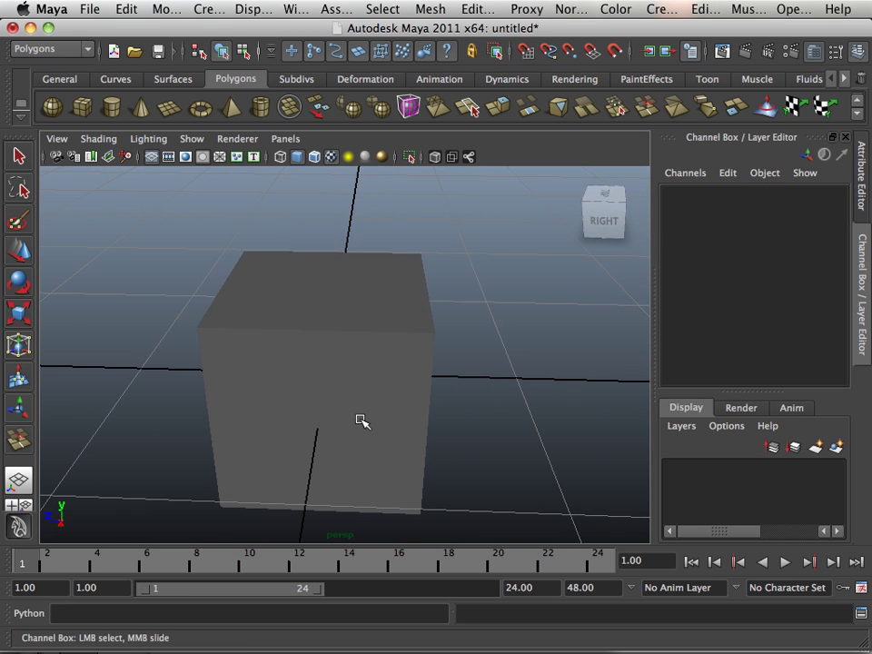
pyautogui.click(314, 333)
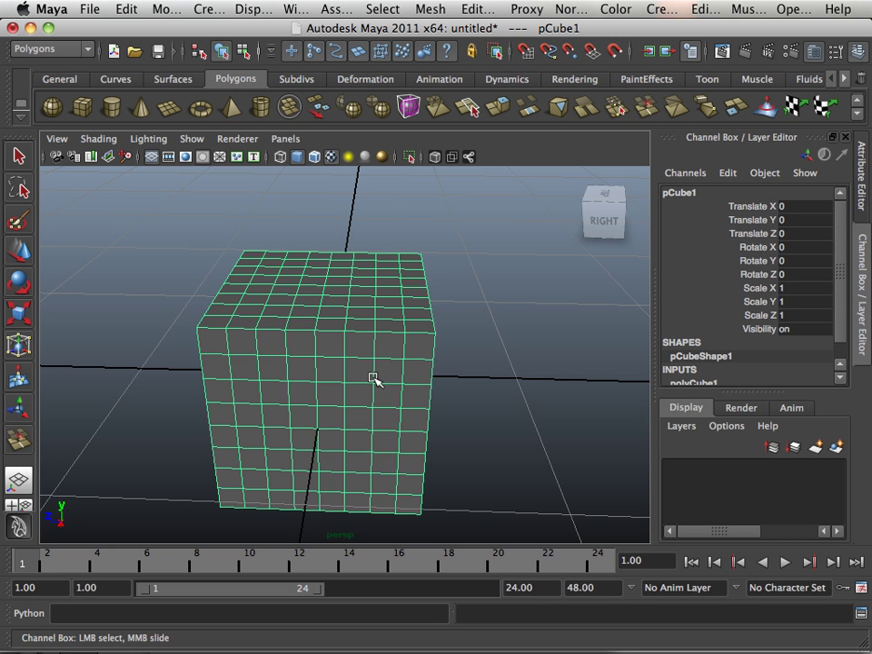
pyautogui.rightClick(324, 335)
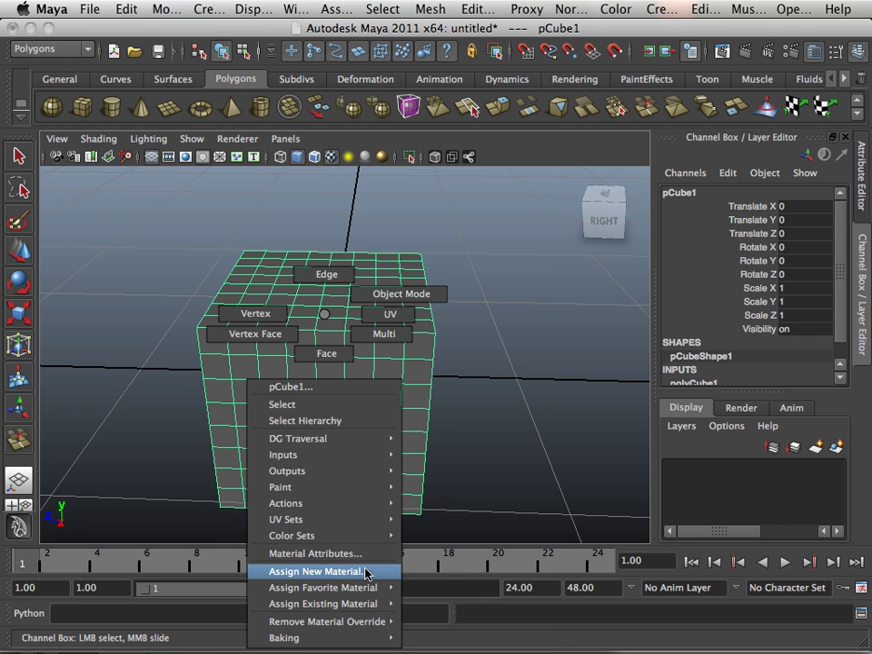
pyautogui.click(367, 572)
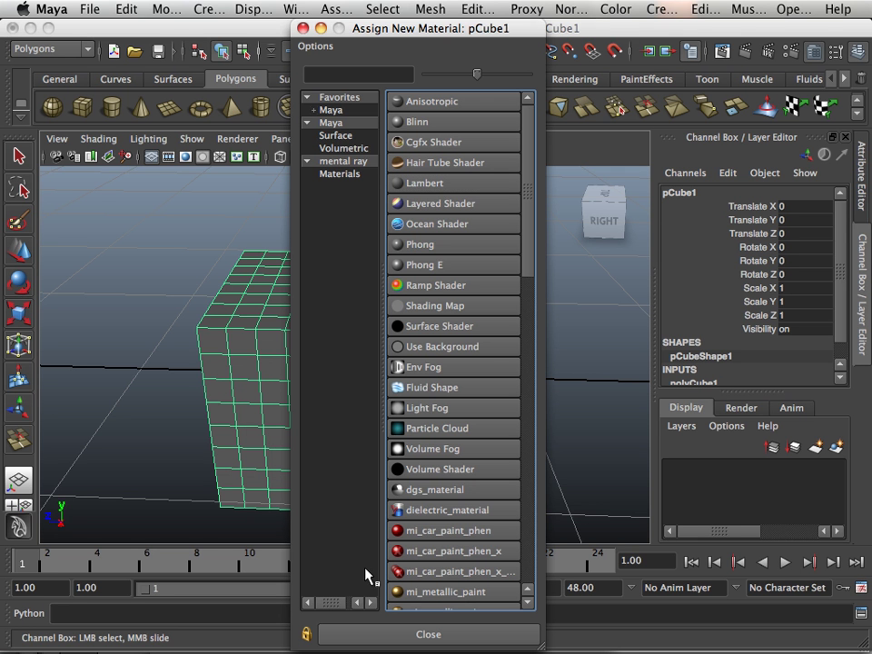
pyautogui.click(428, 183)
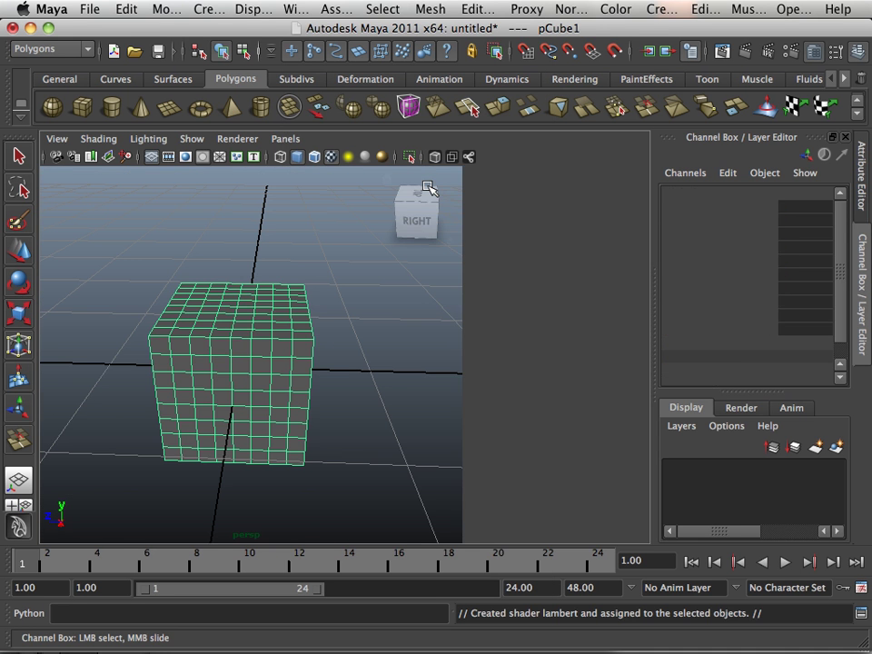
# Step: Set the new Lambert material's color to yellow and rename the material yellow
pyautogui.click(650, 392)
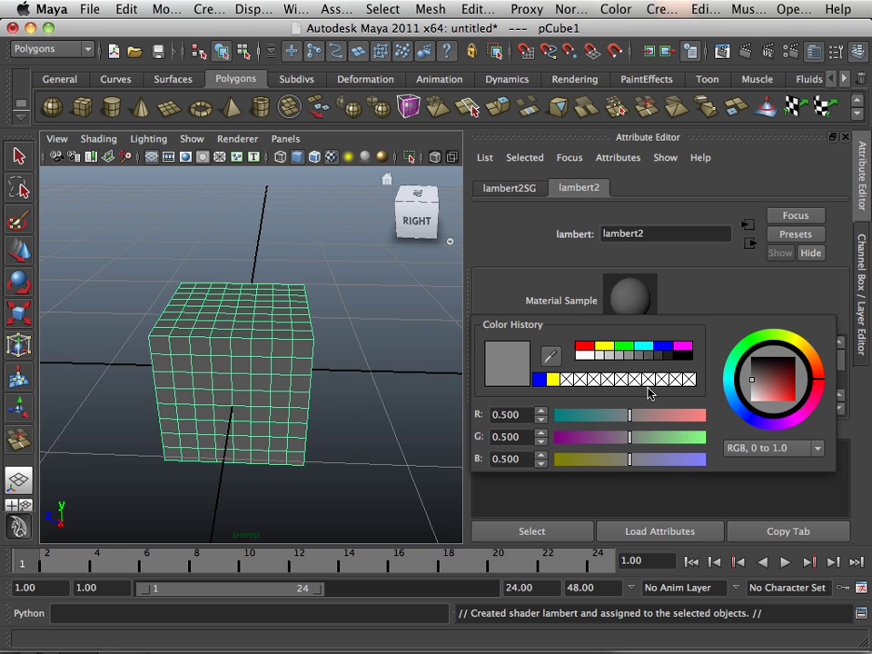
pyautogui.click(611, 346)
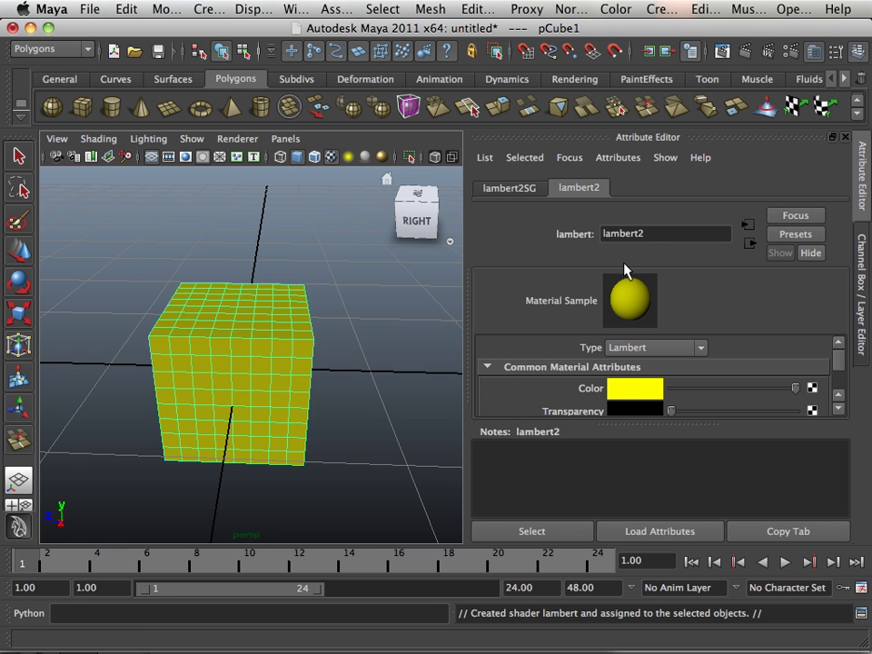
pyautogui.moveTo(650, 239); pyautogui.dragTo(572, 234)
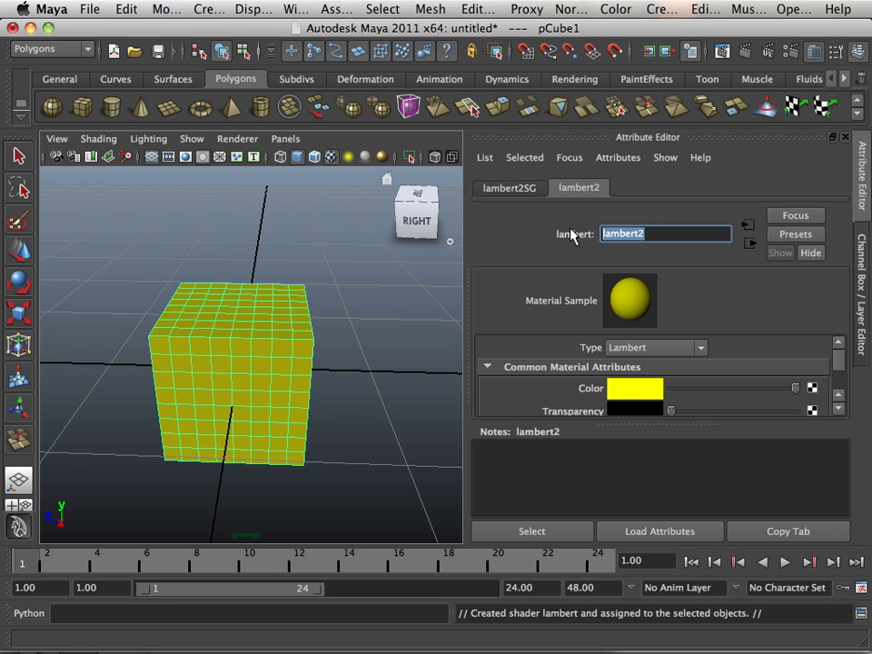
pyautogui.write('yello')
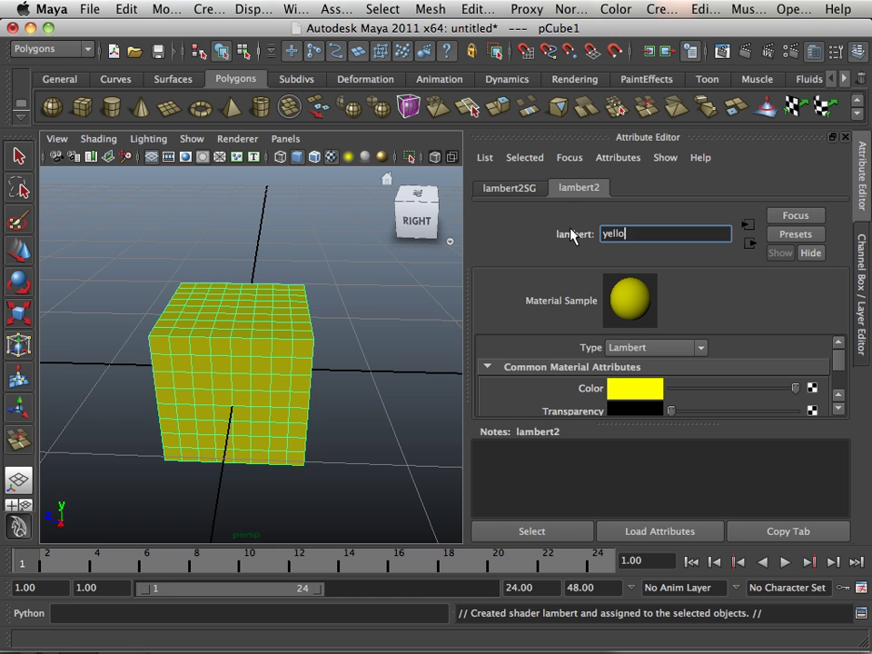
pyautogui.write('w')
pyautogui.press('Return')
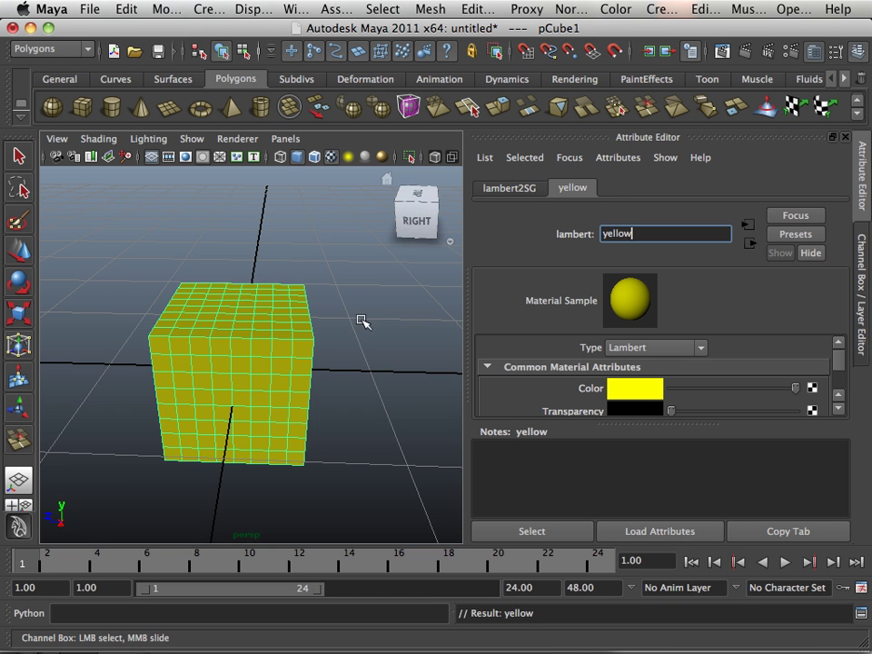
# Step: Create a second polygon cube and move it along the Z axis, clear of the yellow cube
pyautogui.keyDown('alt'); pyautogui.moveTo(360, 318); pyautogui.dragTo(234, 315, button='right'); pyautogui.keyUp('alt')
pyautogui.keyDown('alt'); pyautogui.moveTo(235, 315); pyautogui.dragTo(352, 328, button='middle'); pyautogui.keyUp('alt')
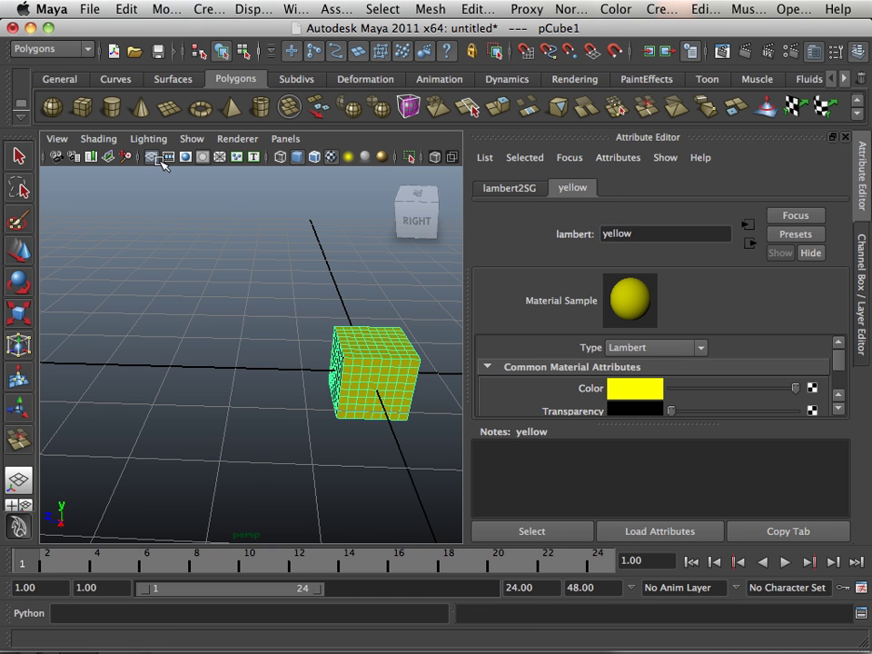
pyautogui.click(82, 108)
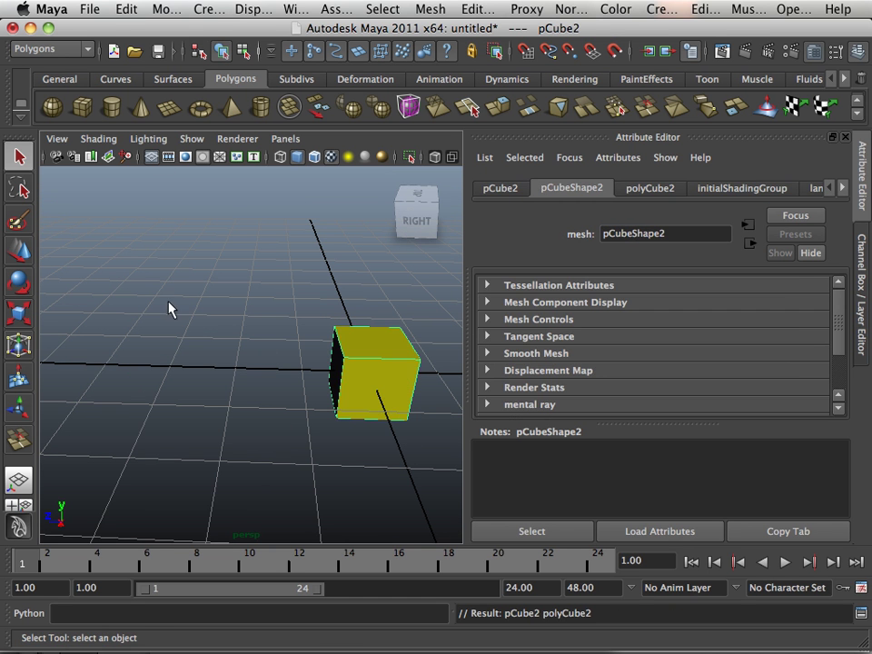
pyautogui.click(20, 249)
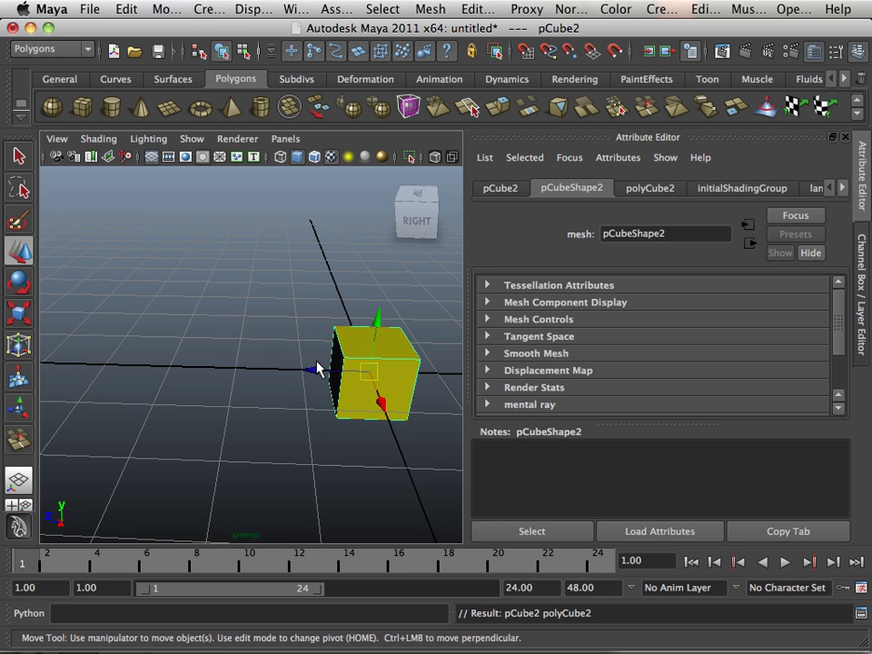
pyautogui.moveTo(317, 368); pyautogui.dragTo(78, 356)
# Step: Assign the existing yellow material to the second cube and deselect it
pyautogui.moveTo(123, 315); pyautogui.dragTo(234, 620, button='right')
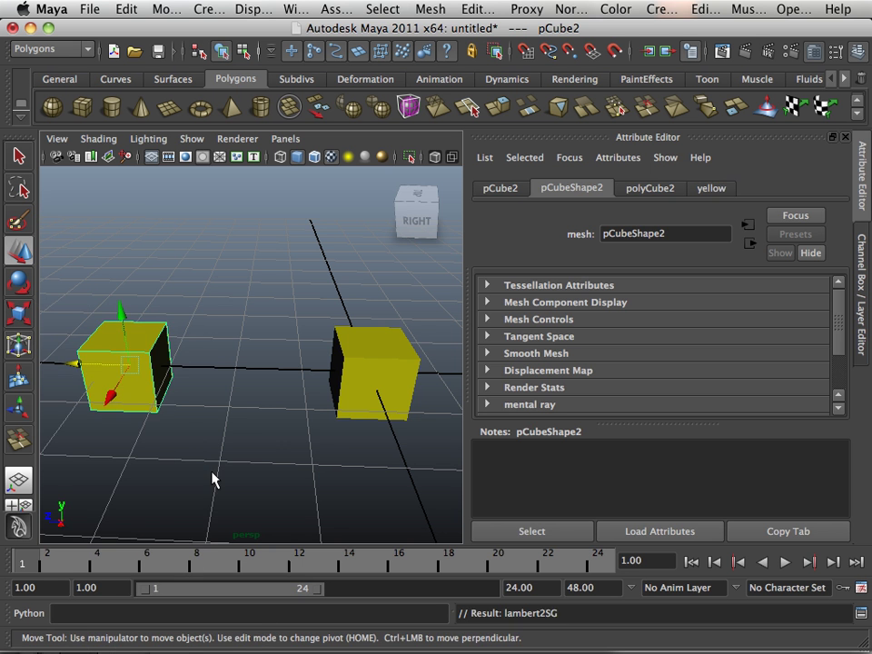
pyautogui.click(241, 415)
pyautogui.keyDown('alt'); pyautogui.moveTo(240, 414); pyautogui.dragTo(259, 380, button='middle'); pyautogui.keyUp('alt')
pyautogui.keyDown('alt'); pyautogui.moveTo(259, 380); pyautogui.dragTo(125, 389); pyautogui.keyUp('alt')
pyautogui.keyDown('alt'); pyautogui.moveTo(125, 389); pyautogui.dragTo(117, 392, button='middle'); pyautogui.keyUp('alt')
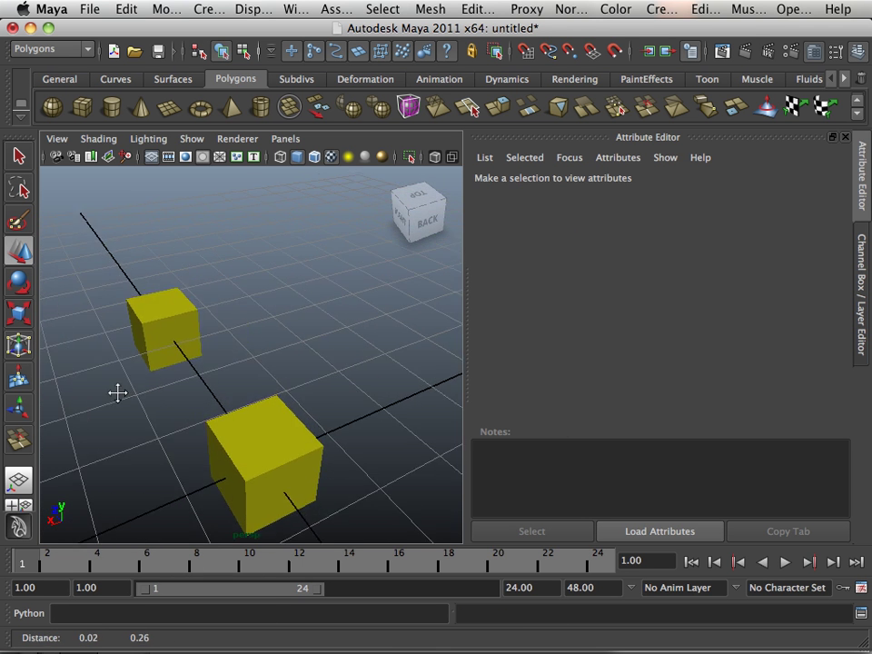
# Step: Create a polygon cylinder and move it about -3.5 cm along the X axis, behind the cubes
pyautogui.click(112, 107)
pyautogui.moveTo(204, 485); pyautogui.dragTo(445, 429)
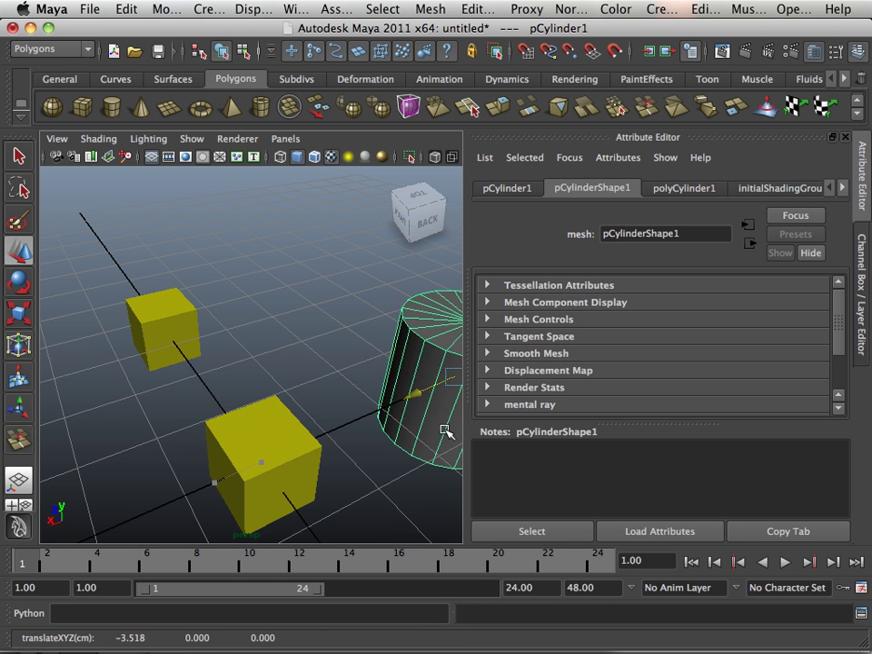
pyautogui.keyDown('alt'); pyautogui.moveTo(445, 429); pyautogui.dragTo(289, 387, button='middle'); pyautogui.keyUp('alt')
pyautogui.keyDown('alt'); pyautogui.moveTo(288, 387); pyautogui.dragTo(250, 304); pyautogui.keyUp('alt')
pyautogui.keyDown('alt'); pyautogui.moveTo(229, 336); pyautogui.dragTo(293, 340); pyautogui.keyUp('alt')
pyautogui.keyDown('alt'); pyautogui.moveTo(293, 340); pyautogui.dragTo(235, 335, button='right'); pyautogui.keyUp('alt')
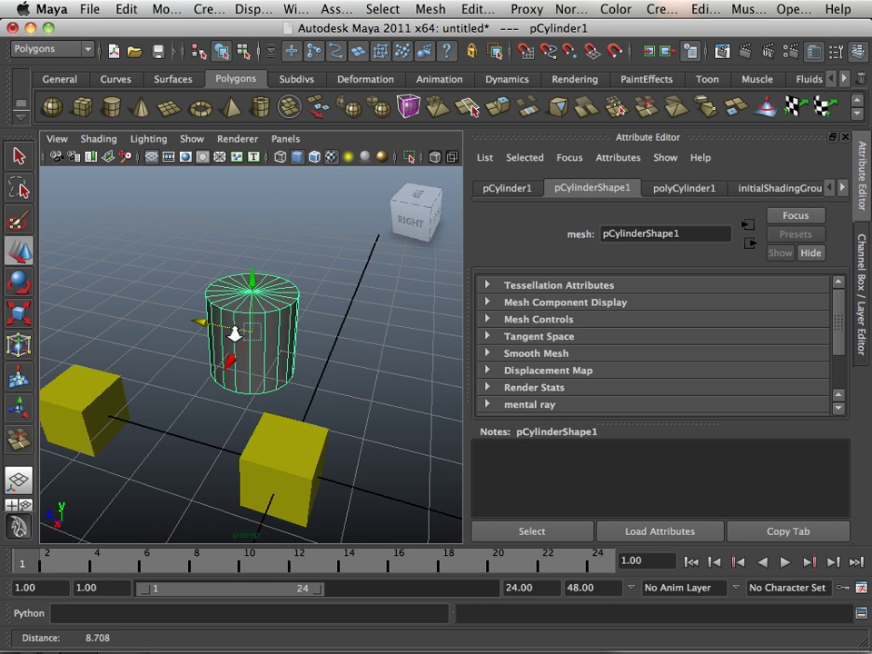
# Step: Apply the yellow material to the cylinder from the Hypershade, and move the cylinder along Z to behind the second cube
pyautogui.click(292, 11)
pyautogui.moveTo(309, 54)
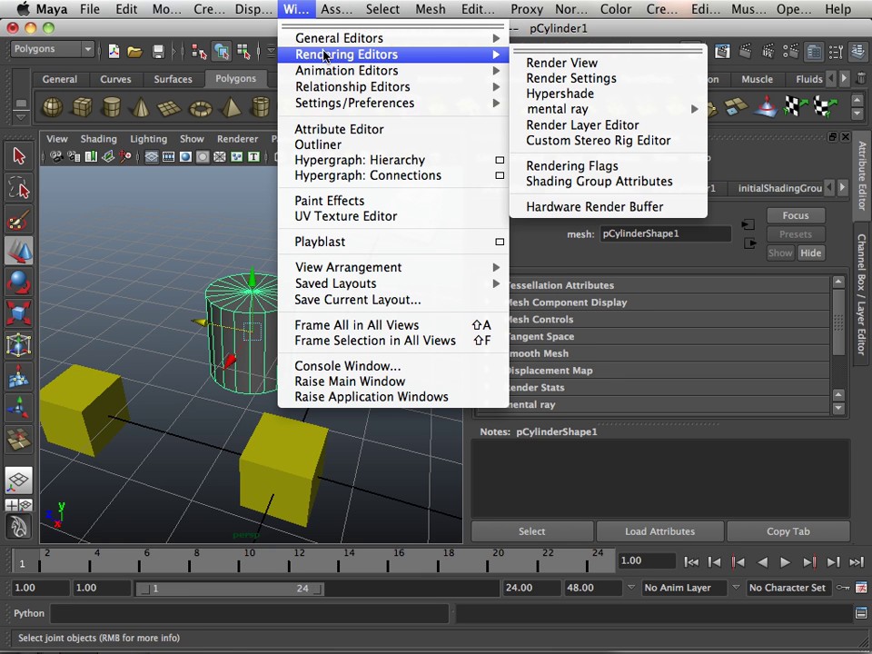
pyautogui.click(538, 94)
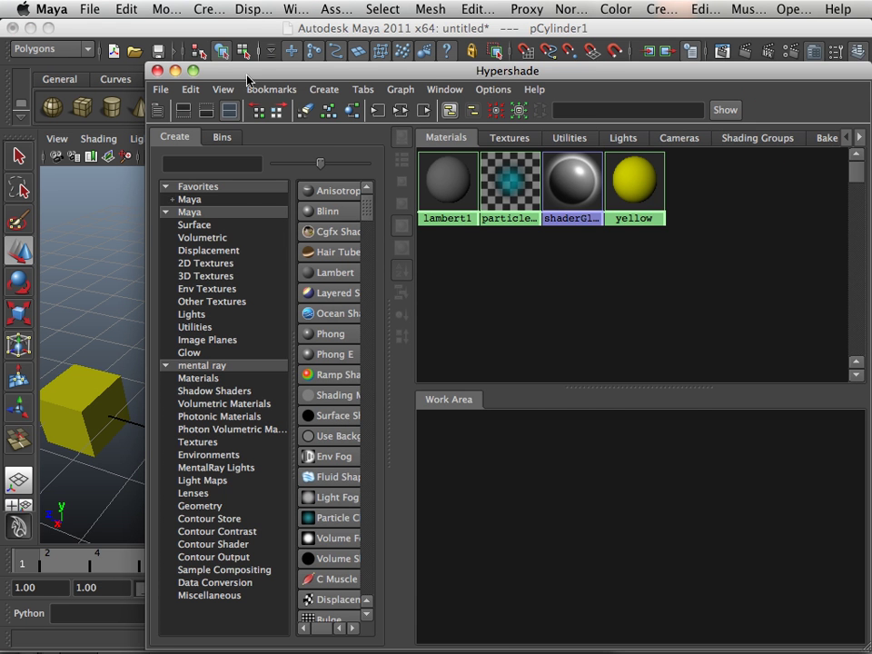
pyautogui.moveTo(246, 76); pyautogui.dragTo(181, 402)
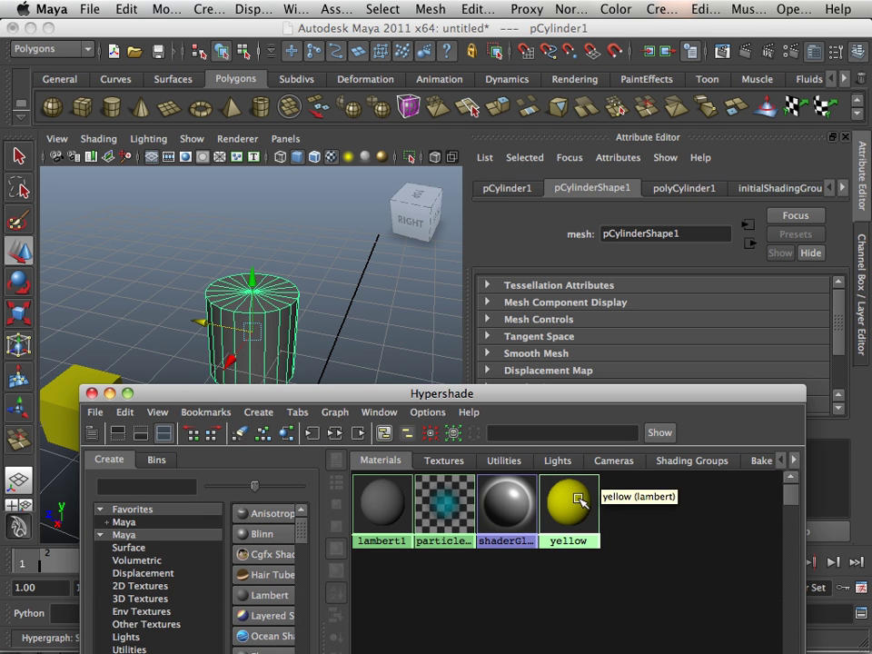
pyautogui.moveTo(579, 499); pyautogui.dragTo(245, 323, button='middle')
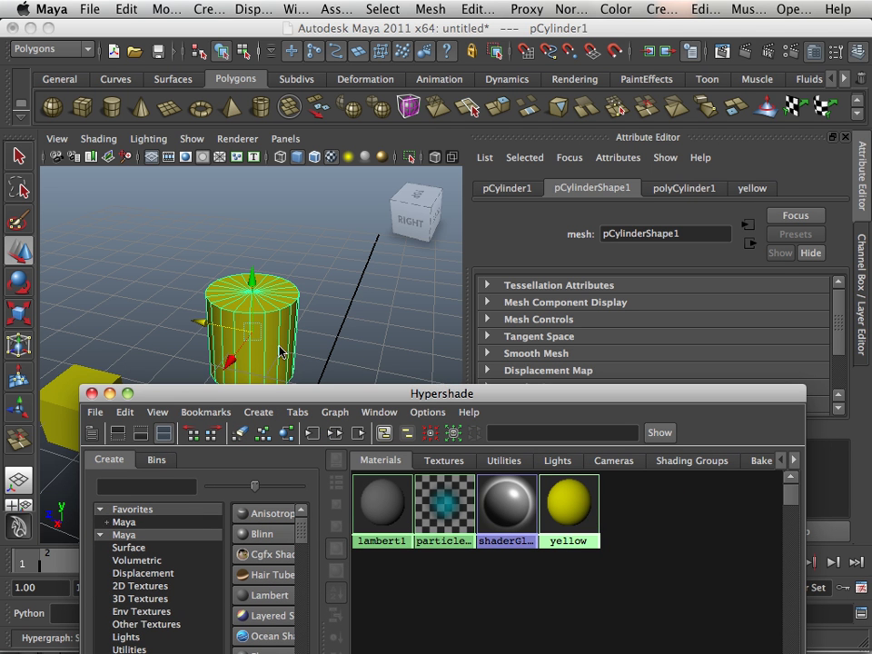
pyautogui.moveTo(206, 331); pyautogui.dragTo(102, 314)
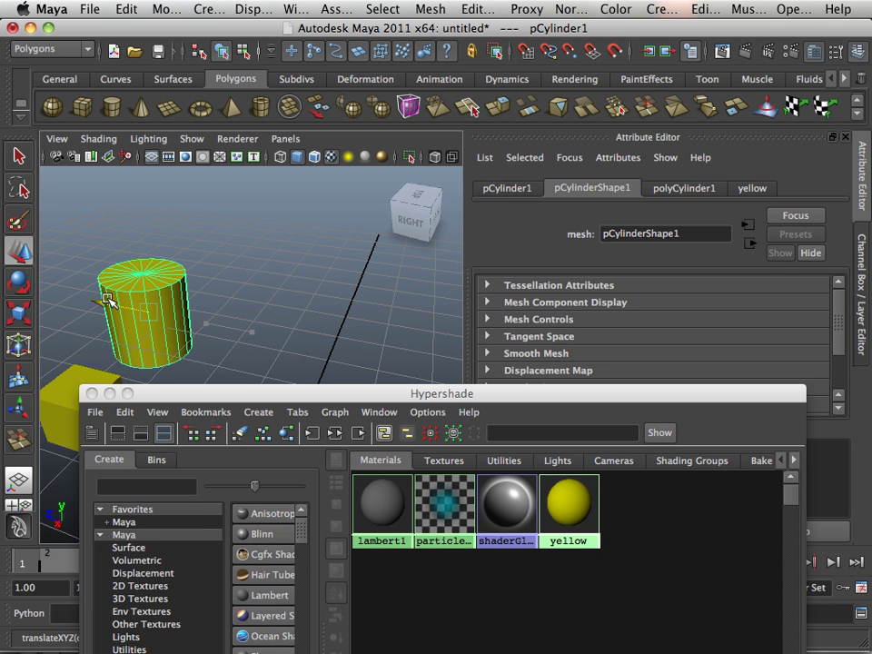
# Step: Create a second polygon cylinder and place it behind the subdivided cube, beside the first cylinder
pyautogui.click(110, 112)
pyautogui.scroll(-5, 208, 307)
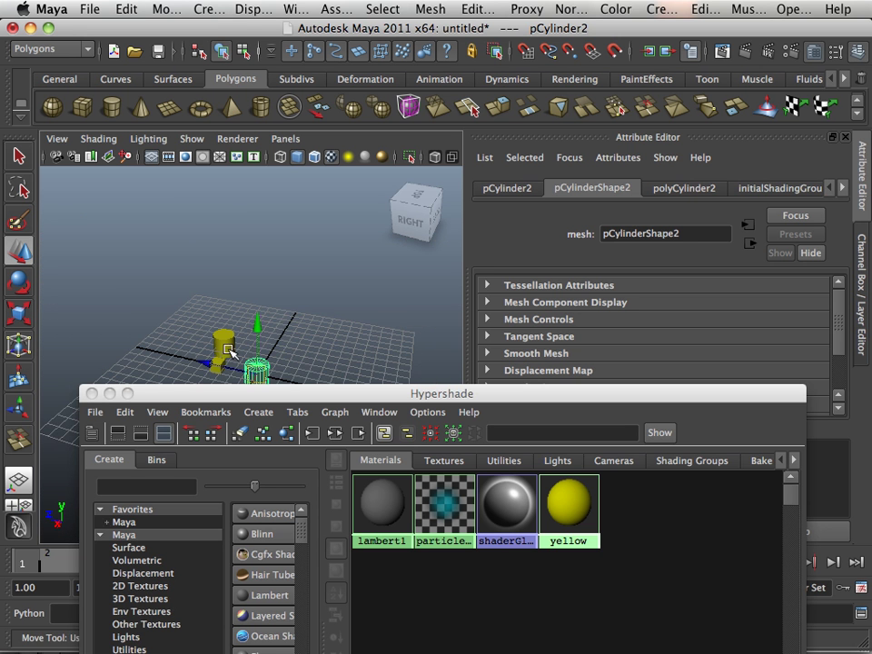
pyautogui.moveTo(210, 361); pyautogui.dragTo(268, 374)
pyautogui.keyDown('alt'); pyautogui.moveTo(290, 362); pyautogui.dragTo(278, 295, button='middle'); pyautogui.keyUp('alt')
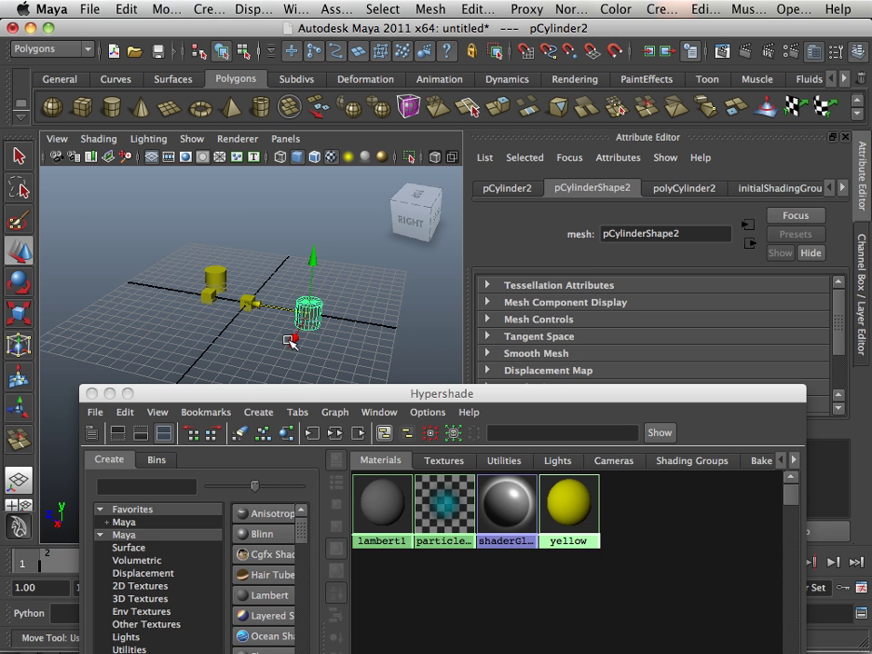
pyautogui.moveTo(294, 338); pyautogui.dragTo(306, 319)
pyautogui.moveTo(264, 286); pyautogui.dragTo(203, 271)
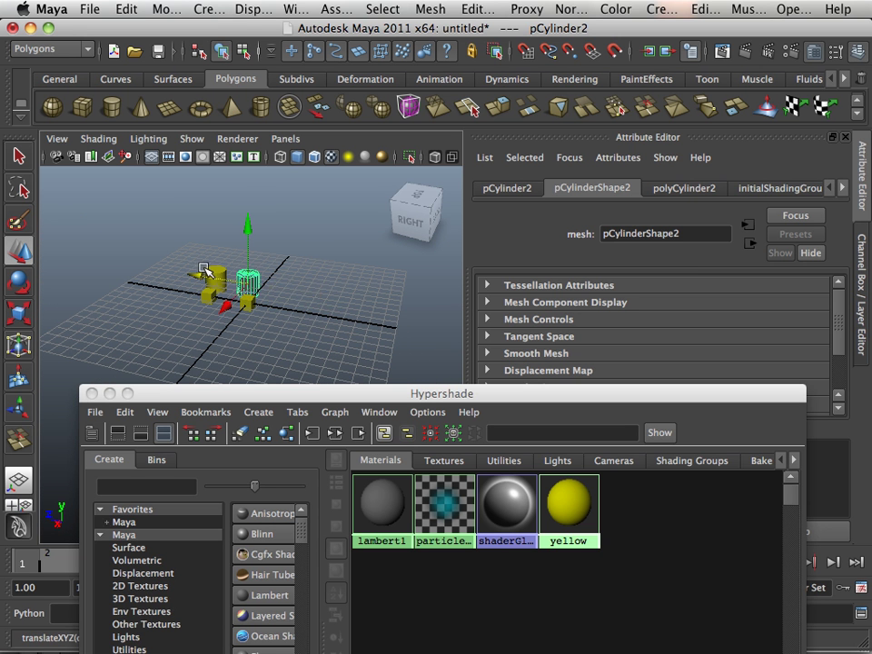
pyautogui.scroll(5, 294, 313)
pyautogui.keyDown('alt'); pyautogui.moveTo(295, 314); pyautogui.dragTo(247, 346); pyautogui.keyUp('alt')
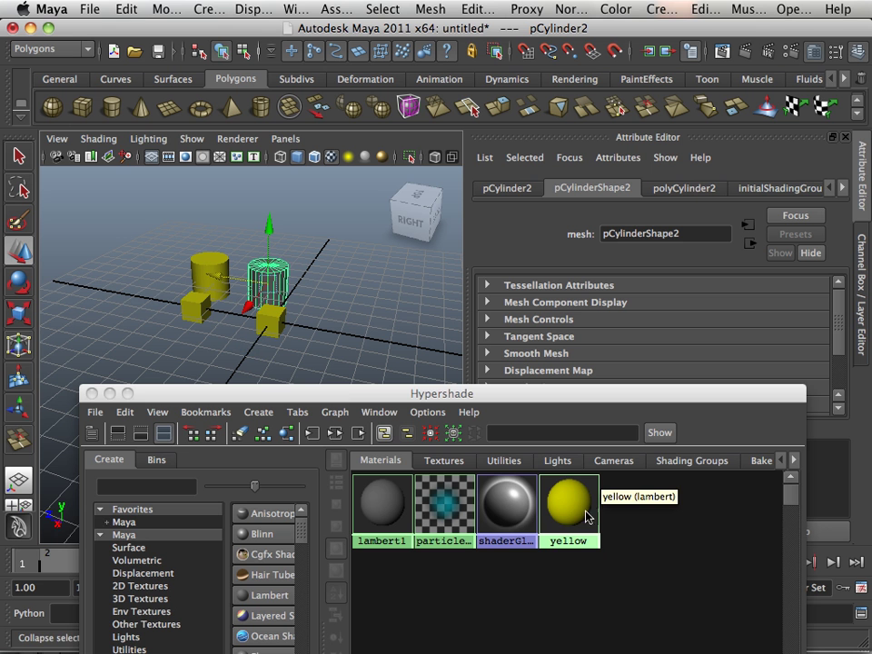
# Step: Assign the Hypershade's yellow material to the selected second cylinder and shift it slightly along Z, away from the first
pyautogui.rightClick(582, 516)
pyautogui.moveTo(583, 515); pyautogui.dragTo(569, 386, button='right')
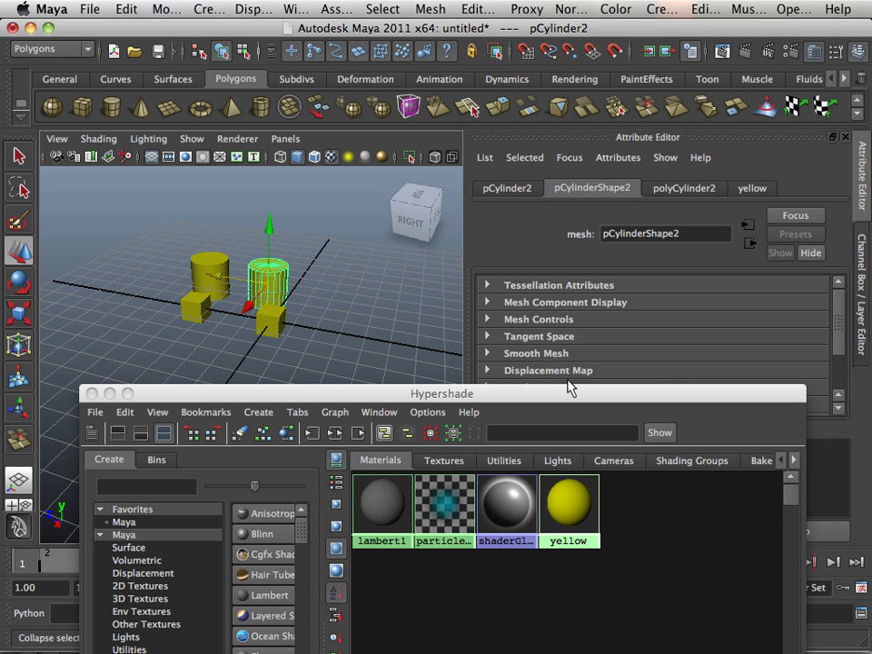
pyautogui.moveTo(224, 274); pyautogui.dragTo(247, 279)
# Step: Select both cubes and both cylinders, with the Hypershade window moved clear of the viewport
pyautogui.moveTo(149, 245); pyautogui.dragTo(304, 351)
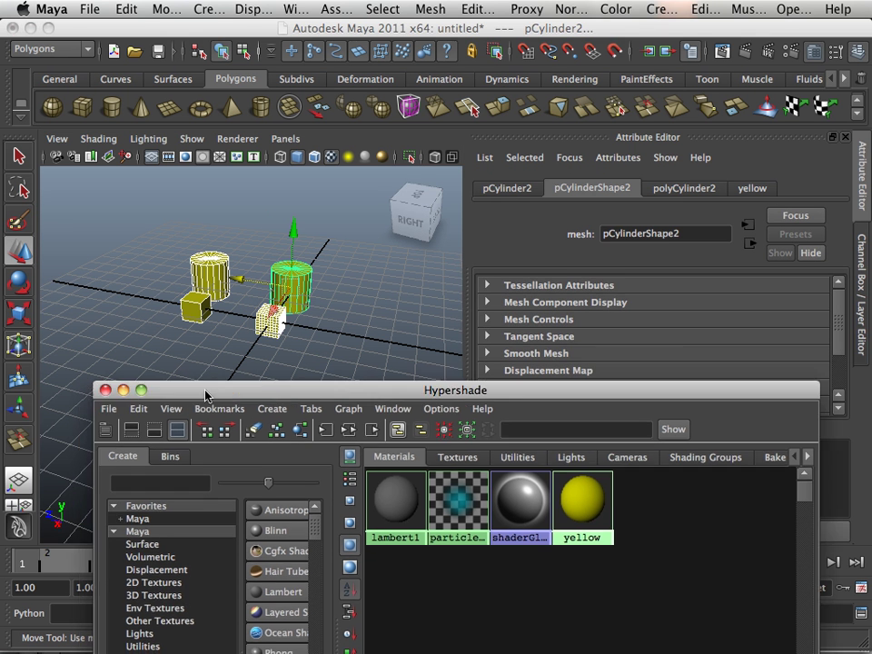
pyautogui.moveTo(189, 399); pyautogui.dragTo(588, 271)
pyautogui.keyDown('alt'); pyautogui.moveTo(300, 282); pyautogui.dragTo(230, 299); pyautogui.keyUp('alt')
pyautogui.keyDown('alt'); pyautogui.moveTo(230, 299); pyautogui.dragTo(231, 370, button='middle'); pyautogui.keyUp('alt')
pyautogui.keyDown('alt'); pyautogui.moveTo(231, 370); pyautogui.dragTo(283, 405, button='right'); pyautogui.keyUp('alt')
pyautogui.keyDown('alt'); pyautogui.moveTo(283, 405); pyautogui.dragTo(246, 344, button='middle'); pyautogui.keyUp('alt')
pyautogui.moveTo(111, 276); pyautogui.dragTo(397, 512)
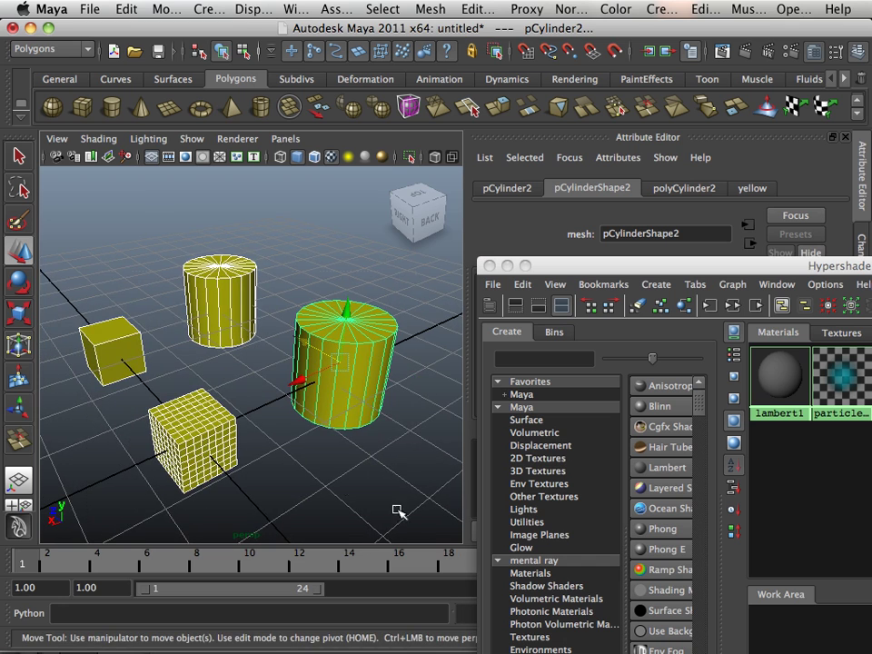
pyautogui.keyDown('alt'); pyautogui.moveTo(293, 468); pyautogui.dragTo(286, 411, button='middle'); pyautogui.keyUp('alt')
pyautogui.keyDown('alt'); pyautogui.moveTo(286, 410); pyautogui.dragTo(331, 434, button='right'); pyautogui.keyUp('alt')
pyautogui.keyDown('alt'); pyautogui.moveTo(173, 424); pyautogui.dragTo(193, 412); pyautogui.keyUp('alt')
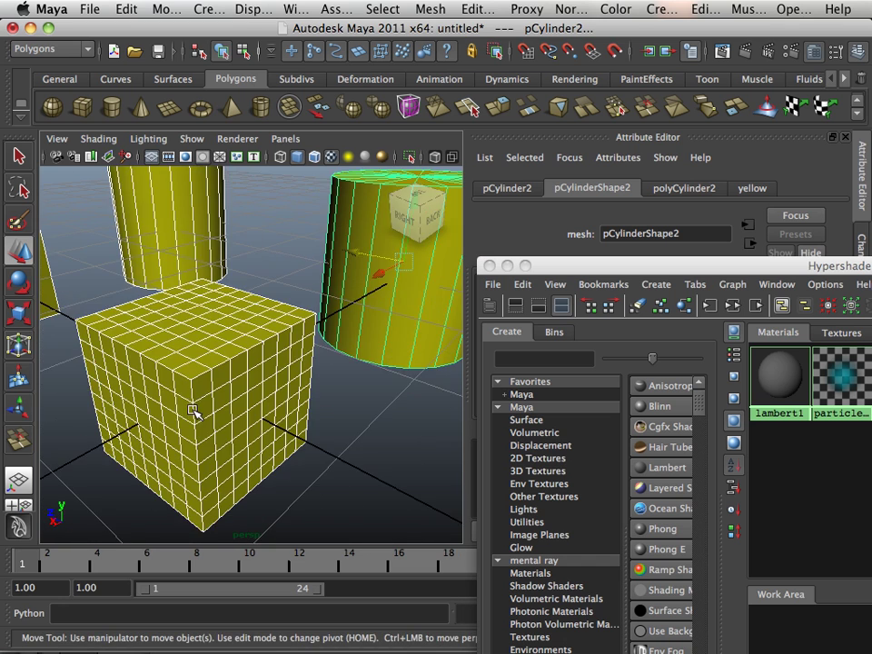
# Step: Bring the Hypershade window fully into view and create a new Lambert material in it
pyautogui.keyDown('alt'); pyautogui.moveTo(192, 412); pyautogui.dragTo(221, 423, button='right'); pyautogui.keyUp('alt')
pyautogui.keyDown('alt'); pyautogui.moveTo(169, 414); pyautogui.dragTo(206, 409); pyautogui.keyUp('alt')
pyautogui.keyDown('alt'); pyautogui.moveTo(295, 411); pyautogui.dragTo(146, 411, button='middle'); pyautogui.keyUp('alt')
pyautogui.moveTo(639, 272); pyautogui.dragTo(251, 102)
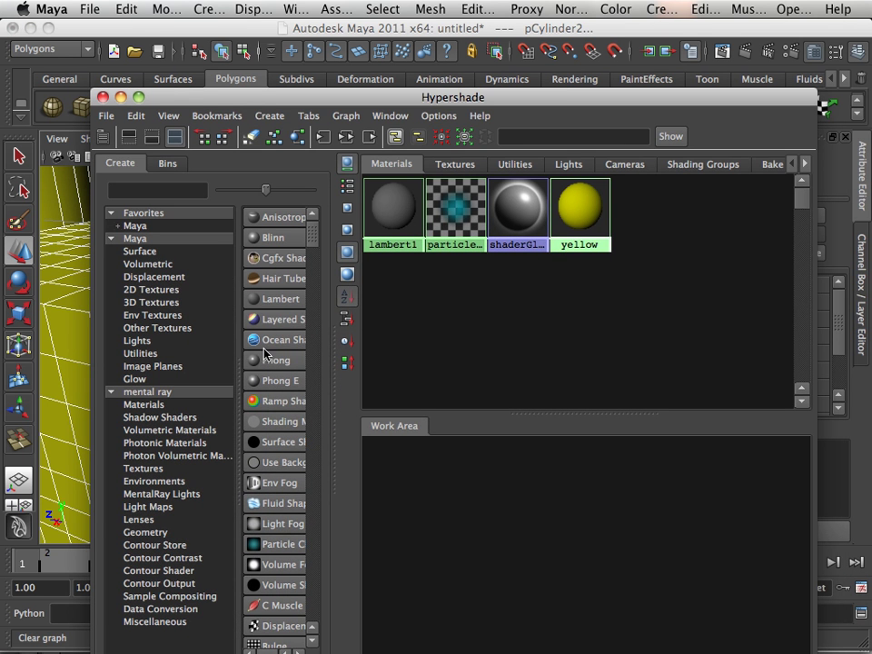
pyautogui.click(257, 304)
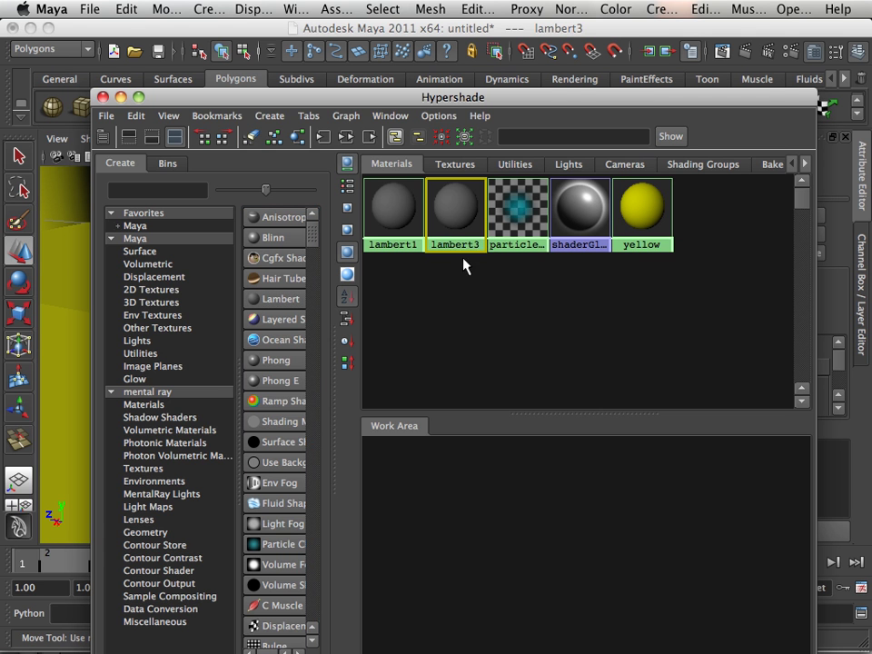
# Step: Rename the new Lambert material to blue and set its color to the pure blue swatch
pyautogui.moveTo(505, 102); pyautogui.dragTo(185, 114)
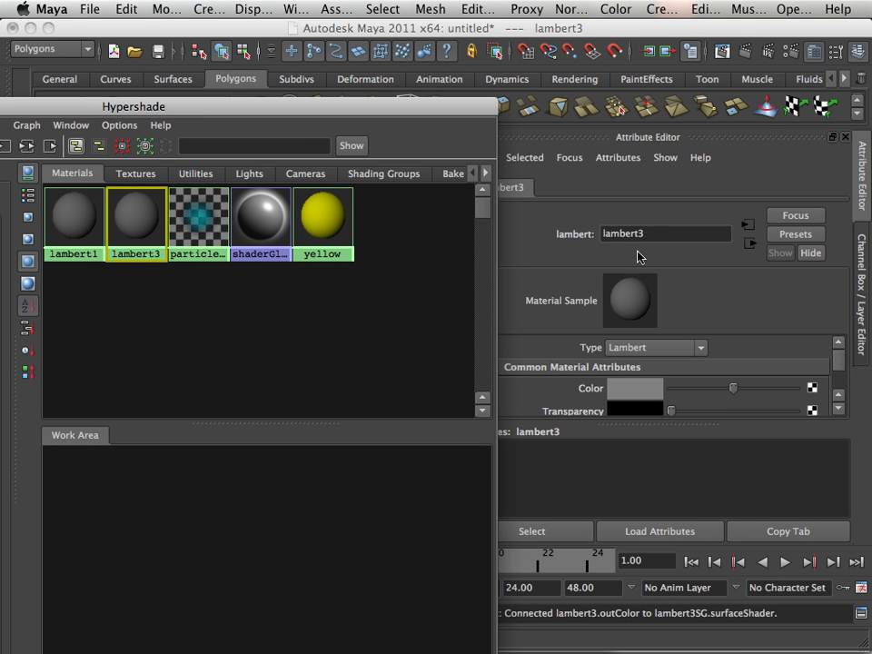
pyautogui.moveTo(654, 236); pyautogui.dragTo(579, 235)
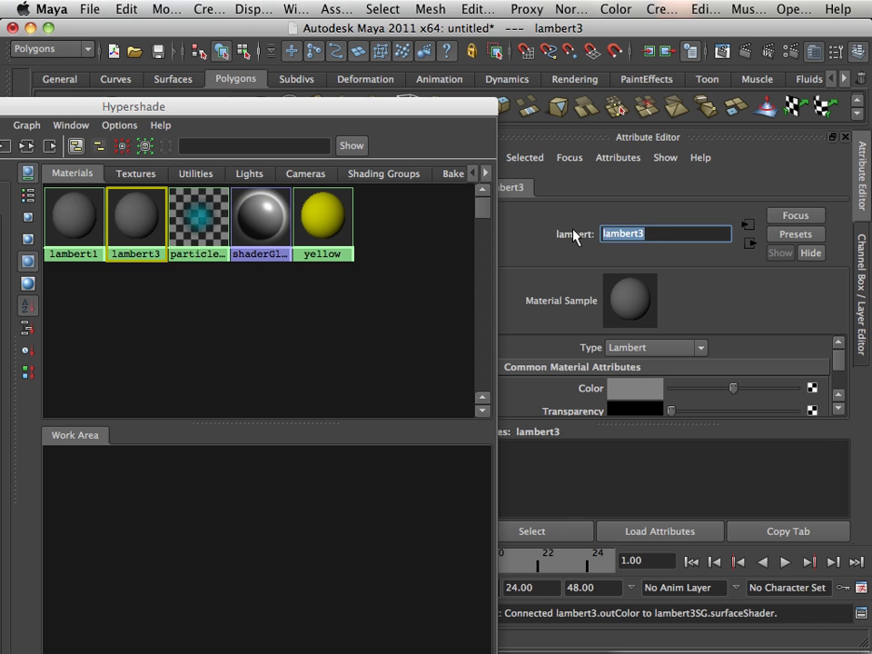
pyautogui.write('blue')
pyautogui.press('Return')
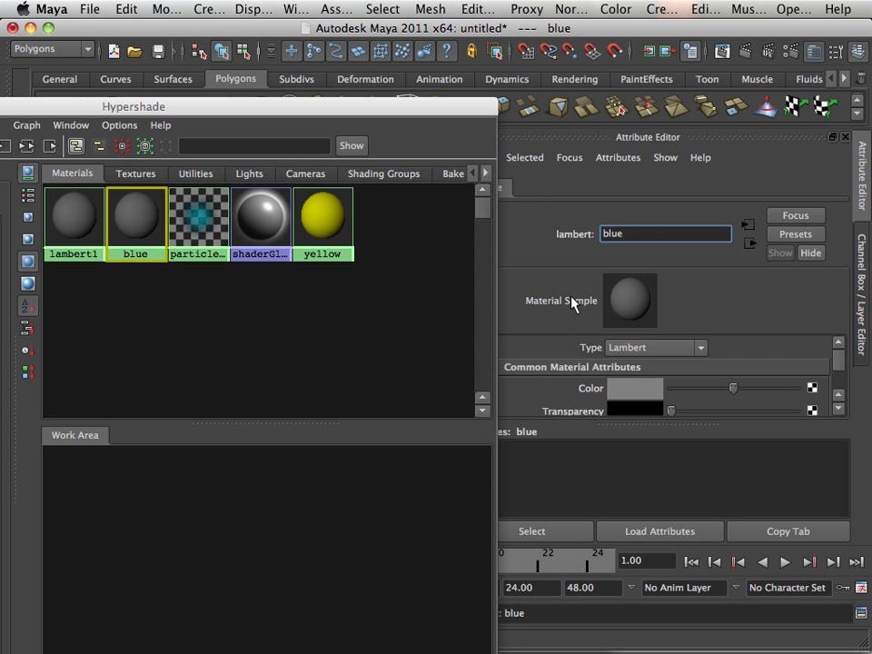
pyautogui.click(640, 390)
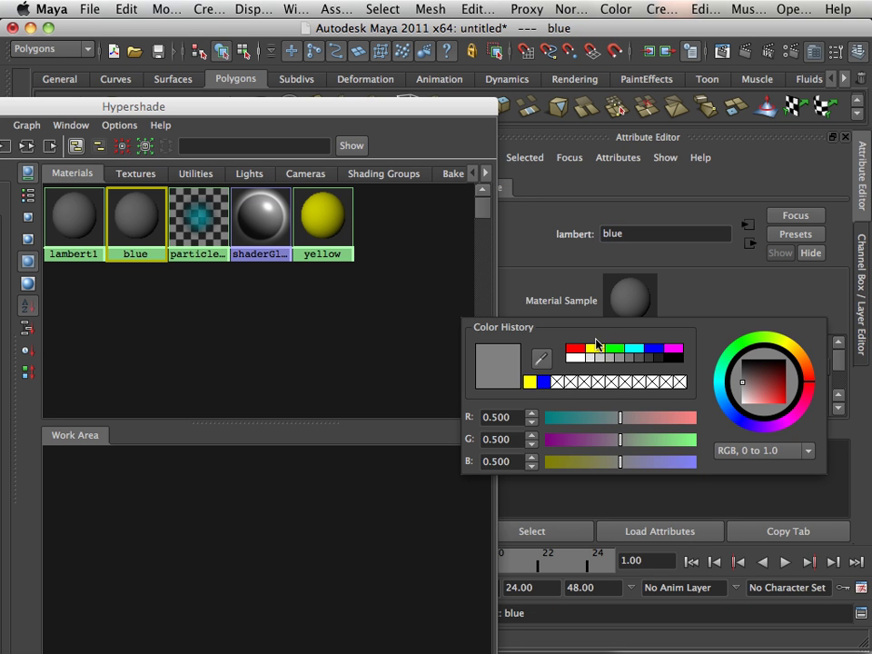
pyautogui.click(650, 349)
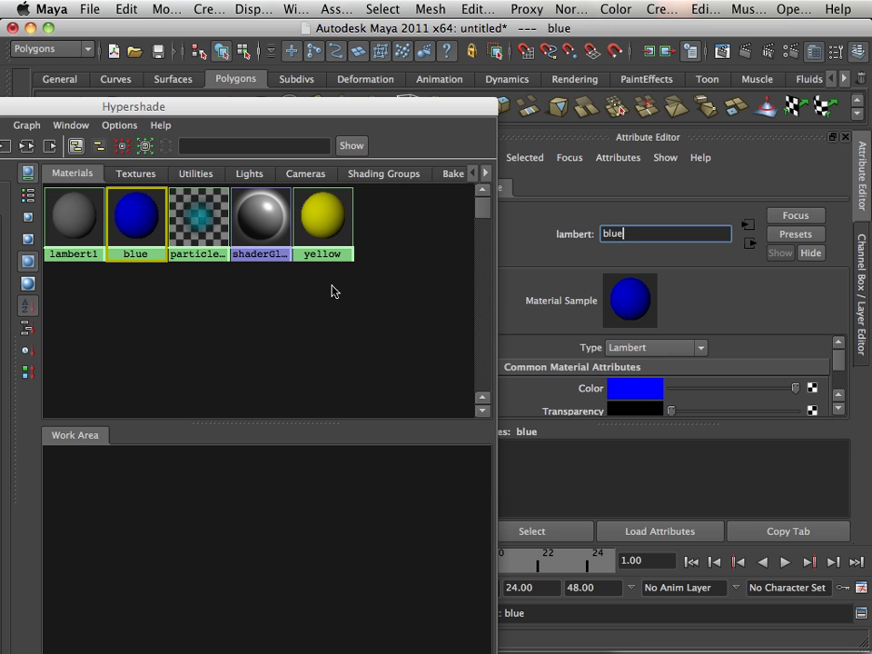
# Step: Uncover the viewport and select a two-by-two block of faces at the upper corner of the subdivided cube's front side
pyautogui.moveTo(171, 111); pyautogui.dragTo(812, 157)
pyautogui.keyDown('alt'); pyautogui.moveTo(283, 394); pyautogui.dragTo(218, 377, button='right'); pyautogui.keyUp('alt')
pyautogui.keyDown('alt'); pyautogui.moveTo(218, 377); pyautogui.dragTo(239, 385); pyautogui.keyUp('alt')
pyautogui.keyDown('alt'); pyautogui.moveTo(235, 389); pyautogui.dragTo(255, 373, button='middle'); pyautogui.keyUp('alt')
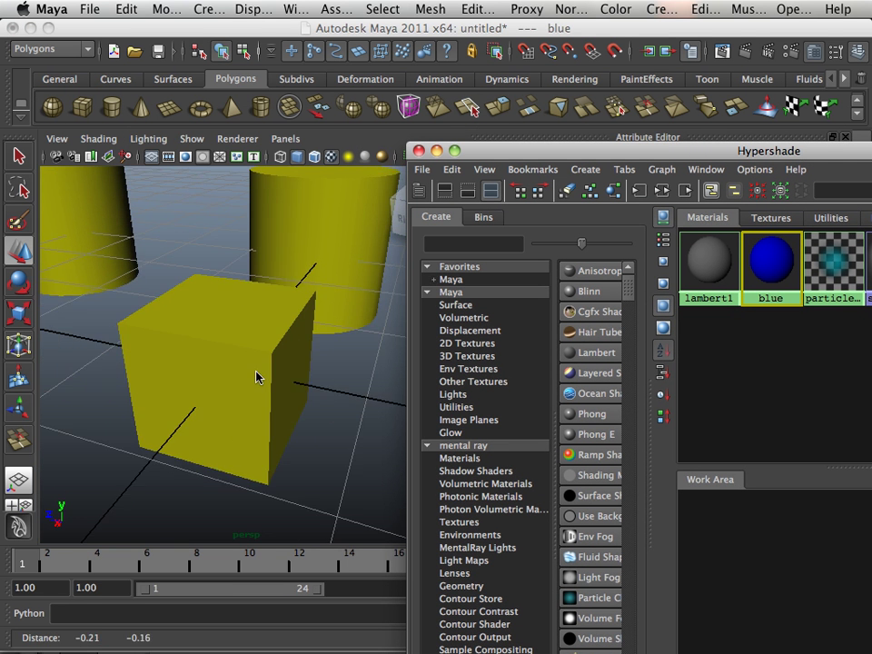
pyautogui.keyDown('alt'); pyautogui.moveTo(255, 373); pyautogui.dragTo(289, 384, button='right'); pyautogui.keyUp('alt')
pyautogui.moveTo(221, 345); pyautogui.dragTo(220, 351, button='right')
pyautogui.click(253, 360)
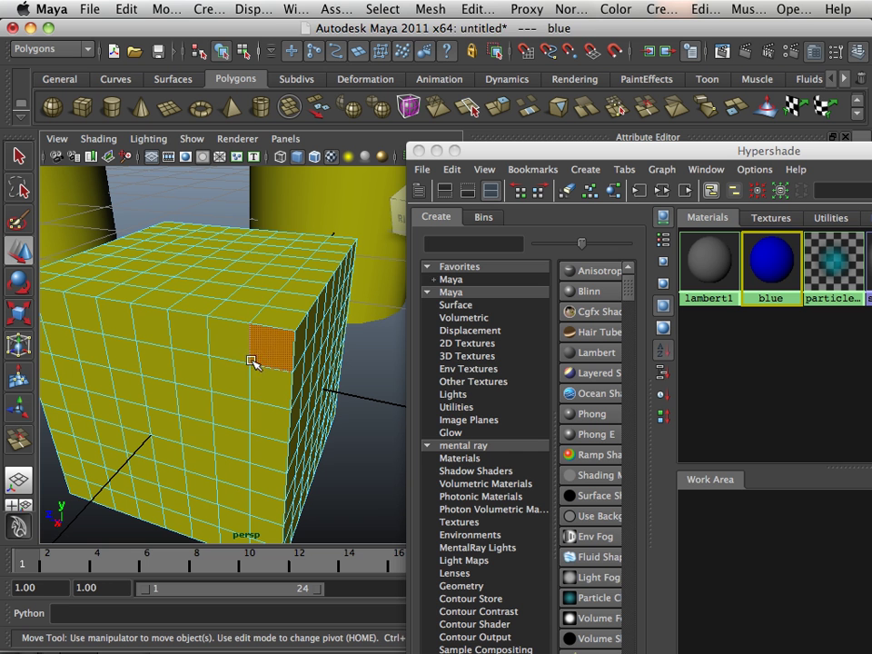
pyautogui.click(261, 360)
pyautogui.keyDown('shift'); pyautogui.click(262, 381); pyautogui.keyUp('shift')
pyautogui.keyDown('shift'); pyautogui.click(243, 386); pyautogui.keyUp('shift')
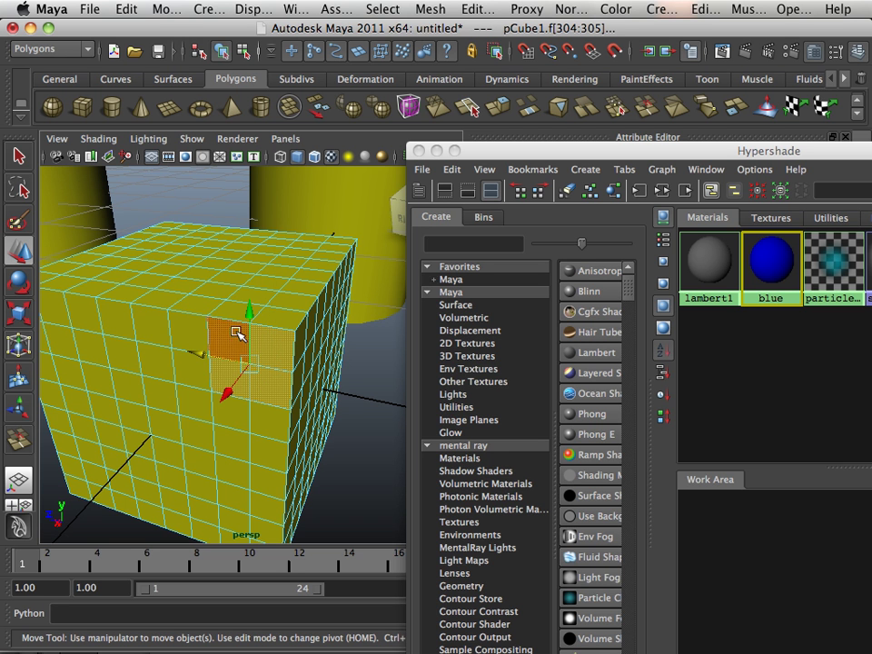
pyautogui.keyDown('shift'); pyautogui.click(237, 332); pyautogui.keyUp('shift')
# Step: Add two more two-by-two face blocks on the same cube side to the selection and assign the existing blue material
pyautogui.keyDown('shift'); pyautogui.click(163, 336); pyautogui.keyUp('shift')
pyautogui.keyDown('shift'); pyautogui.click(150, 365); pyautogui.keyUp('shift')
pyautogui.keyDown('shift'); pyautogui.click(121, 357); pyautogui.keyUp('shift')
pyautogui.keyDown('shift'); pyautogui.click(124, 329); pyautogui.keyUp('shift')
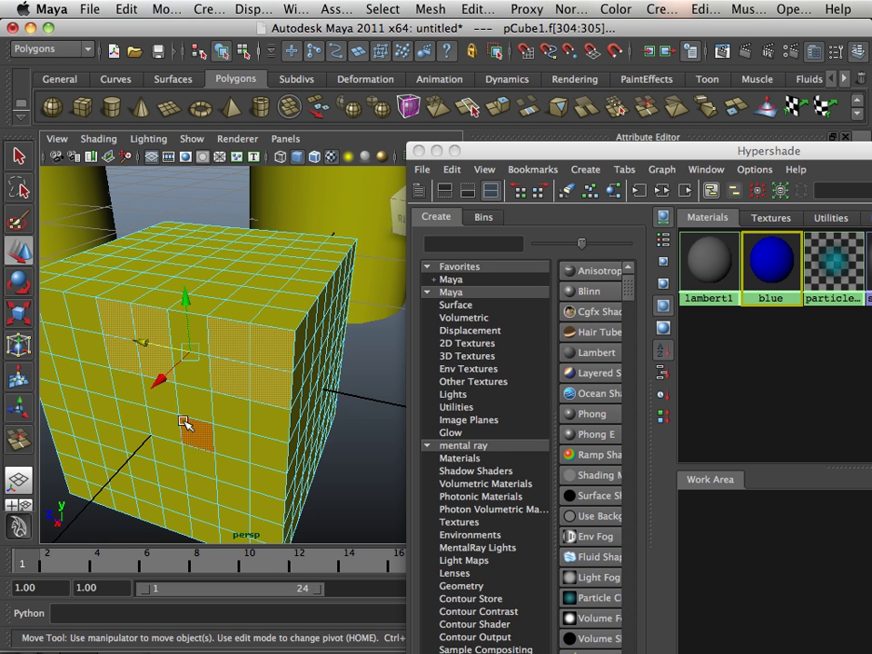
pyautogui.keyDown('shift'); pyautogui.click(196, 424); pyautogui.keyUp('shift')
pyautogui.keyDown('shift'); pyautogui.click(175, 430); pyautogui.keyUp('shift')
pyautogui.keyDown('shift'); pyautogui.click(188, 452); pyautogui.keyUp('shift')
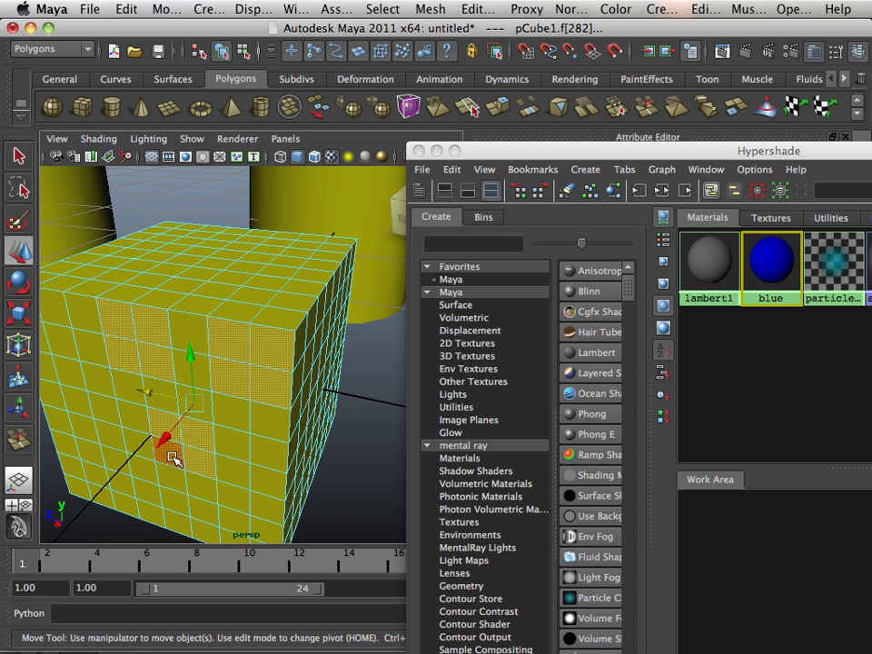
pyautogui.keyDown('shift'); pyautogui.click(172, 456); pyautogui.keyUp('shift')
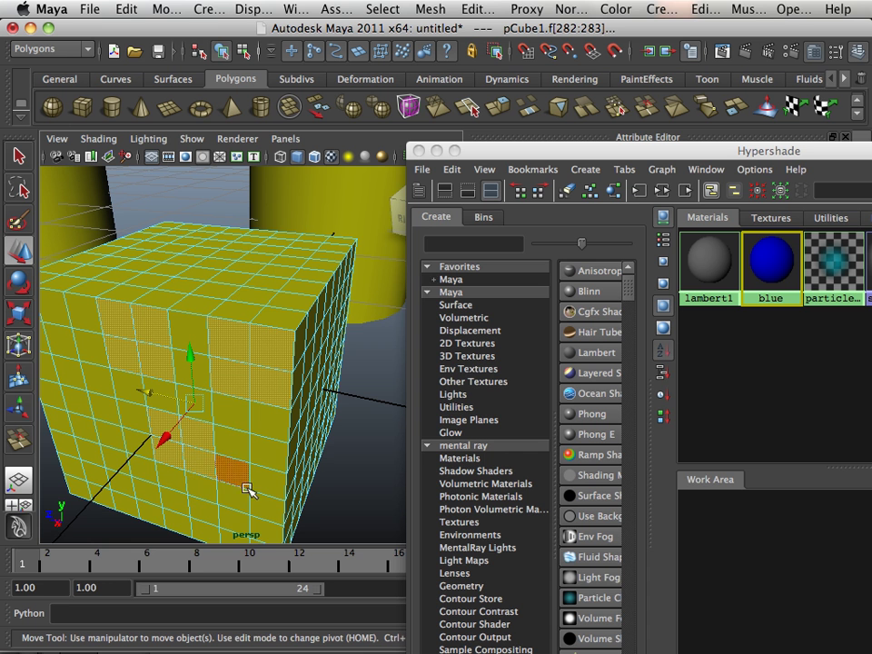
pyautogui.rightClick(202, 442)
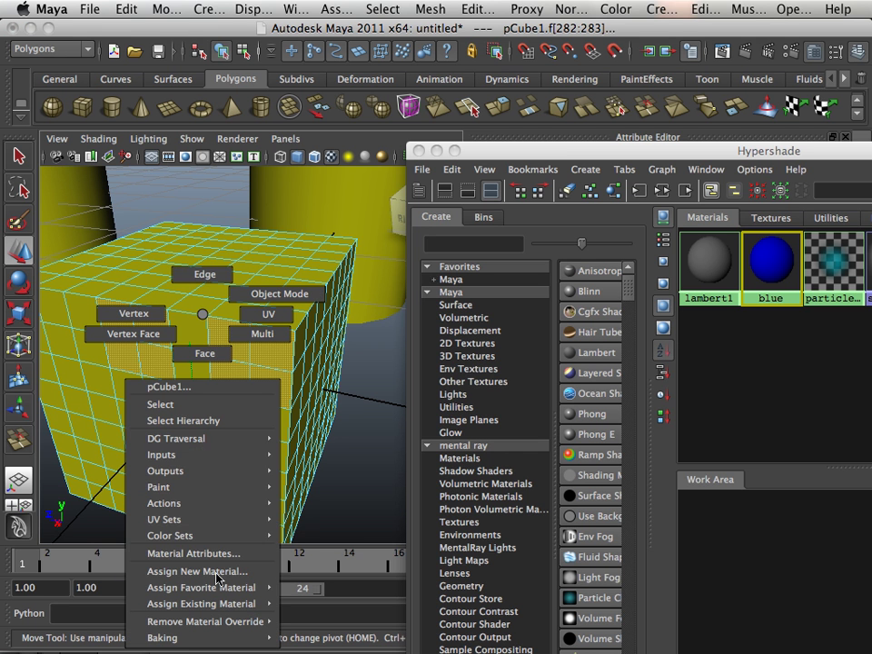
pyautogui.moveTo(218, 614)
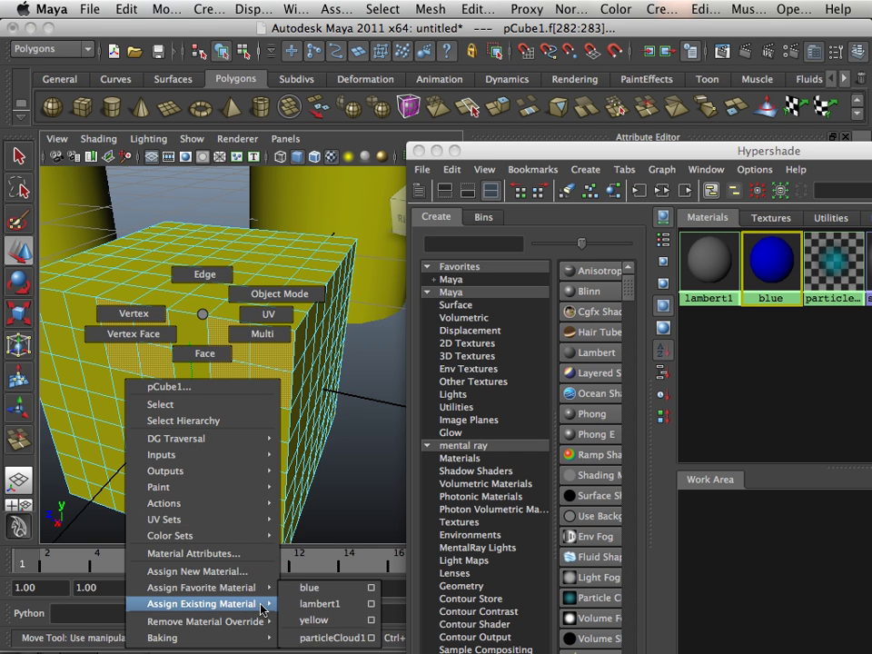
pyautogui.click(310, 589)
# Step: Select a cluster of adjacent faces in the middle of the subdivided cube's top and apply the Hypershade's blue material to them
pyautogui.keyDown('alt'); pyautogui.moveTo(112, 421); pyautogui.dragTo(128, 417); pyautogui.keyUp('alt')
pyautogui.keyDown('alt'); pyautogui.moveTo(276, 360); pyautogui.dragTo(230, 380); pyautogui.keyUp('alt')
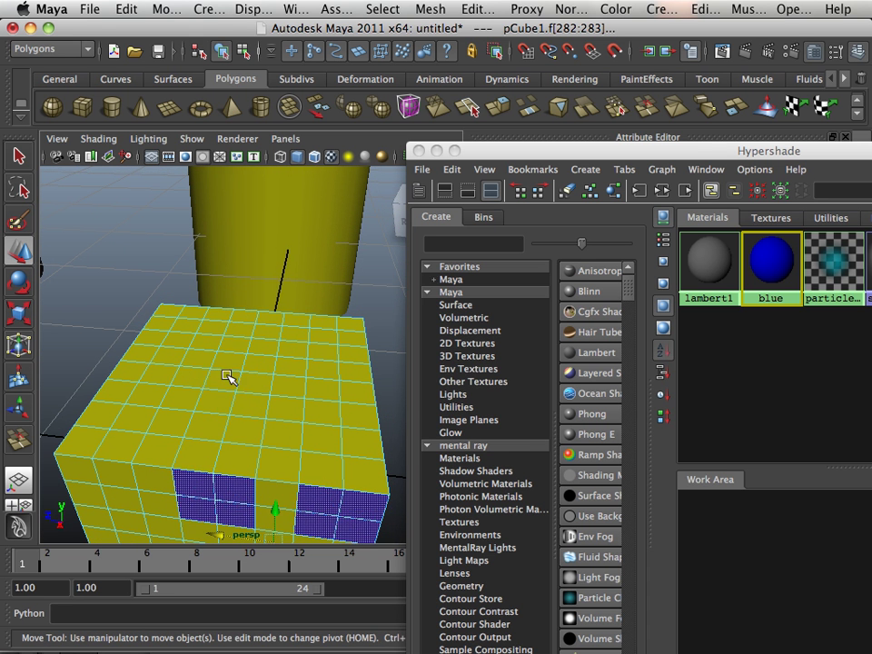
pyautogui.click(233, 380)
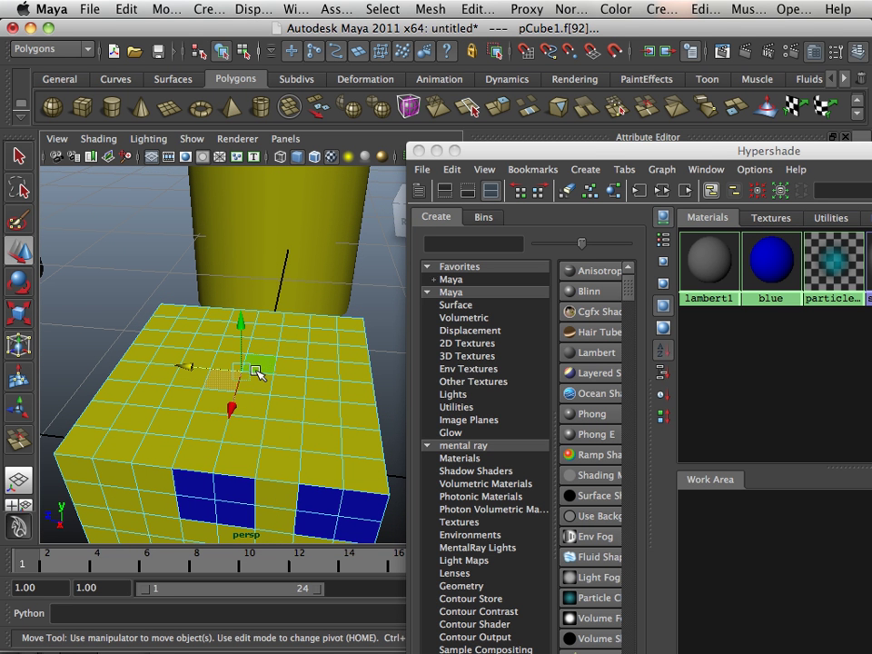
pyautogui.keyDown('shift'); pyautogui.click(255, 371); pyautogui.keyUp('shift')
pyautogui.keyDown('shift'); pyautogui.click(291, 394); pyautogui.keyUp('shift')
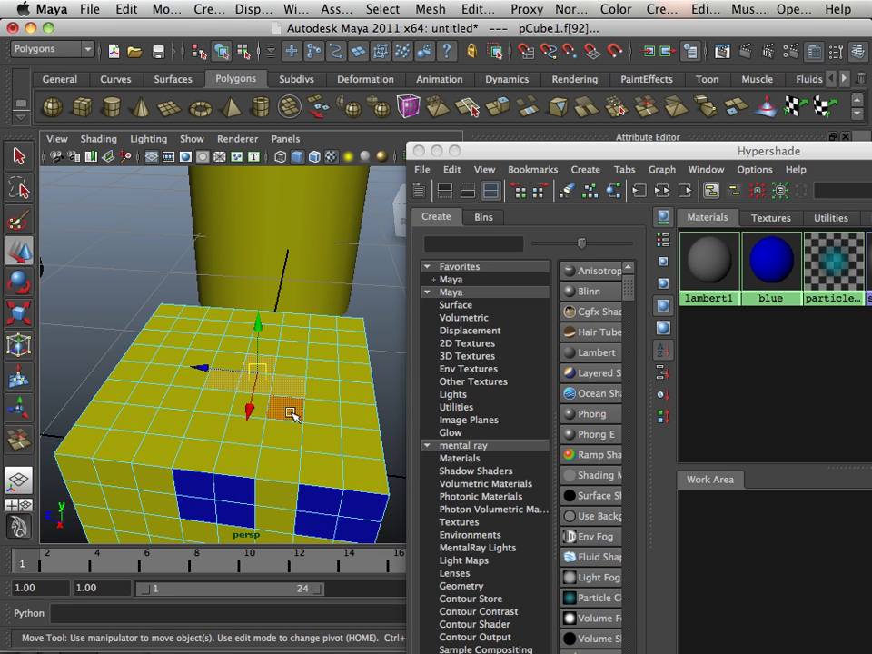
pyautogui.keyDown('shift'); pyautogui.click(291, 411); pyautogui.keyUp('shift')
pyautogui.keyDown('shift'); pyautogui.click(262, 408); pyautogui.keyUp('shift')
pyautogui.keyDown('shift'); pyautogui.click(215, 398); pyautogui.keyUp('shift')
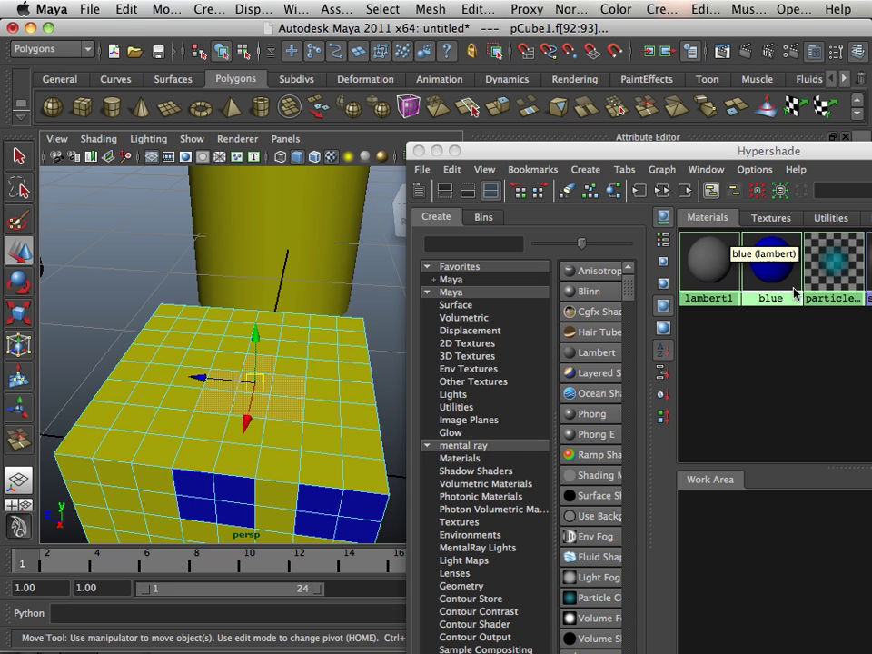
pyautogui.moveTo(787, 284); pyautogui.dragTo(287, 345, button='middle')
pyautogui.moveTo(269, 410); pyautogui.dragTo(271, 412, button='middle')
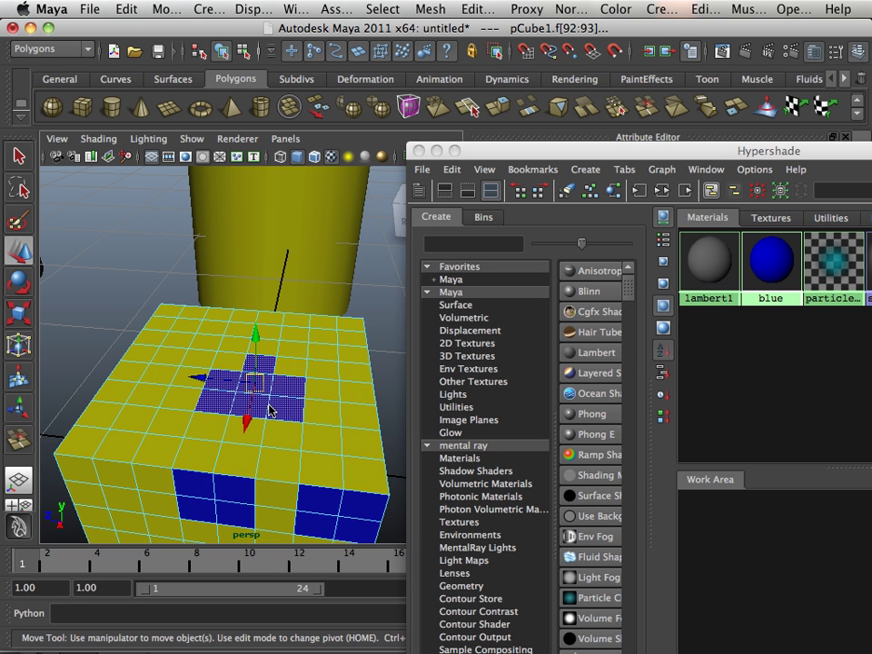
# Step: Select a few faces near the back corner of the subdivided cube's top and assign the blue material to the selection
pyautogui.keyDown('alt'); pyautogui.moveTo(272, 413); pyautogui.dragTo(229, 393); pyautogui.keyUp('alt')
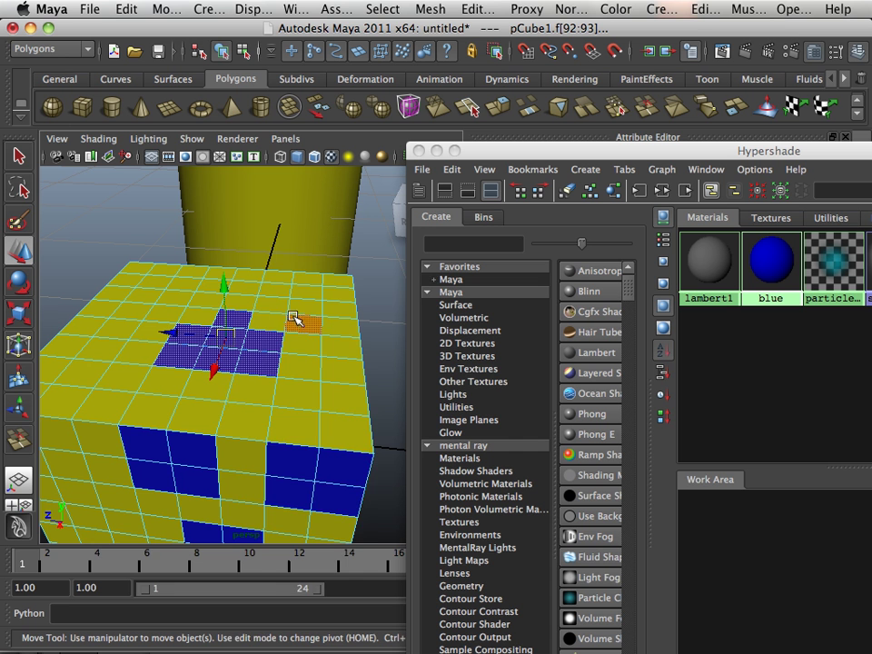
pyautogui.moveTo(292, 318); pyautogui.dragTo(318, 293, button='right')
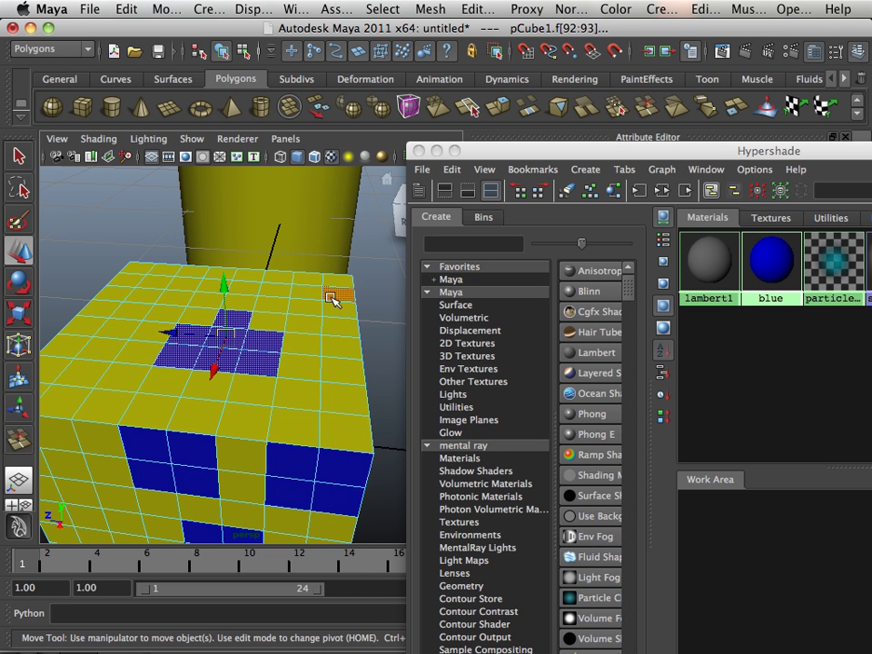
pyautogui.click(333, 297)
pyautogui.click(335, 288)
pyautogui.doubleClick(313, 287)
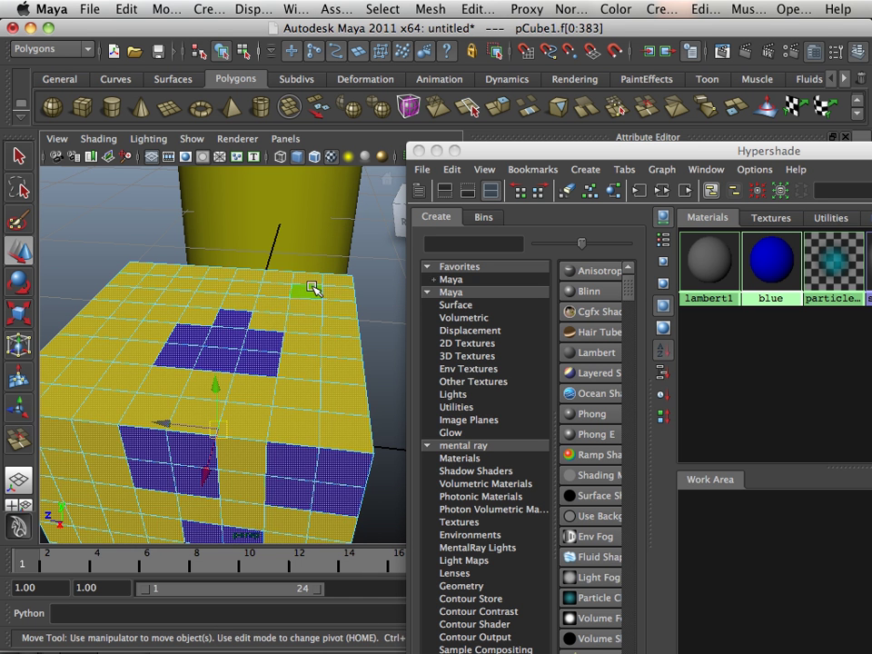
pyautogui.click(313, 287)
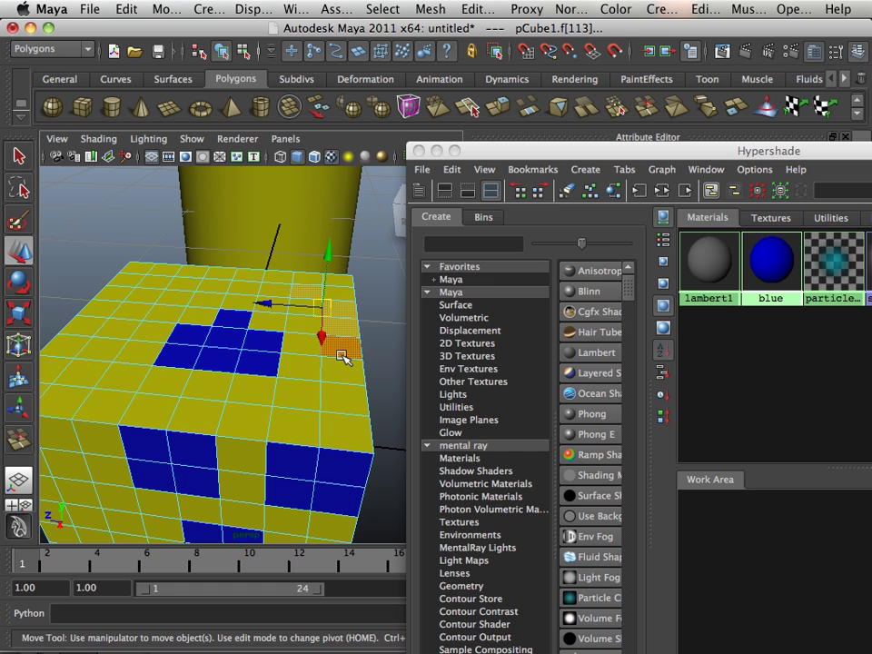
pyautogui.moveTo(765, 274); pyautogui.dragTo(730, 243, button='right')
# Step: Select the plain cube's top face and one triangular cap face of the cylinder behind the subdivided cube, and assign the blue material to both
pyautogui.keyDown('alt'); pyautogui.moveTo(308, 272); pyautogui.dragTo(155, 278, button='right'); pyautogui.keyUp('alt')
pyautogui.keyDown('alt'); pyautogui.moveTo(156, 278); pyautogui.dragTo(316, 280, button='middle'); pyautogui.keyUp('alt')
pyautogui.keyDown('alt'); pyautogui.moveTo(317, 280); pyautogui.dragTo(247, 281, button='middle'); pyautogui.keyUp('alt')
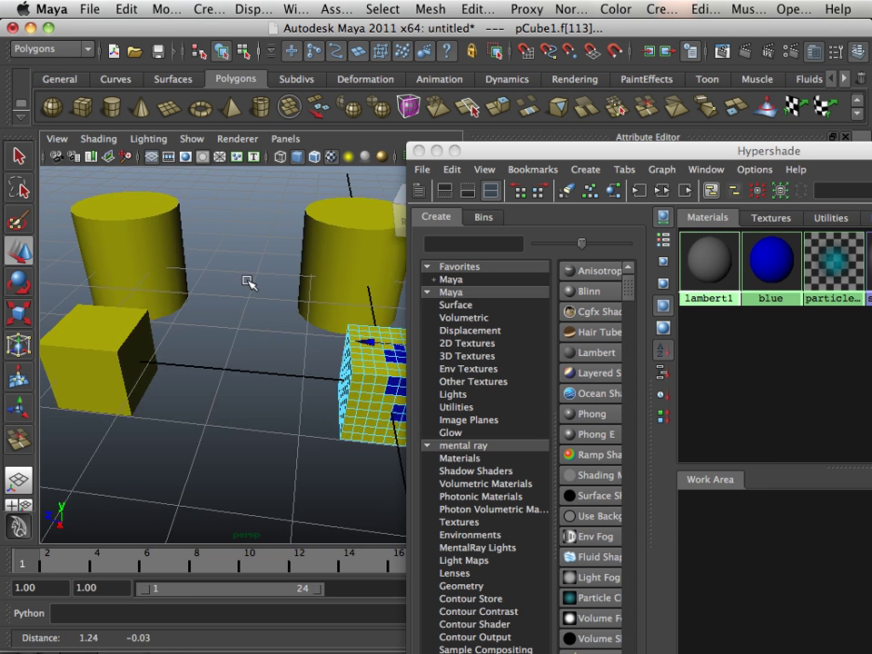
pyautogui.moveTo(308, 276); pyautogui.dragTo(363, 255, button='right')
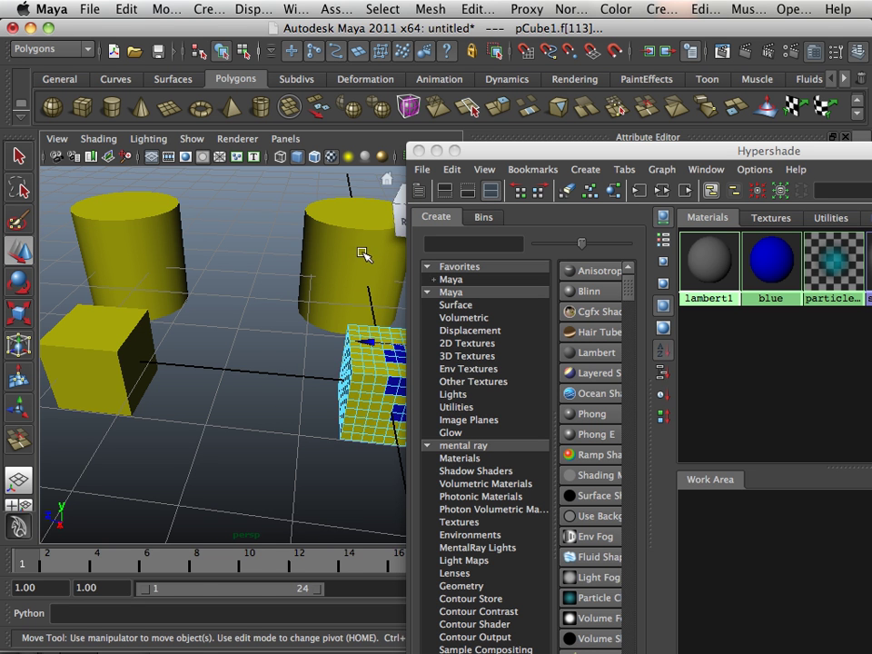
pyautogui.click(325, 259)
pyautogui.click(106, 348)
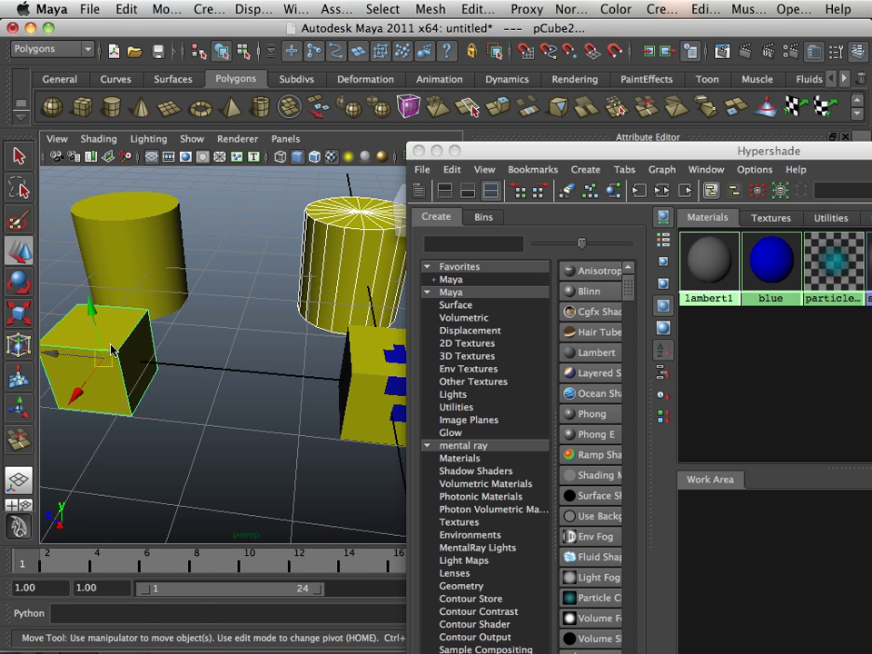
pyautogui.moveTo(111, 350); pyautogui.dragTo(118, 358, button='right')
pyautogui.click(113, 331)
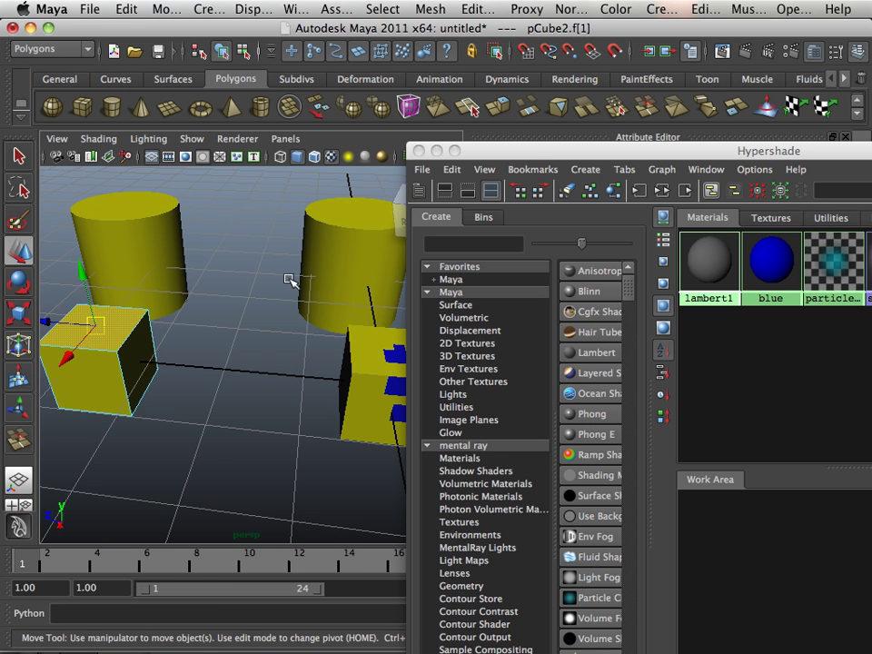
pyautogui.keyDown('alt'); pyautogui.moveTo(300, 285); pyautogui.dragTo(247, 305, button='middle'); pyautogui.keyUp('alt')
pyautogui.moveTo(282, 284); pyautogui.dragTo(286, 319, button='right')
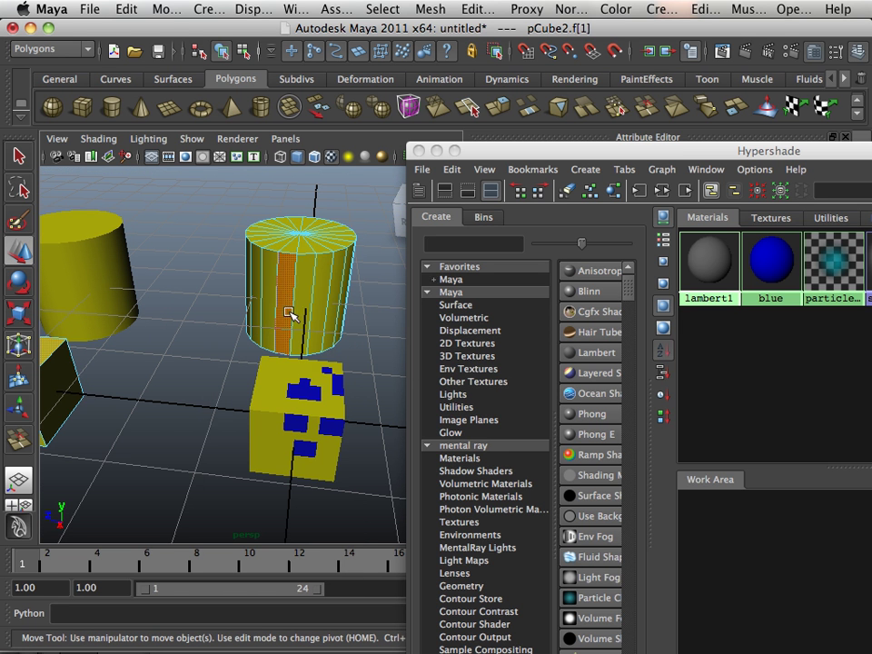
pyautogui.click(296, 243)
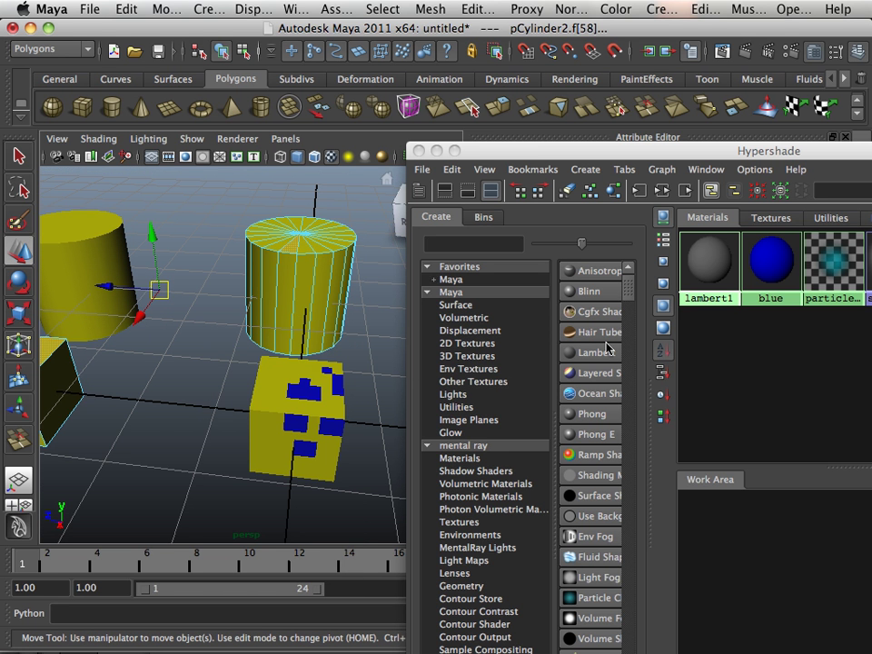
pyautogui.moveTo(768, 263); pyautogui.dragTo(671, 245, button='right')
pyautogui.keyDown('alt'); pyautogui.moveTo(267, 276); pyautogui.dragTo(247, 286); pyautogui.keyUp('alt')
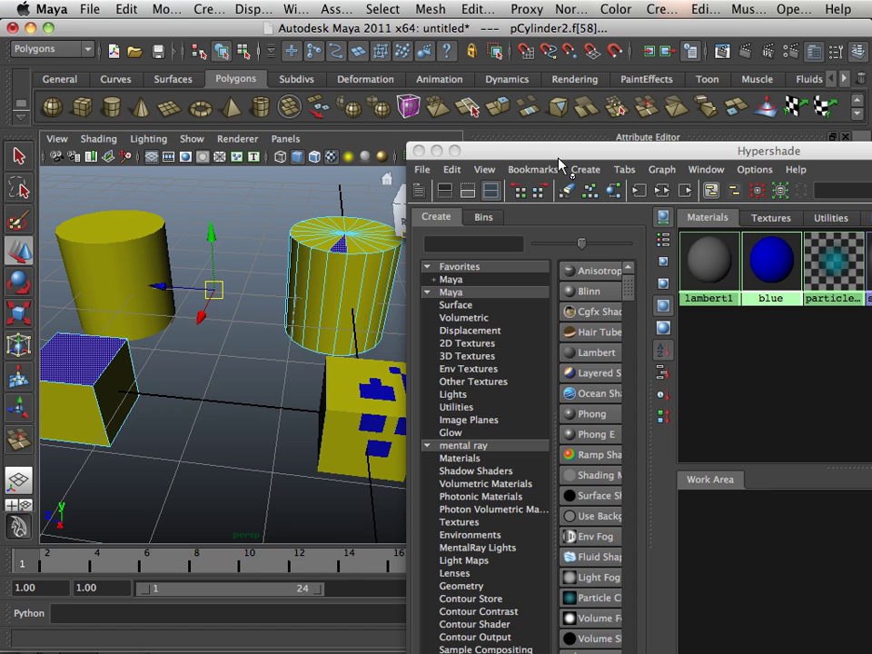
# Step: Bring the whole Hypershade window into view and look through its available node types, including the 3D Textures and 2D Textures categories
pyautogui.moveTo(559, 160); pyautogui.dragTo(198, 37)
pyautogui.click(396, 69)
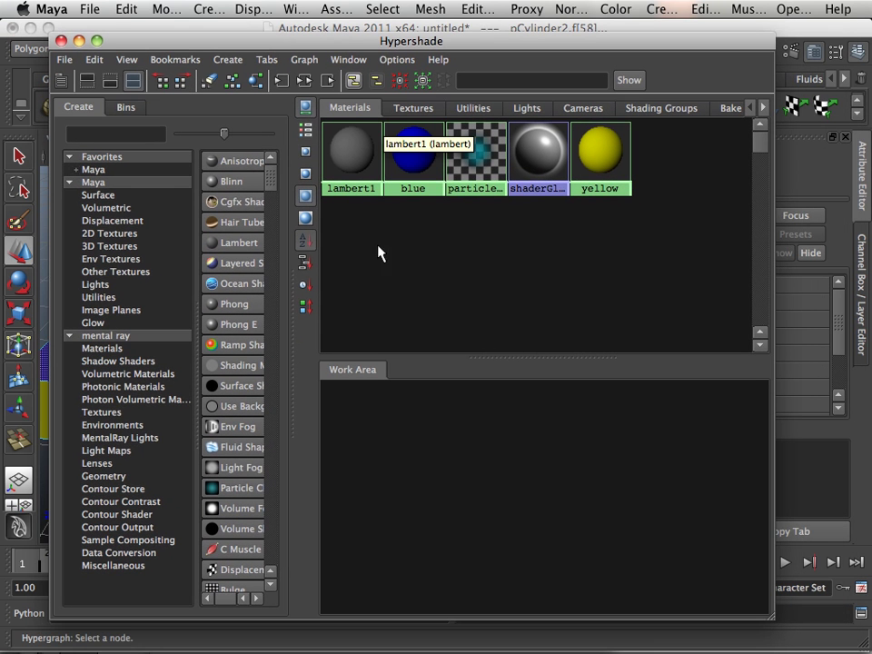
pyautogui.scroll(-2, 259, 329)
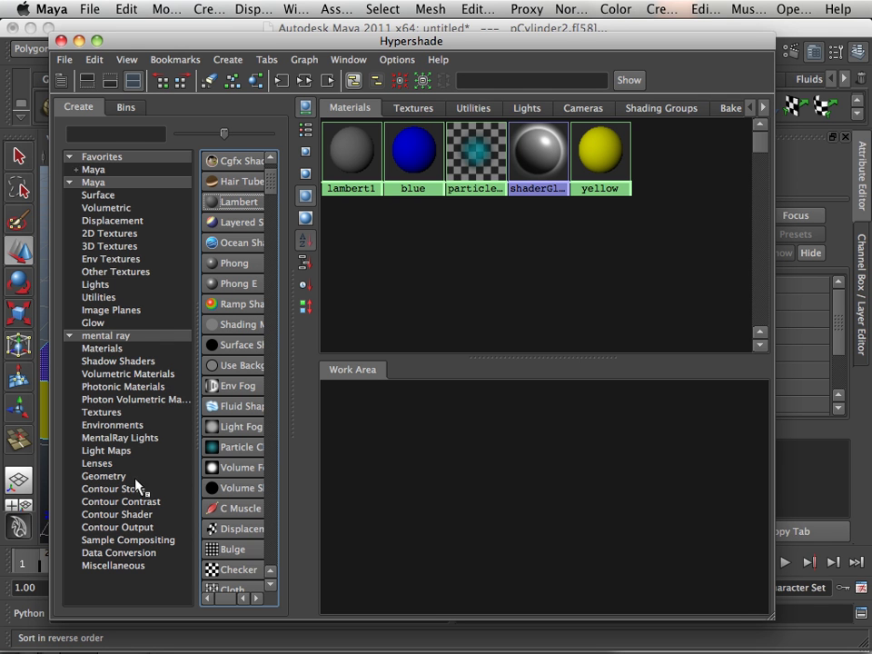
pyautogui.click(115, 245)
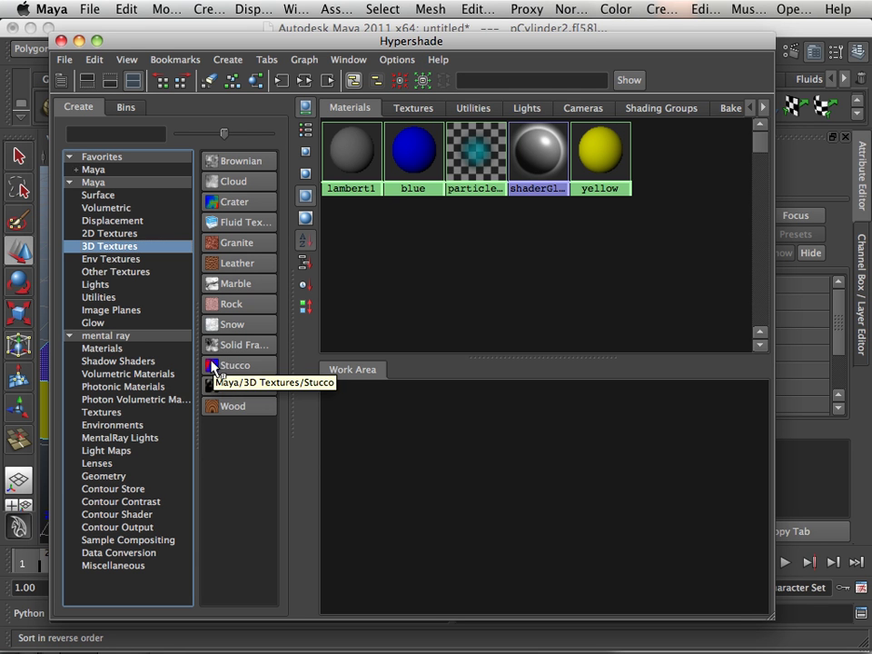
pyautogui.click(127, 232)
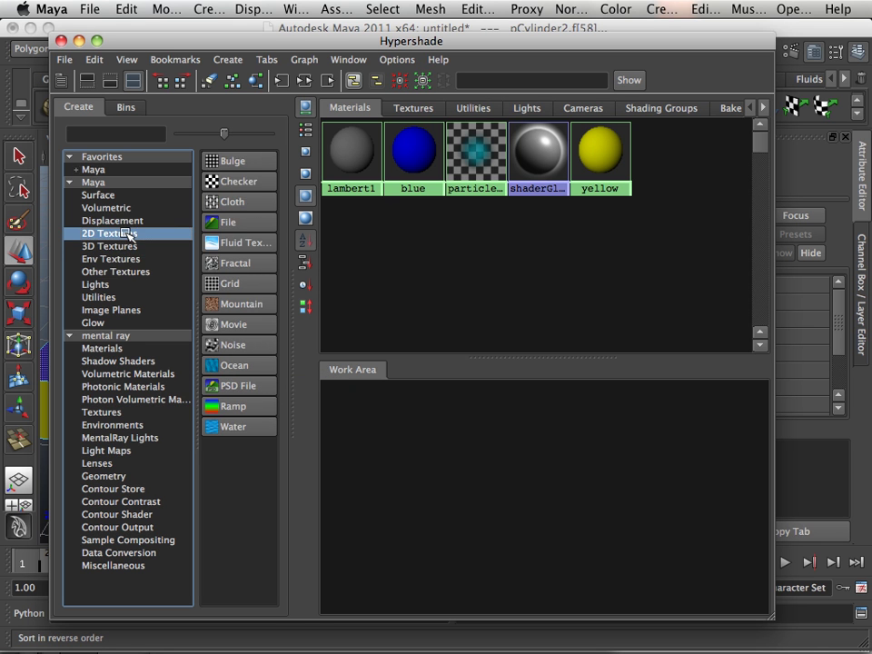
# Step: List the 3D Textures and place the blue material as a node in the Hypershade work area, with room around it
pyautogui.click(132, 247)
pyautogui.click(118, 235)
pyautogui.click(127, 248)
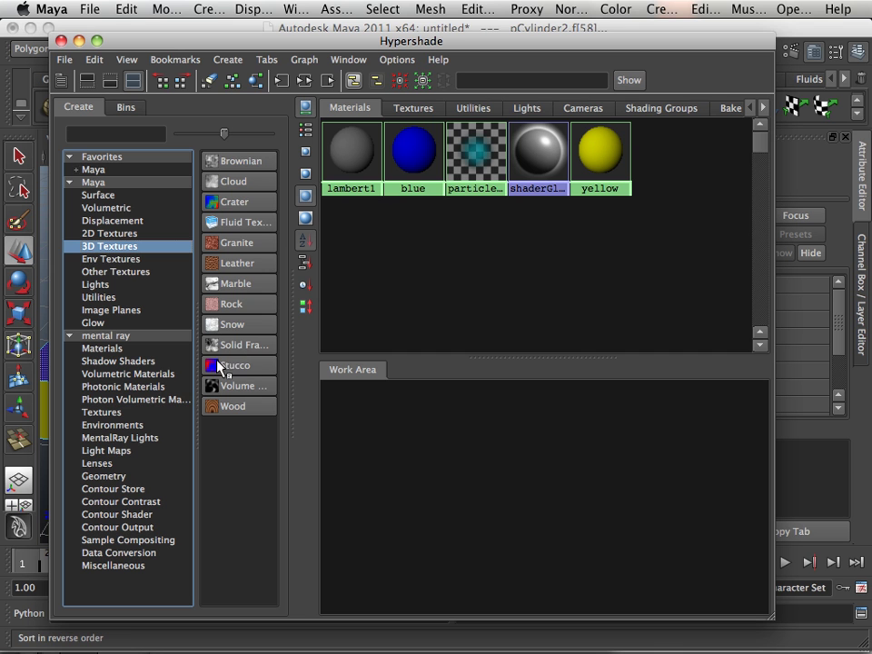
pyautogui.moveTo(409, 163); pyautogui.dragTo(582, 498, button='middle')
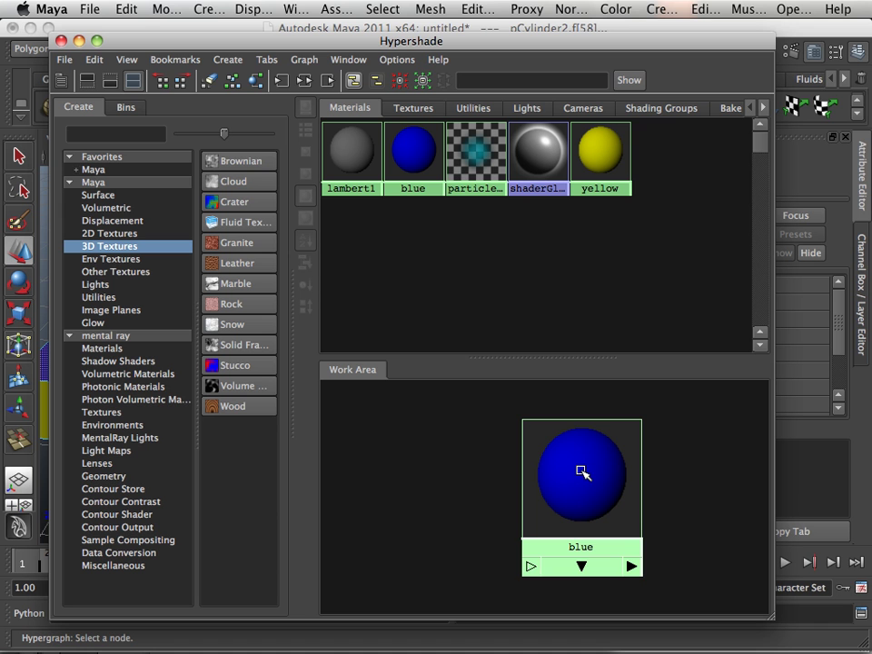
pyautogui.keyDown('alt'); pyautogui.moveTo(481, 444); pyautogui.dragTo(430, 441, button='right'); pyautogui.keyUp('alt')
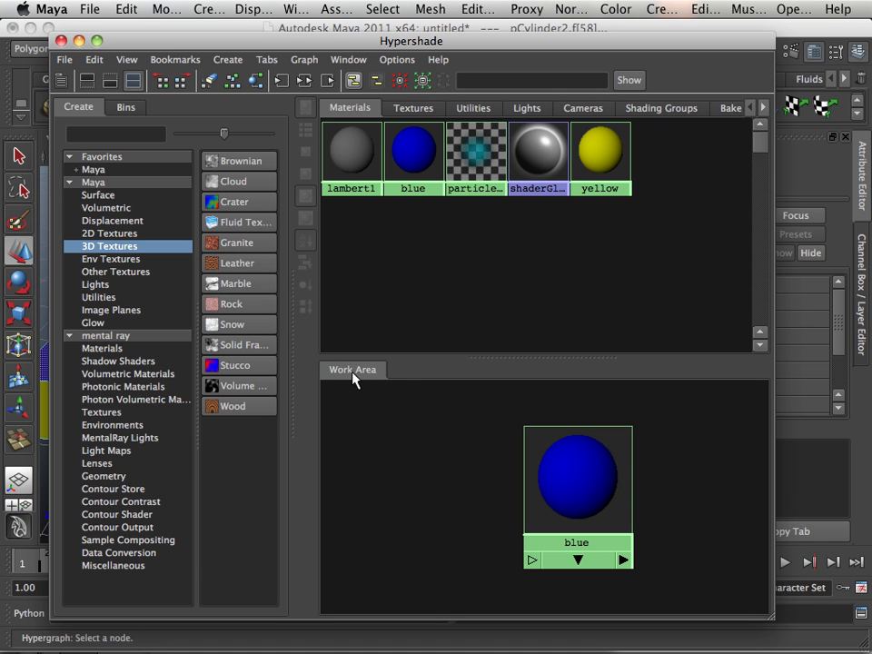
pyautogui.scroll(-2, 450, 426)
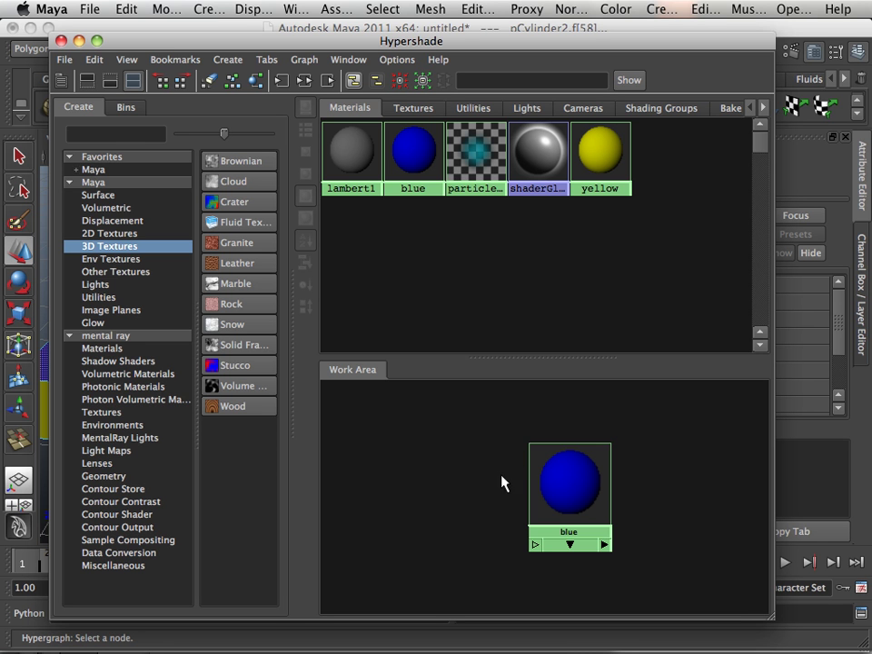
pyautogui.moveTo(555, 487); pyautogui.dragTo(615, 458)
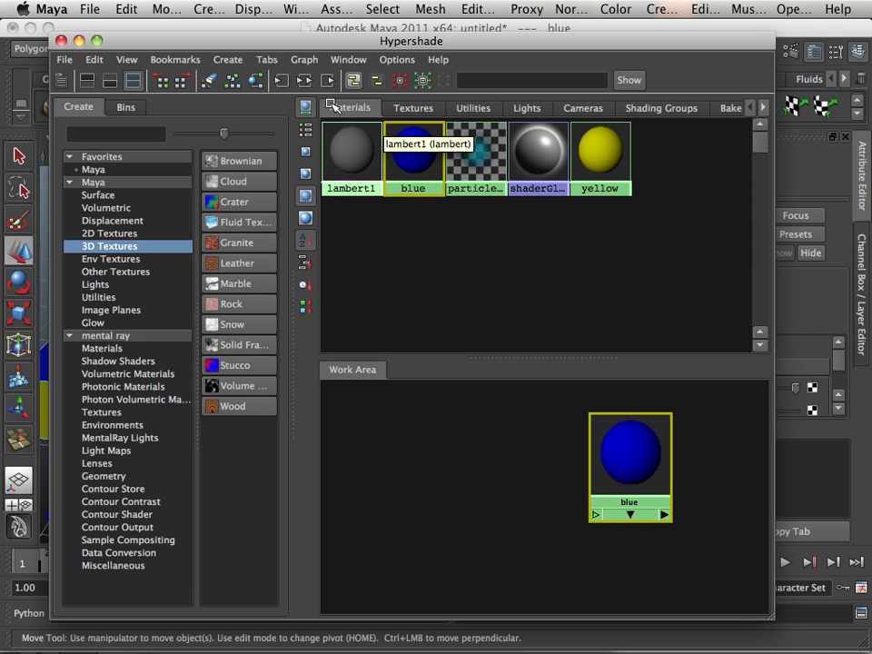
# Step: Graph the blue material's input and output connections and spread the material and its shading group farther apart
pyautogui.click(305, 81)
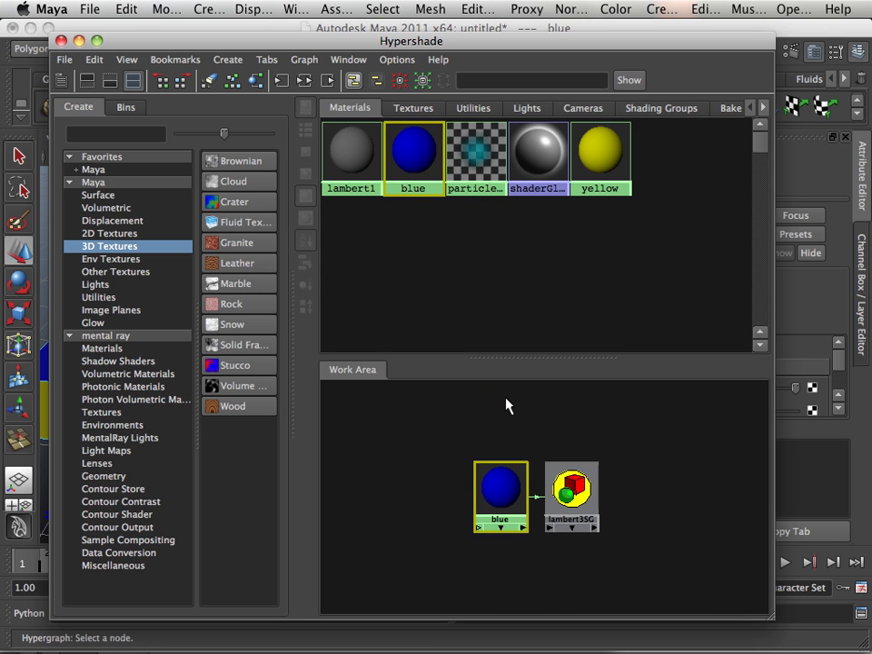
pyautogui.keyDown('alt'); pyautogui.moveTo(513, 405); pyautogui.dragTo(582, 425, button='middle'); pyautogui.keyUp('alt')
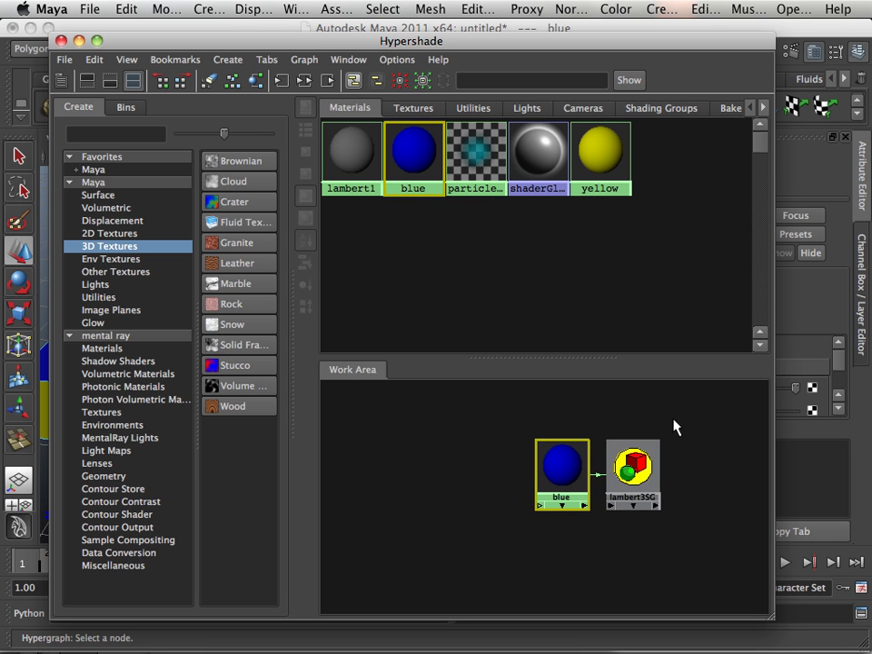
pyautogui.moveTo(658, 484); pyautogui.dragTo(638, 534)
pyautogui.moveTo(633, 476); pyautogui.dragTo(740, 497)
pyautogui.moveTo(562, 481); pyautogui.dragTo(585, 495)
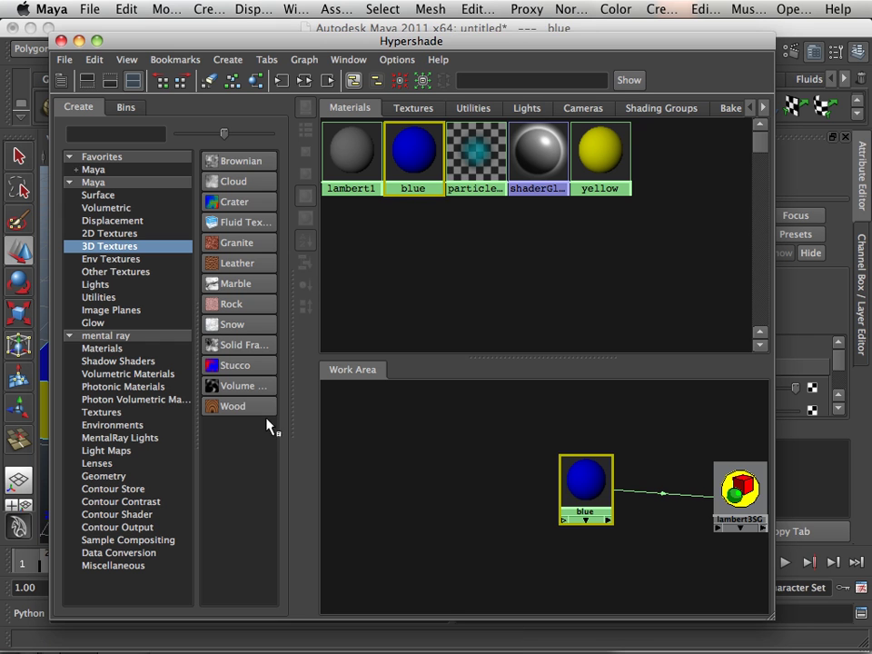
# Step: Create a Stucco texture, place it beside the blue material, and connect it to the material's color
pyautogui.click(215, 365)
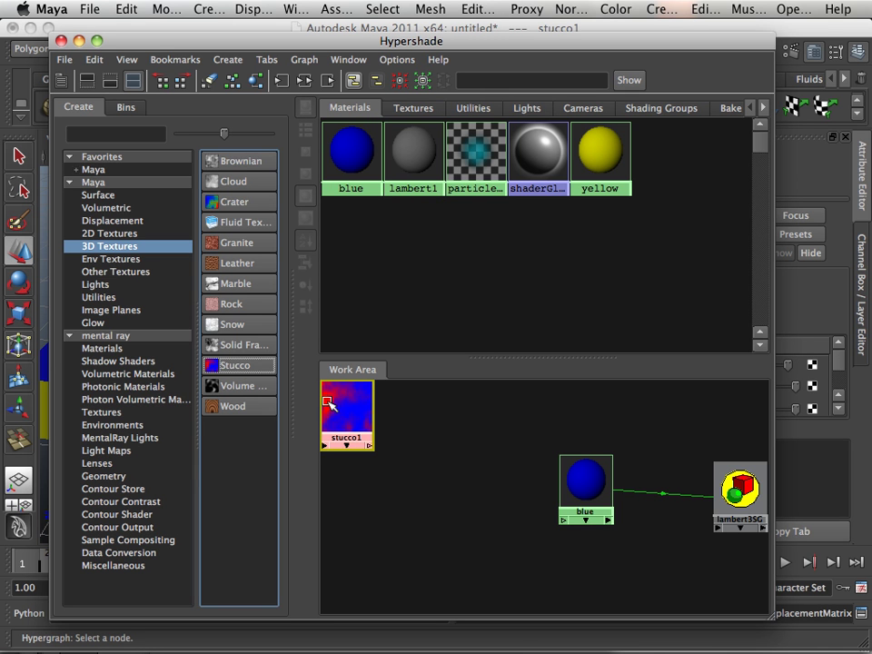
pyautogui.moveTo(351, 408); pyautogui.dragTo(483, 484)
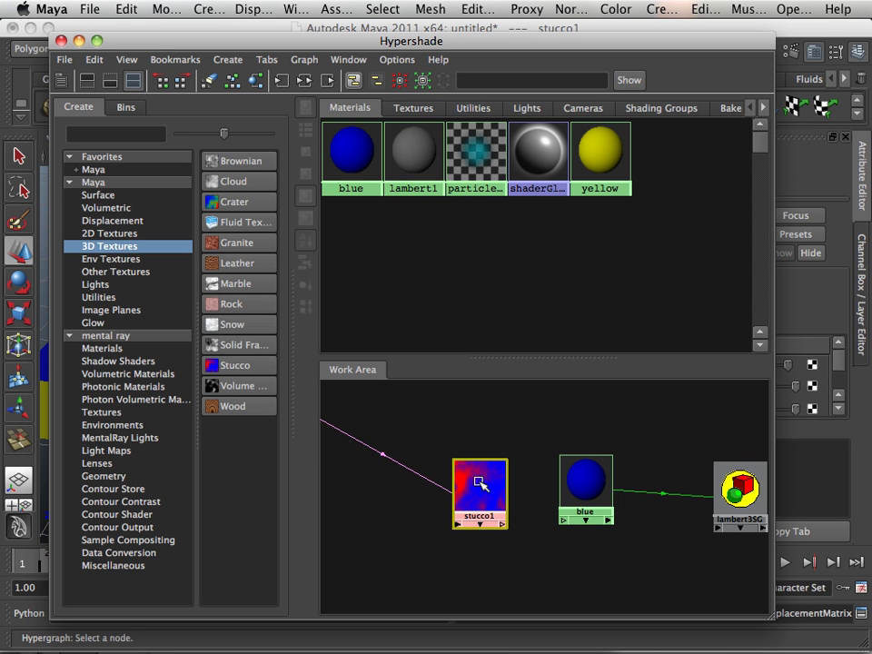
pyautogui.moveTo(480, 486); pyautogui.dragTo(579, 491, button='middle')
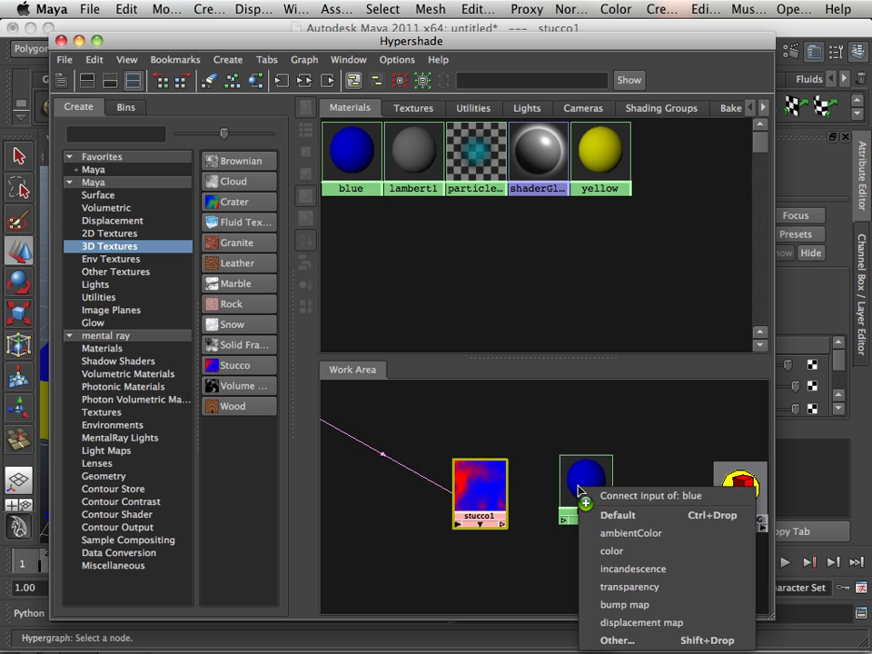
pyautogui.click(642, 551)
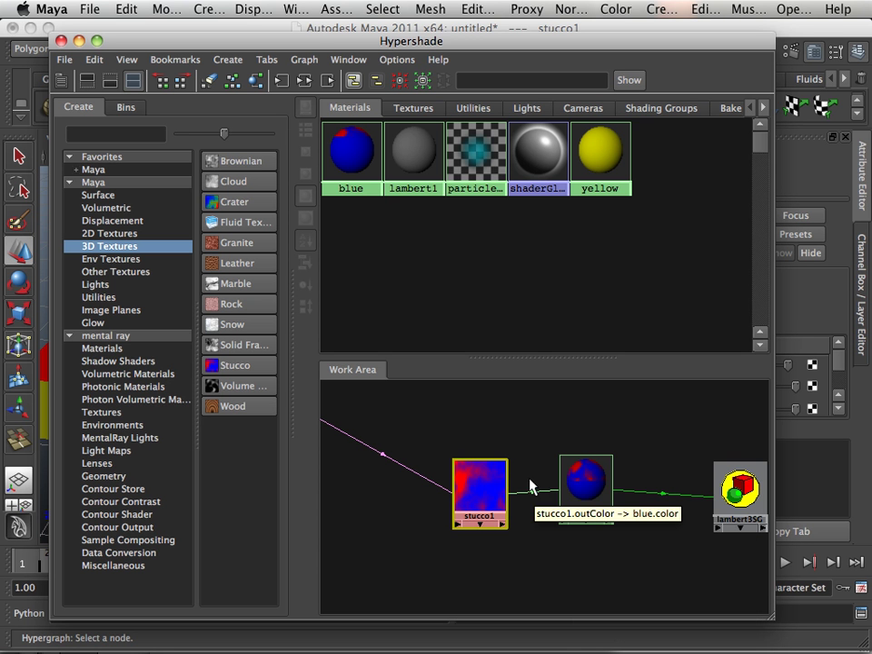
# Step: Uncover the viewport and assign the stucco-textured blue material to the whole plain cube
pyautogui.moveTo(132, 40); pyautogui.dragTo(504, 115)
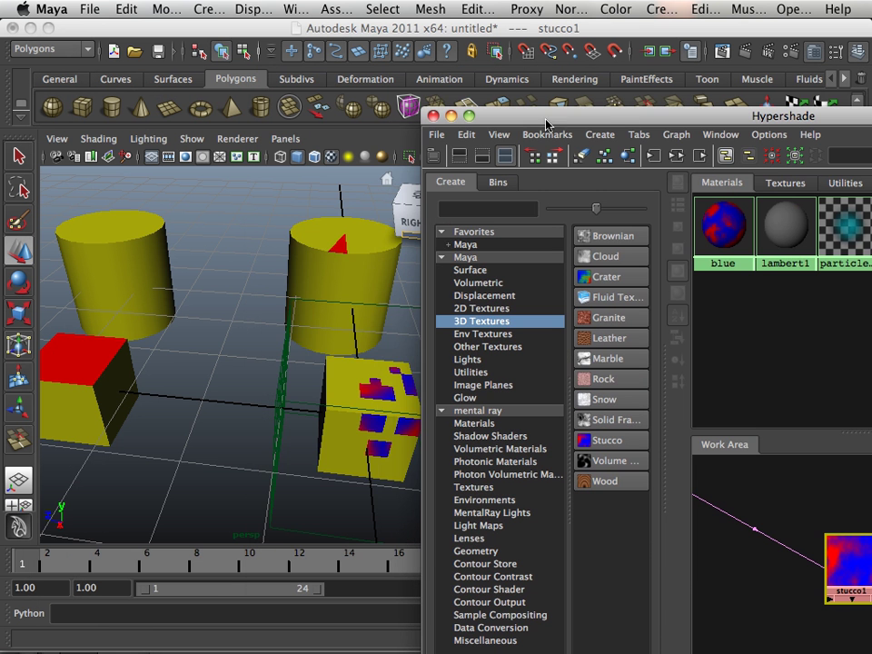
pyautogui.keyDown('alt'); pyautogui.moveTo(292, 282); pyautogui.dragTo(253, 274); pyautogui.keyUp('alt')
pyautogui.keyDown('alt'); pyautogui.moveTo(253, 274); pyautogui.dragTo(338, 296, button='right'); pyautogui.keyUp('alt')
pyautogui.keyDown('alt'); pyautogui.moveTo(327, 297); pyautogui.dragTo(252, 294, button='middle'); pyautogui.keyUp('alt')
pyautogui.keyDown('alt'); pyautogui.moveTo(252, 302); pyautogui.dragTo(253, 308, button='right'); pyautogui.keyUp('alt')
pyautogui.keyDown('alt'); pyautogui.moveTo(253, 308); pyautogui.dragTo(284, 332); pyautogui.keyUp('alt')
pyautogui.keyDown('alt'); pyautogui.moveTo(283, 332); pyautogui.dragTo(142, 278, button='right'); pyautogui.keyUp('alt')
pyautogui.click(162, 360)
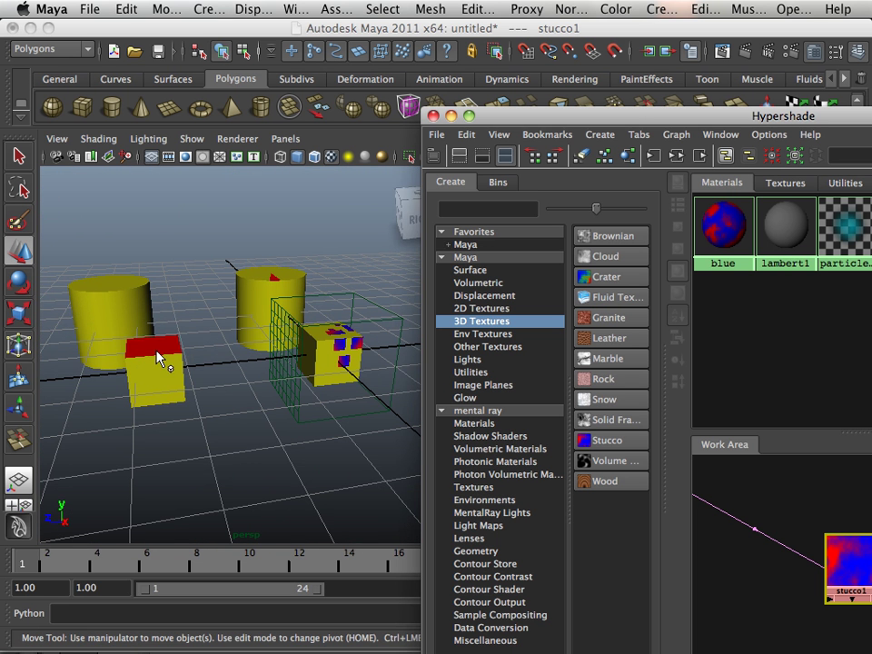
pyautogui.moveTo(739, 232); pyautogui.dragTo(123, 382, button='middle')
# Step: Examine the stucco texture on the plain cube and the subdivided cube's faces from several angles and distances
pyautogui.scroll(3, 154, 385)
pyautogui.keyDown('alt'); pyautogui.moveTo(166, 389); pyautogui.dragTo(19, 383); pyautogui.keyUp('alt')
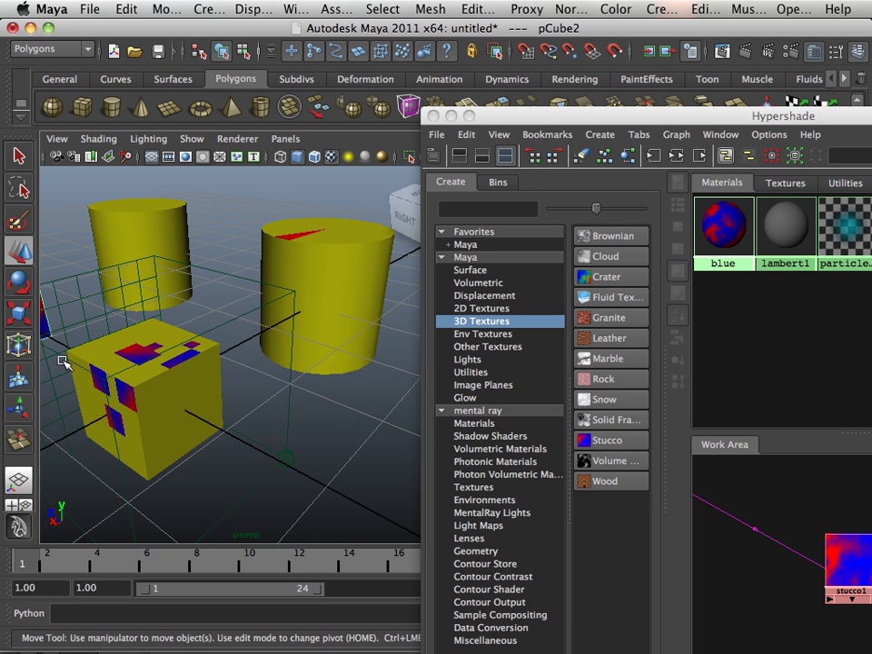
pyautogui.keyDown('alt'); pyautogui.moveTo(65, 362); pyautogui.dragTo(260, 402, button='middle'); pyautogui.keyUp('alt')
pyautogui.keyDown('alt'); pyautogui.moveTo(260, 402); pyautogui.dragTo(299, 416, button='right'); pyautogui.keyUp('alt')
pyautogui.keyDown('alt'); pyautogui.moveTo(191, 401); pyautogui.dragTo(238, 392); pyautogui.keyUp('alt')
pyautogui.scroll(-5, 196, 397)
pyautogui.scroll(5, 177, 336)
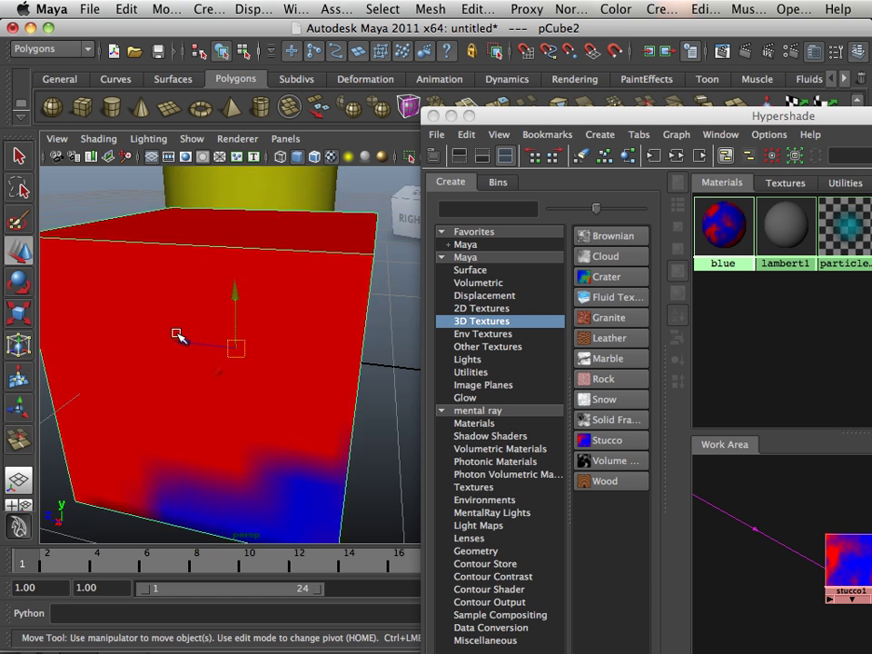
pyautogui.scroll(-2, 175, 343)
# Step: Bring the node network back into view and delete the connection from the stucco texture to the blue material's color
pyautogui.moveTo(570, 114); pyautogui.dragTo(457, 45)
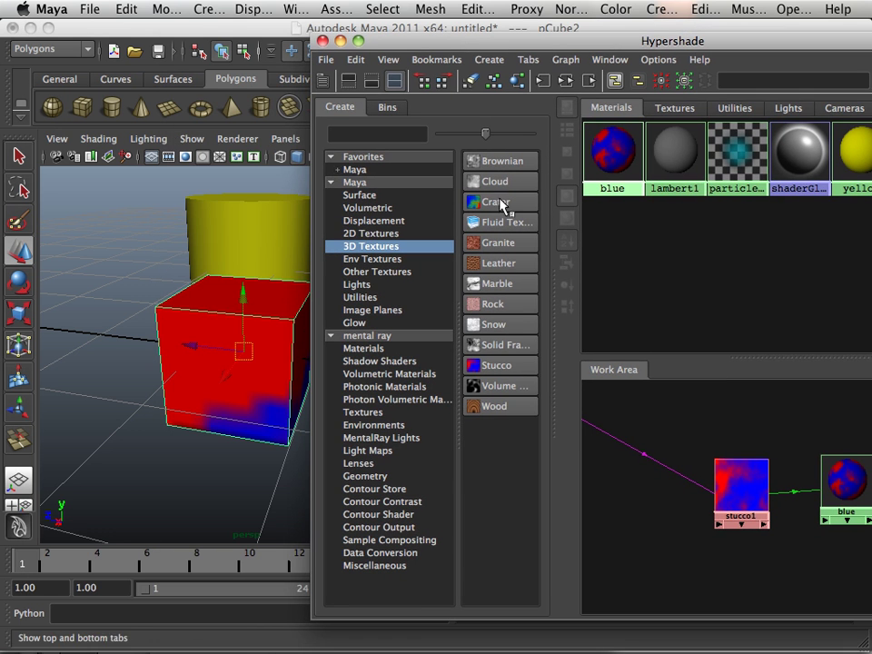
pyautogui.keyDown('alt'); pyautogui.moveTo(701, 487); pyautogui.dragTo(664, 479, button='middle'); pyautogui.keyUp('alt')
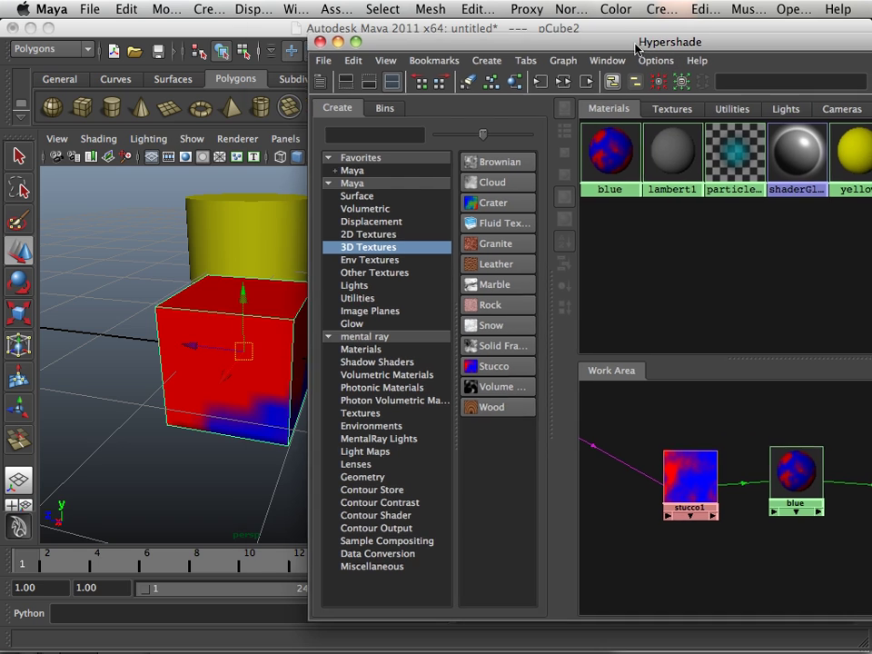
pyautogui.moveTo(638, 39); pyautogui.dragTo(333, 27)
pyautogui.keyDown('alt'); pyautogui.moveTo(408, 426); pyautogui.dragTo(440, 414, button='middle'); pyautogui.keyUp('alt')
pyautogui.keyDown('alt'); pyautogui.moveTo(441, 413); pyautogui.dragTo(501, 453, button='right'); pyautogui.keyUp('alt')
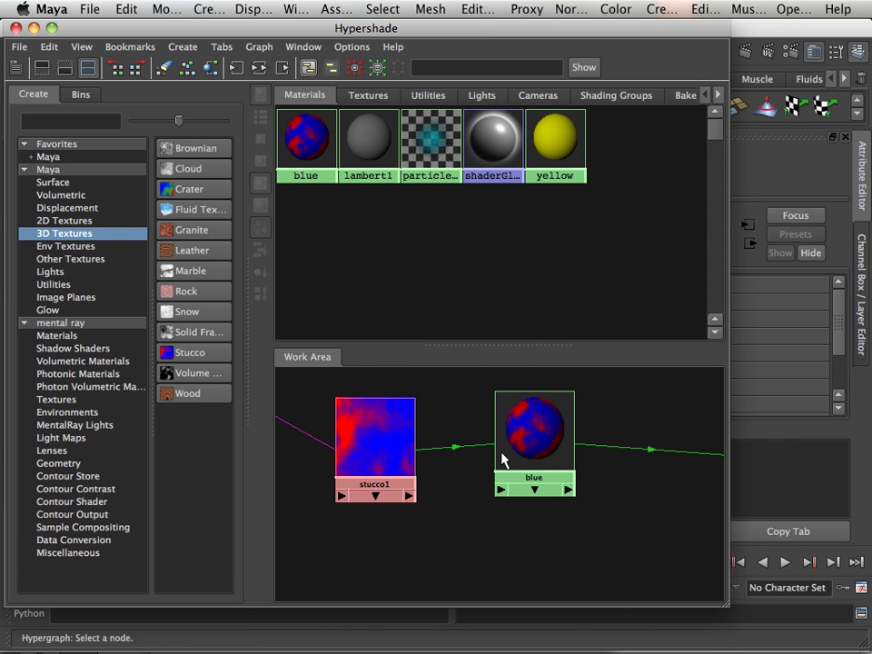
pyautogui.moveTo(480, 429); pyautogui.dragTo(427, 523)
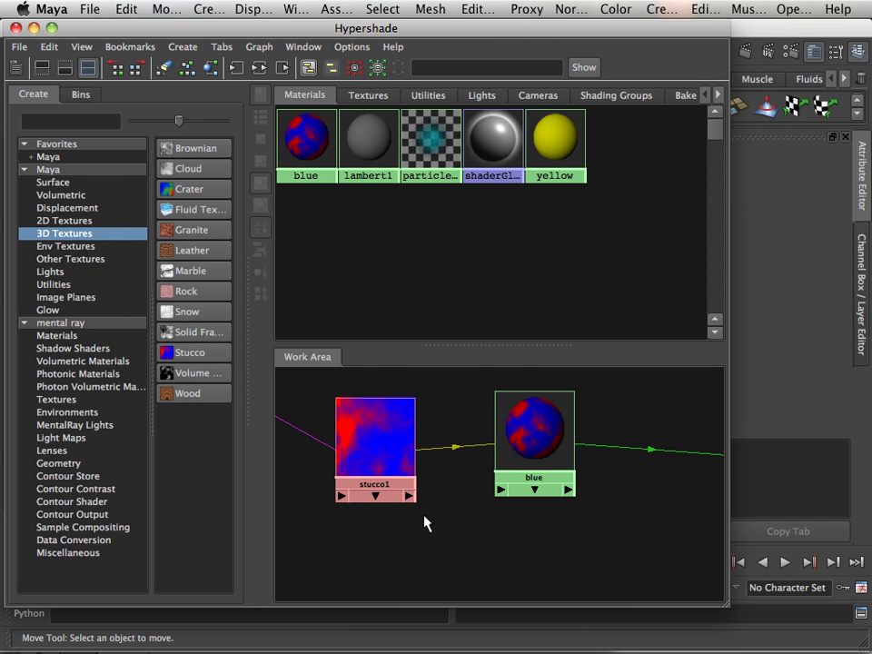
pyautogui.press('Delete')
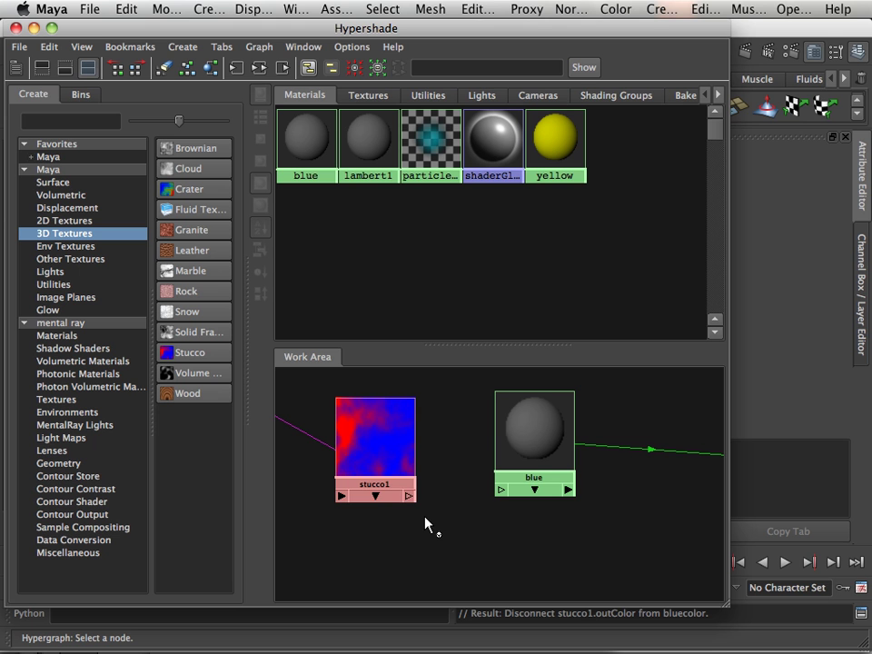
# Step: Connect the stucco texture to the blue material as a bump map and move the bump node below the other nodes
pyautogui.moveTo(382, 460); pyautogui.dragTo(539, 452, button='middle')
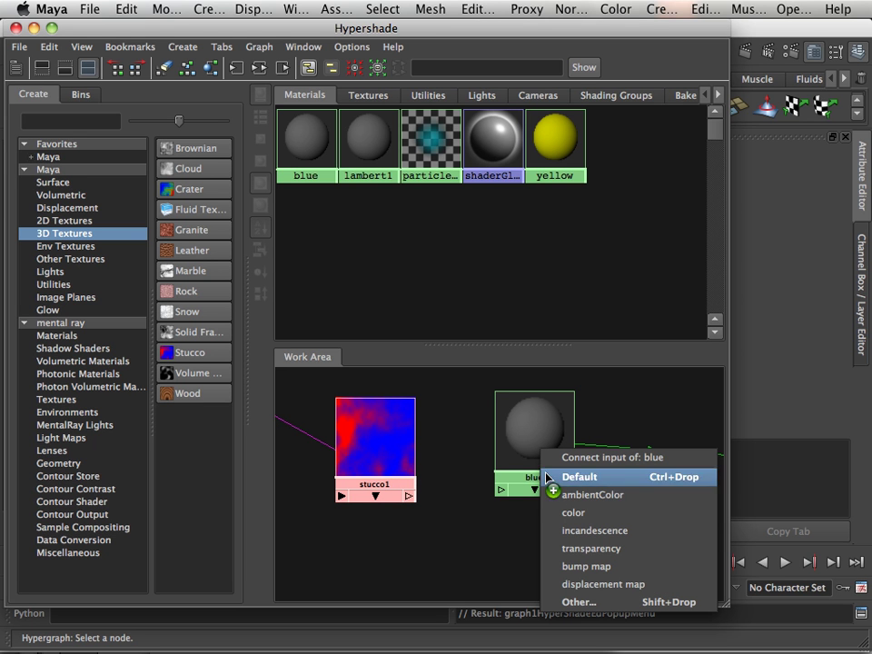
pyautogui.click(575, 566)
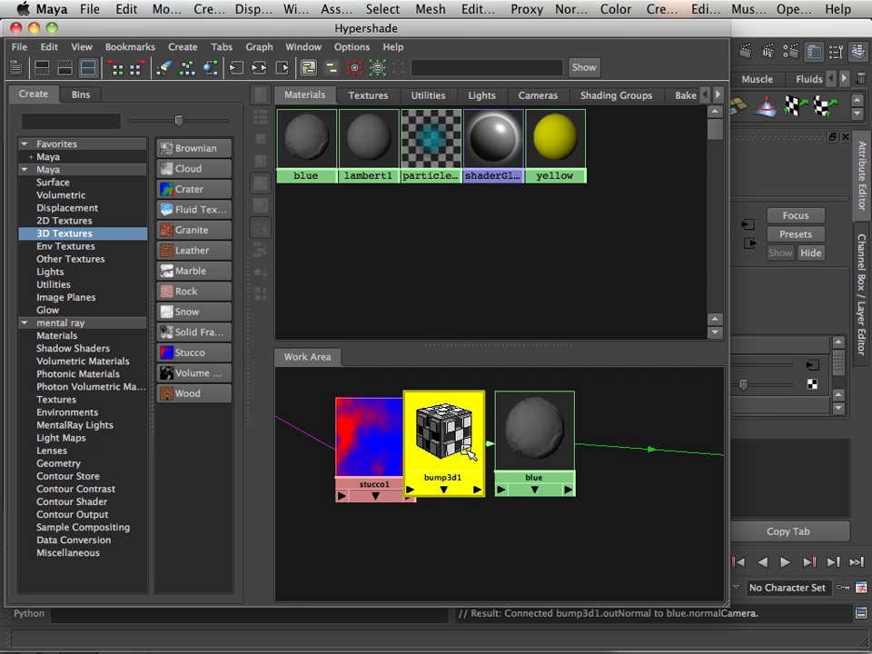
pyautogui.moveTo(457, 450); pyautogui.dragTo(462, 519)
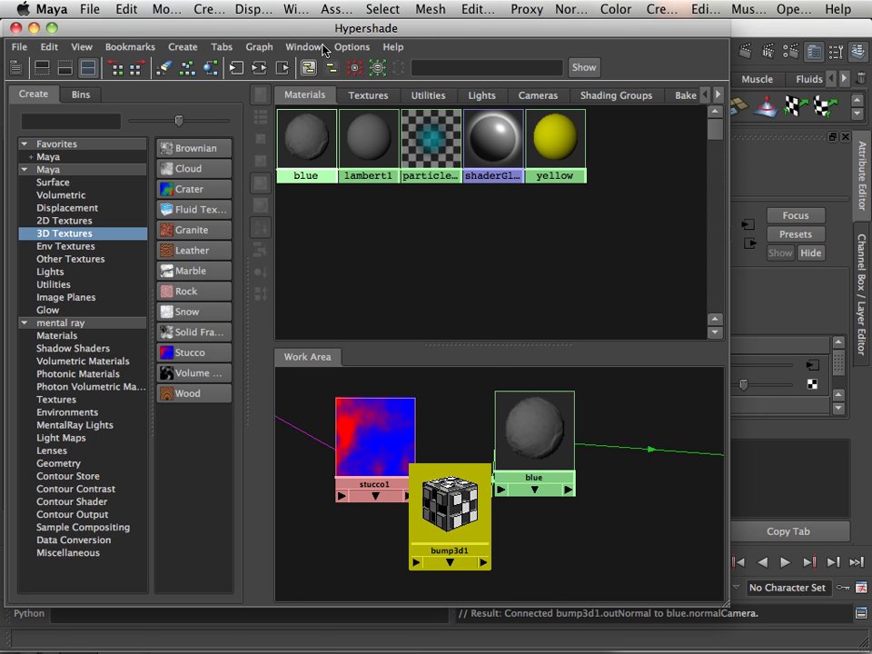
# Step: Switch the perspective view to High Quality Rendering and inspect the bump effect on the cube up close
pyautogui.moveTo(272, 27); pyautogui.dragTo(682, 91)
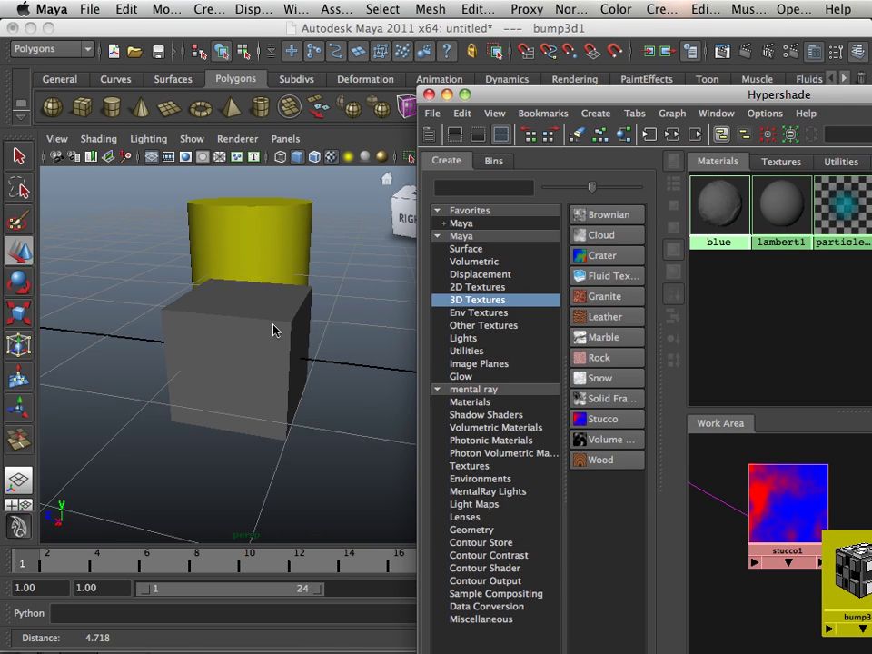
pyautogui.moveTo(275, 330)
pyautogui.keyDown('alt'); pyautogui.mouseDown()
pyautogui.moveTo(303, 333)
pyautogui.moveTo(263, 334)
pyautogui.mouseUp(); pyautogui.keyUp('alt')
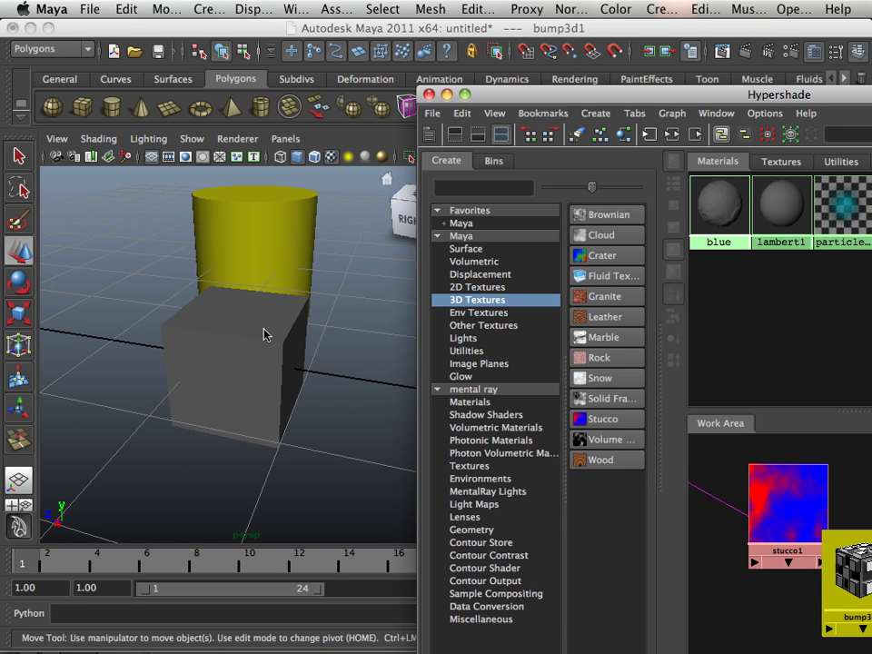
pyautogui.click(248, 139)
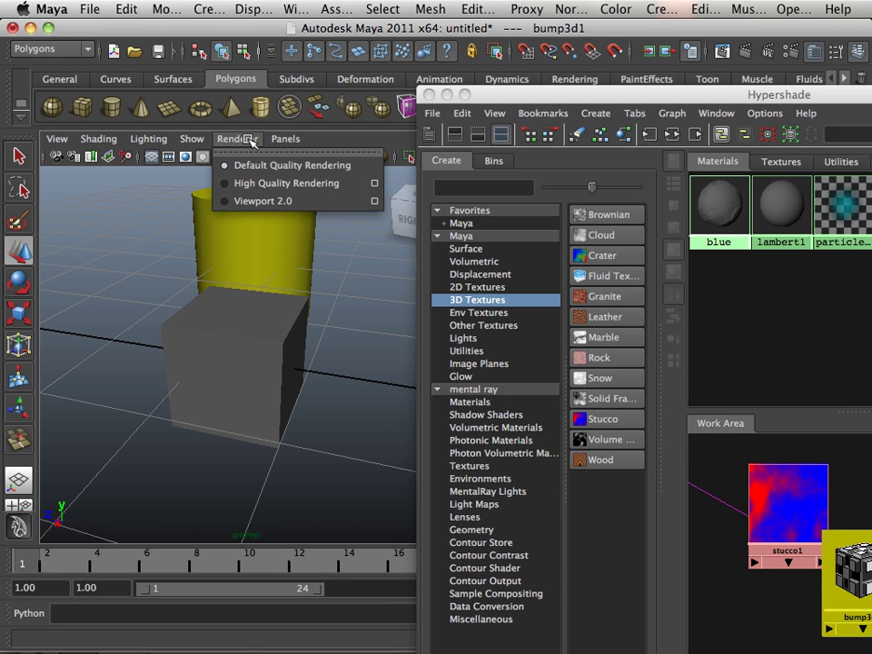
pyautogui.click(256, 184)
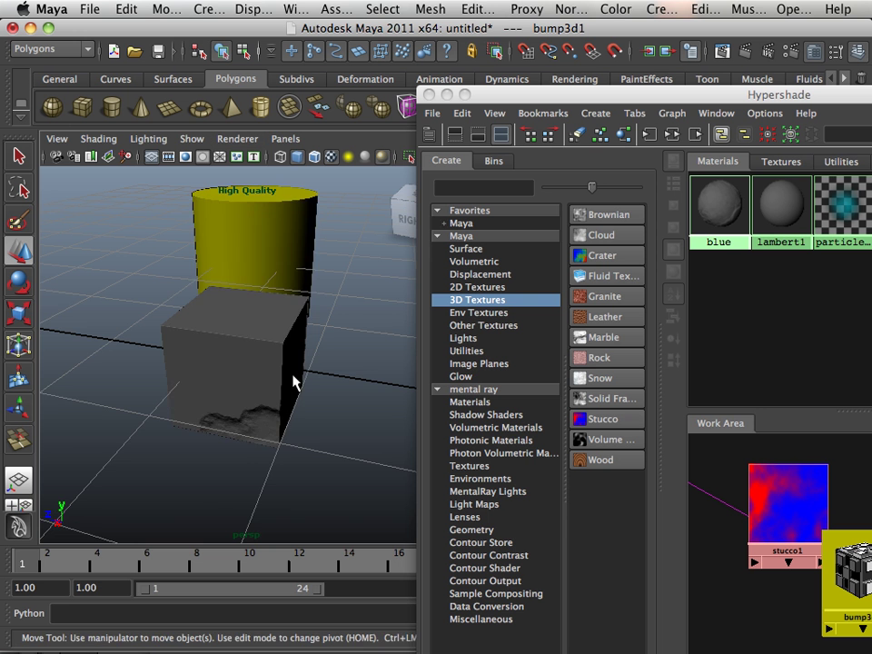
pyautogui.moveTo(293, 380)
pyautogui.keyDown('alt'); pyautogui.mouseDown()
pyautogui.moveTo(228, 349)
pyautogui.moveTo(265, 368)
pyautogui.mouseUp(); pyautogui.keyUp('alt')
pyautogui.keyDown('alt'); pyautogui.moveTo(265, 368); pyautogui.dragTo(214, 360, button='right'); pyautogui.keyUp('alt')
pyautogui.keyDown('alt'); pyautogui.moveTo(215, 360); pyautogui.dragTo(322, 458); pyautogui.keyUp('alt')
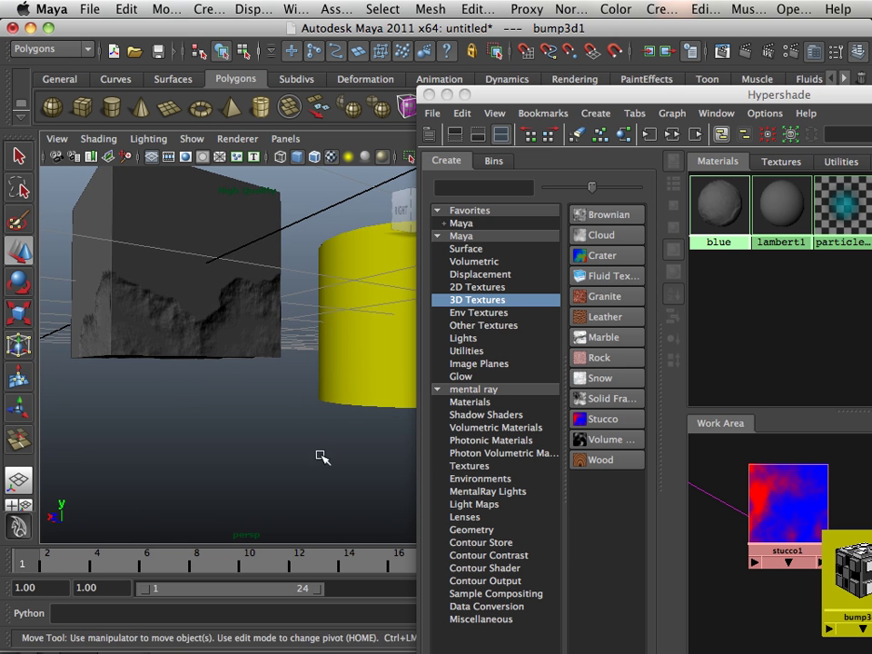
# Step: Select the stucco texture node and review its Shaker, Channel 1 and Channel 2 attributes
pyautogui.moveTo(651, 93); pyautogui.dragTo(35, 50)
pyautogui.click(145, 451)
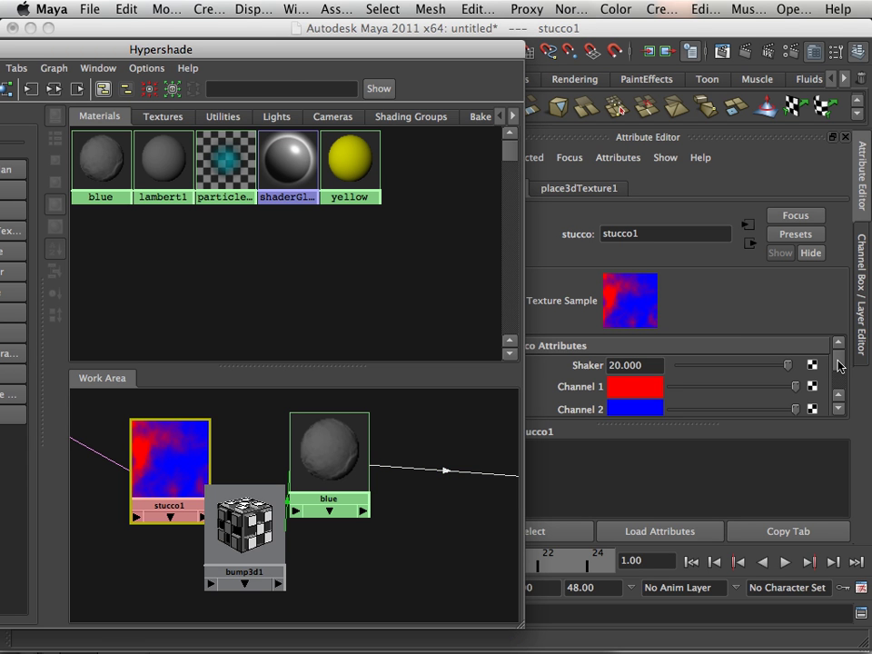
pyautogui.moveTo(839, 360); pyautogui.dragTo(836, 357)
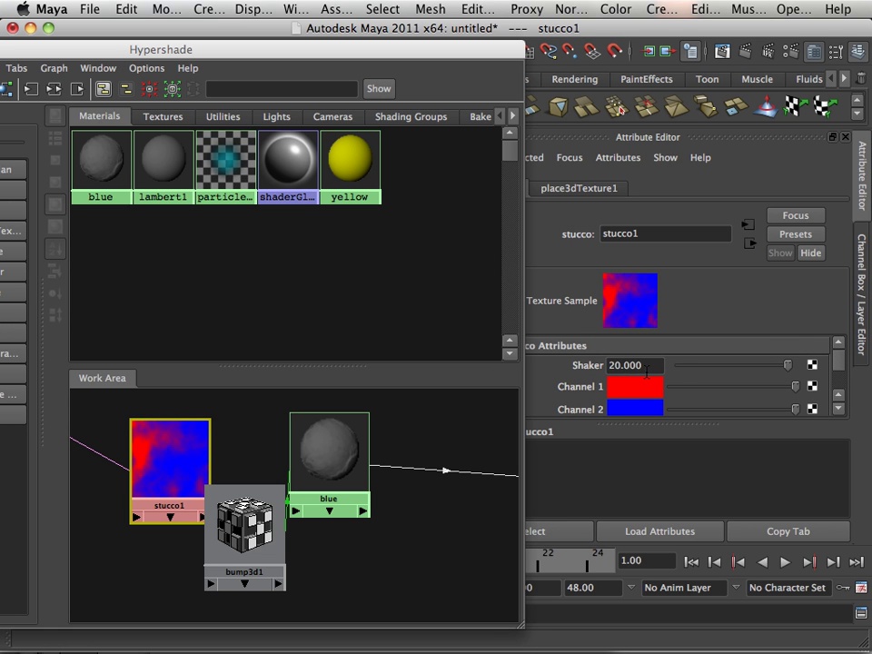
pyautogui.moveTo(733, 365); pyautogui.dragTo(801, 368)
pyautogui.click(810, 365)
pyautogui.click(303, 29)
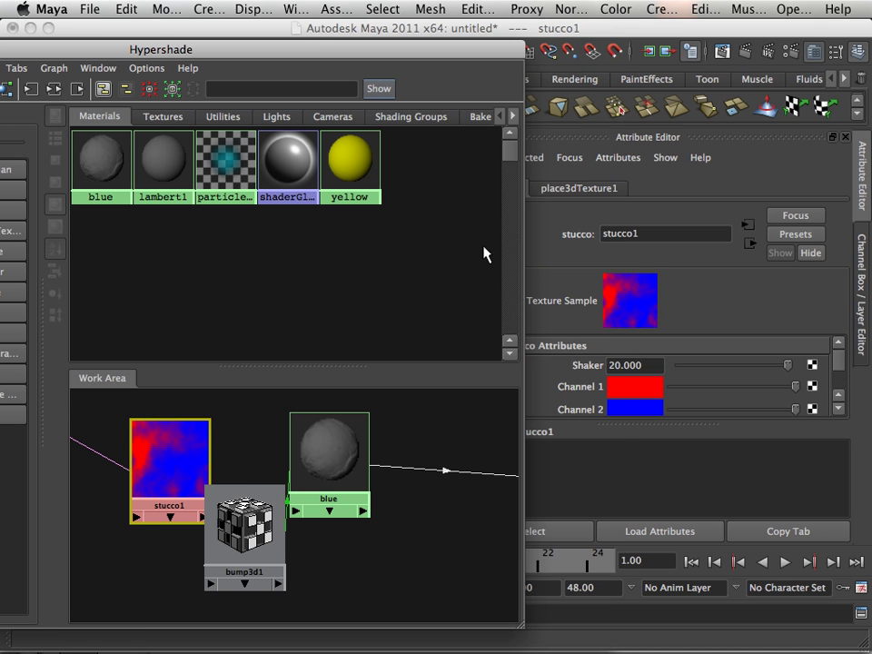
pyautogui.scroll(-2, 843, 366)
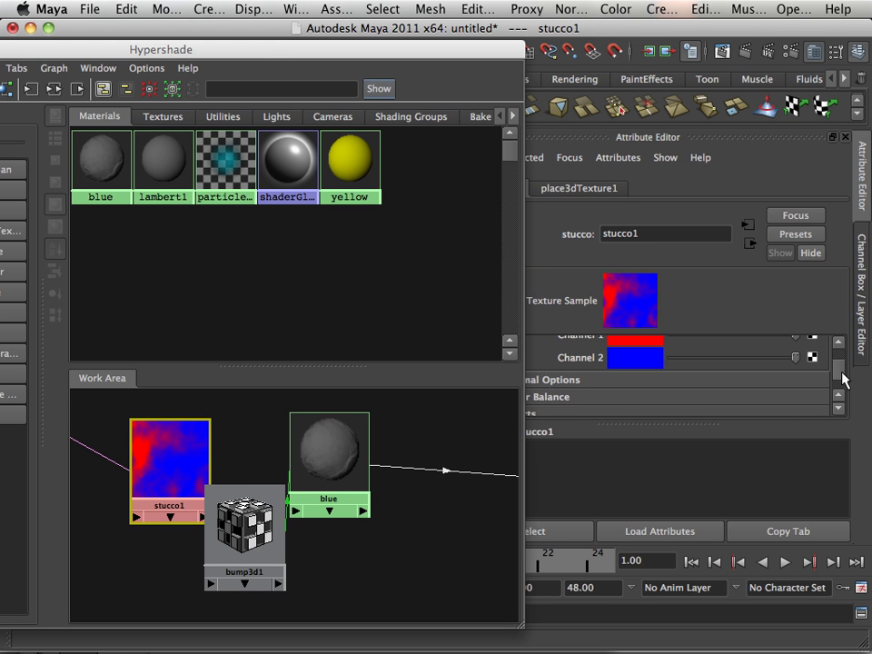
# Step: Raise the bump node's Bump Depth to about 2.03 and check the stronger bump on the cube
pyautogui.moveTo(274, 61); pyautogui.dragTo(228, 48)
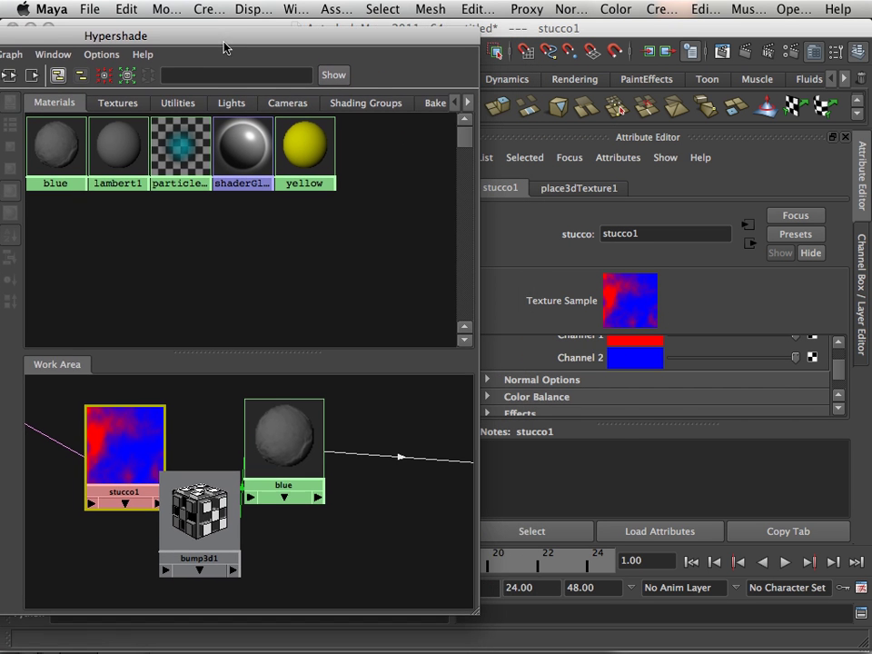
pyautogui.click(207, 525)
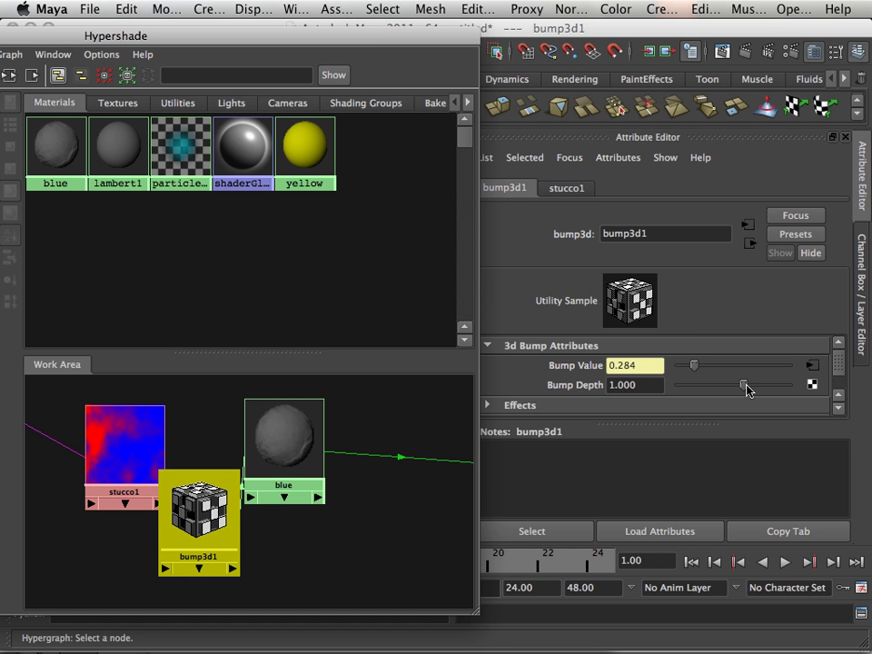
pyautogui.moveTo(751, 390); pyautogui.dragTo(758, 392)
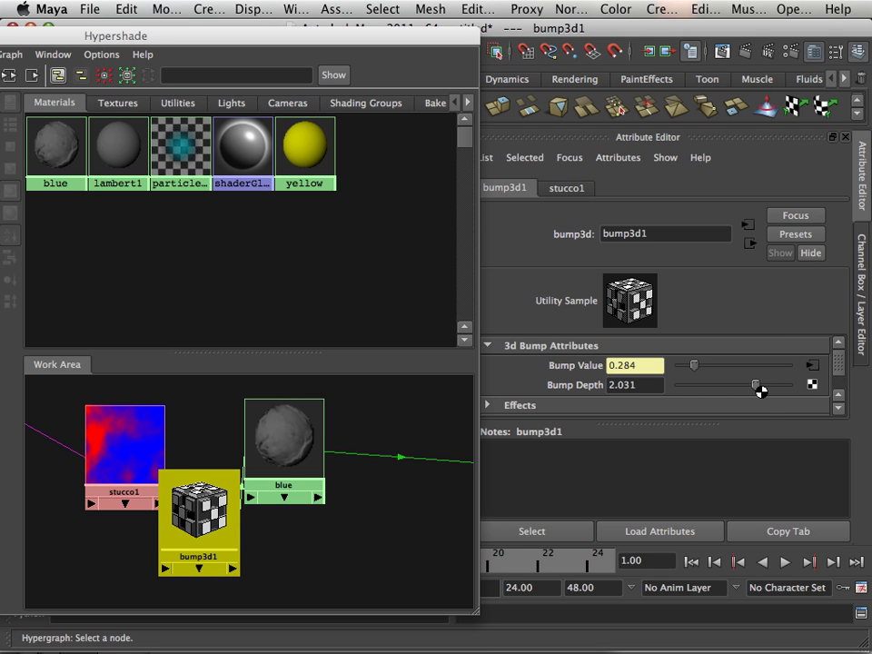
pyautogui.moveTo(139, 35); pyautogui.dragTo(801, 248)
pyautogui.keyDown('alt'); pyautogui.moveTo(153, 345); pyautogui.dragTo(132, 325); pyautogui.keyUp('alt')
pyautogui.keyDown('alt'); pyautogui.moveTo(131, 325); pyautogui.dragTo(223, 327, button='right'); pyautogui.keyUp('alt')
pyautogui.keyDown('alt'); pyautogui.moveTo(225, 333); pyautogui.dragTo(91, 169); pyautogui.keyUp('alt')
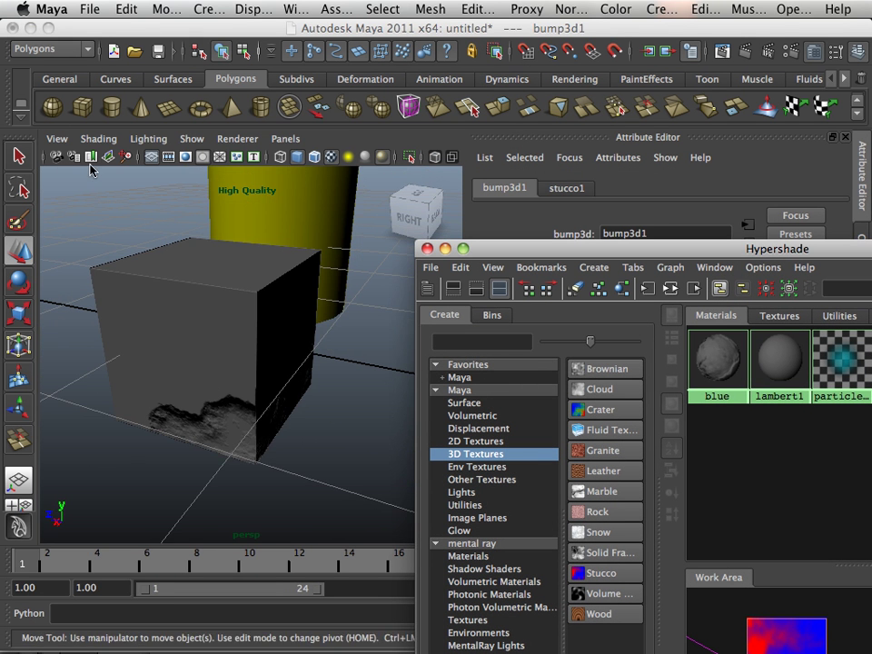
# Step: Create a polygon sphere, assign the blue material to it and view it from several angles
pyautogui.click(53, 108)
pyautogui.keyDown('alt'); pyautogui.moveTo(308, 356); pyautogui.dragTo(98, 315, button='right'); pyautogui.keyUp('alt')
pyautogui.keyDown('alt'); pyautogui.moveTo(98, 315); pyautogui.dragTo(245, 350); pyautogui.keyUp('alt')
pyautogui.moveTo(613, 258); pyautogui.dragTo(600, 205)
pyautogui.moveTo(722, 299); pyautogui.dragTo(259, 356, button='middle')
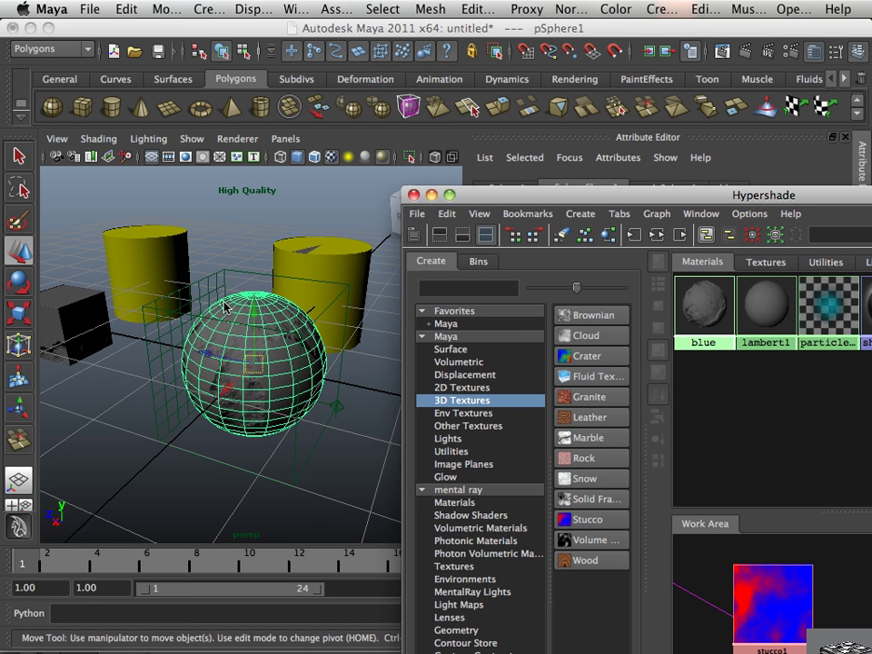
pyautogui.click(228, 249)
pyautogui.keyDown('alt'); pyautogui.moveTo(228, 249); pyautogui.dragTo(196, 255); pyautogui.keyUp('alt')
pyautogui.keyDown('alt'); pyautogui.moveTo(196, 256); pyautogui.dragTo(291, 306, button='right'); pyautogui.keyUp('alt')
pyautogui.keyDown('alt'); pyautogui.moveTo(290, 307); pyautogui.dragTo(169, 282); pyautogui.keyUp('alt')
pyautogui.moveTo(169, 282)
pyautogui.keyDown('alt'); pyautogui.mouseDown(button='right')
pyautogui.moveTo(70, 271)
pyautogui.moveTo(169, 291)
pyautogui.mouseUp(button='right'); pyautogui.keyUp('alt')
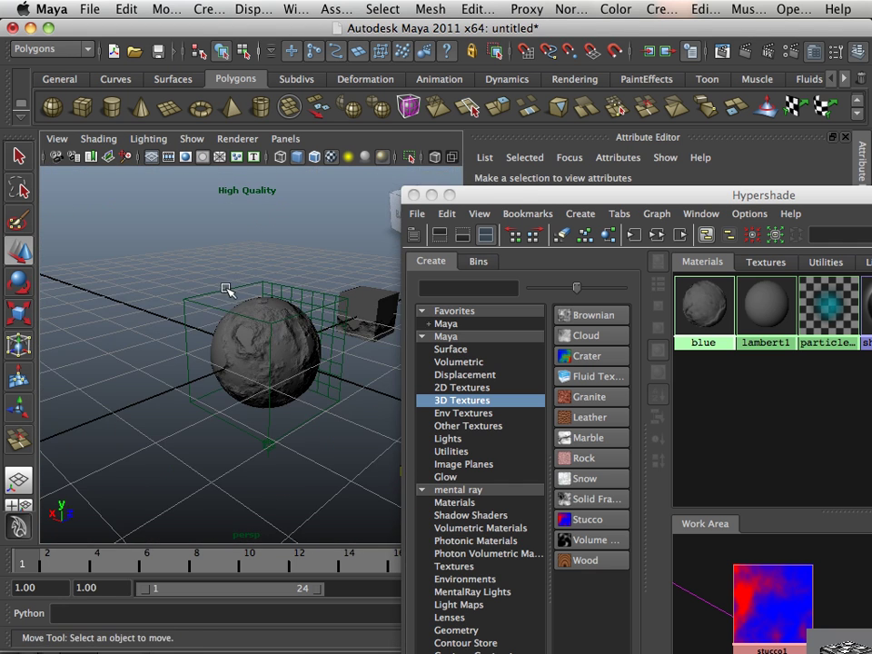
# Step: Select the sphere together with the stucco texture's placement box and scale both uniformly
pyautogui.moveTo(227, 289); pyautogui.dragTo(175, 312)
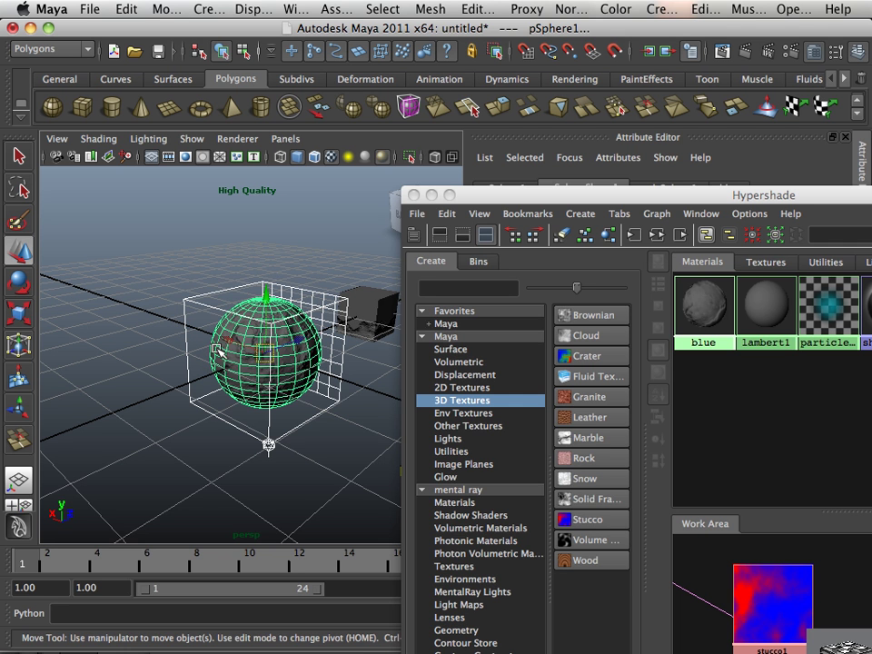
pyautogui.press('r')
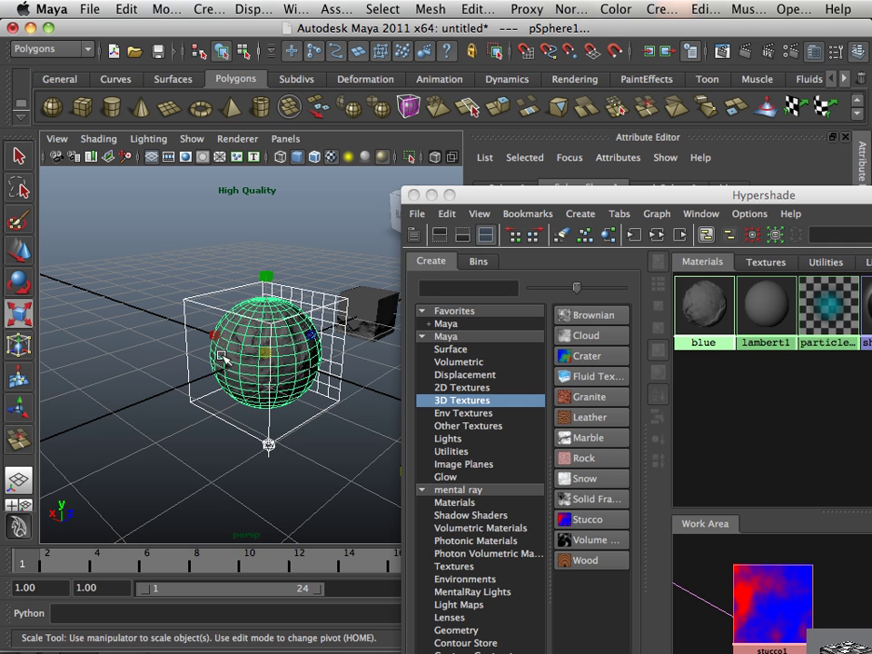
pyautogui.moveTo(277, 355); pyautogui.dragTo(246, 357)
pyautogui.keyDown('alt'); pyautogui.moveTo(257, 357); pyautogui.dragTo(337, 386, button='right'); pyautogui.keyUp('alt')
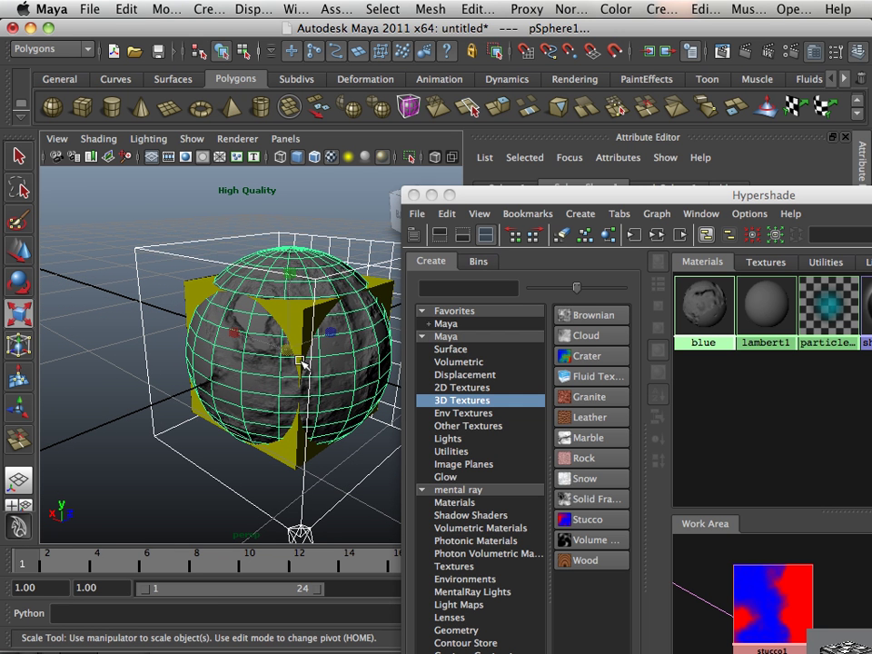
pyautogui.moveTo(295, 358); pyautogui.dragTo(181, 326)
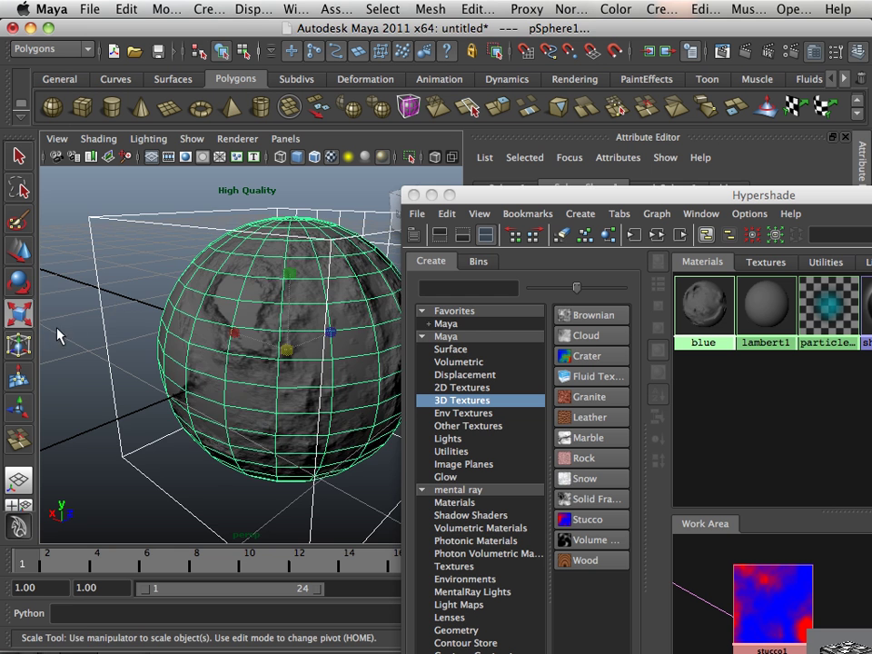
# Step: Select only the stucco texture's placement box and move it about -6.4 units along Z, away from the sphere
pyautogui.click(106, 326)
pyautogui.scroll(-10, 113, 327)
pyautogui.keyDown('alt'); pyautogui.moveTo(194, 345); pyautogui.dragTo(107, 327); pyautogui.keyUp('alt')
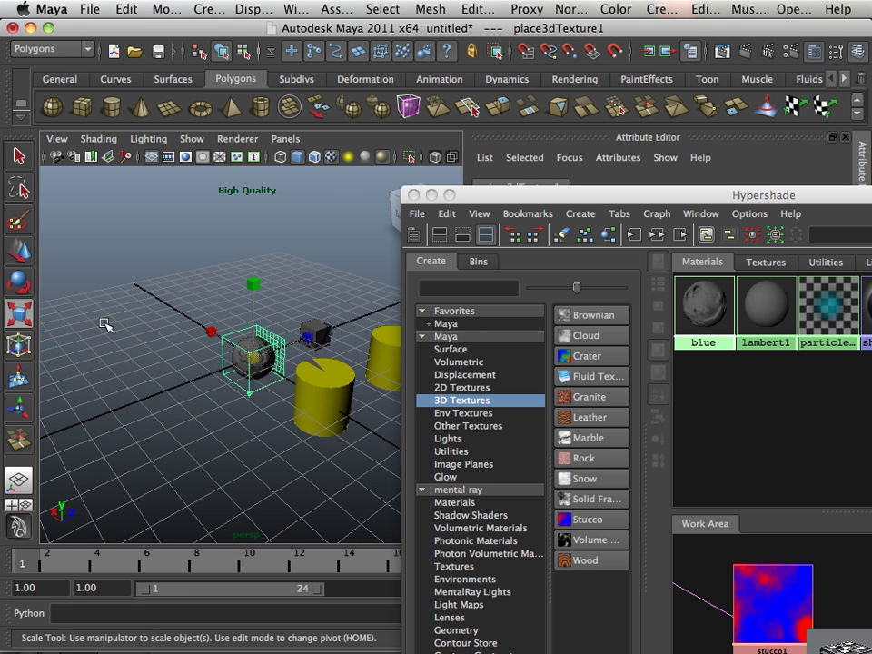
pyautogui.press('w')
pyautogui.click(303, 346)
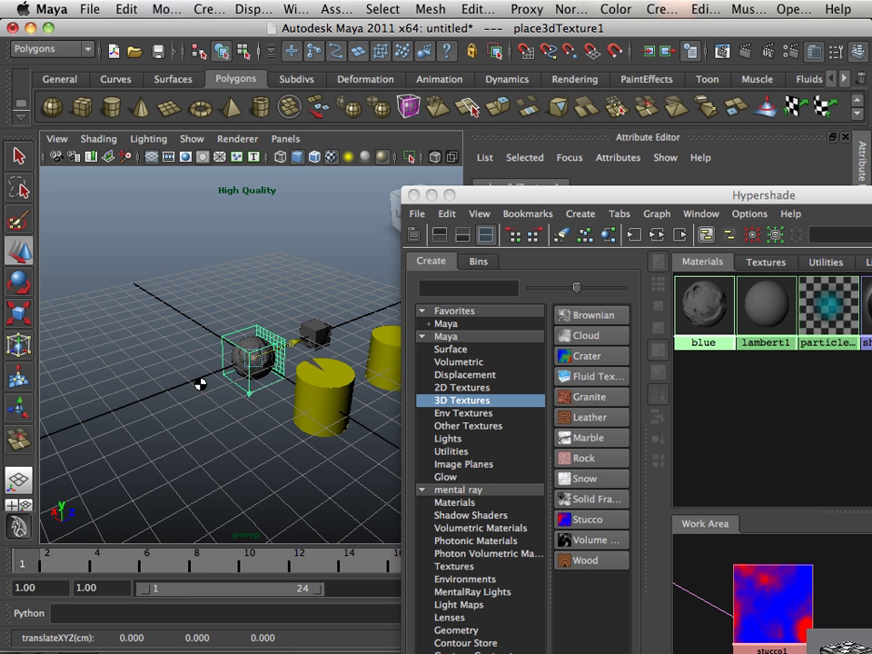
pyautogui.moveTo(200, 385); pyautogui.dragTo(169, 387, button='middle')
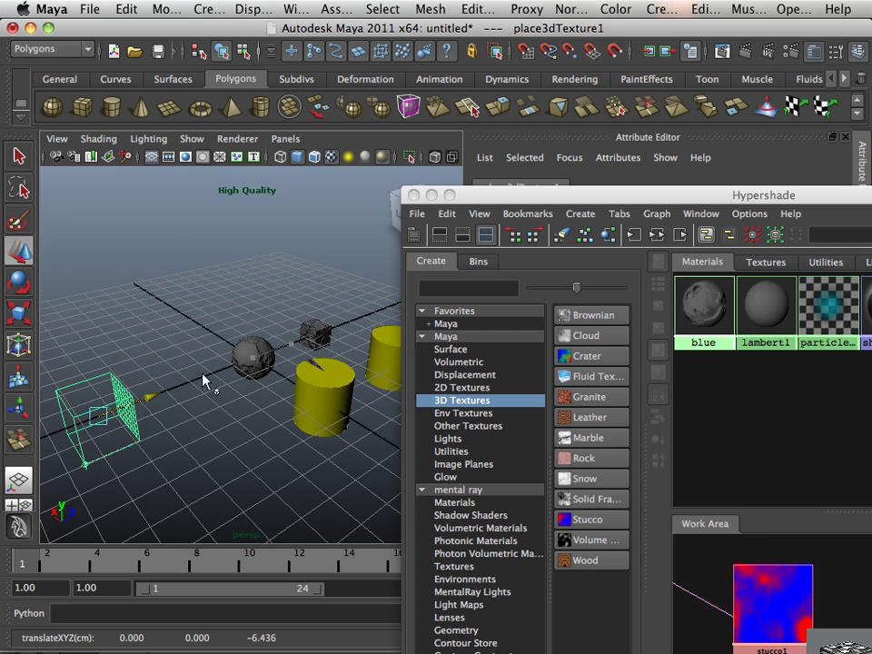
# Step: Examine the bump relief on the sphere up close and from different angles, then select the sphere
pyautogui.keyDown('alt'); pyautogui.moveTo(202, 381); pyautogui.dragTo(165, 372); pyautogui.keyUp('alt')
pyautogui.keyDown('alt'); pyautogui.moveTo(166, 372); pyautogui.dragTo(267, 377, button='right'); pyautogui.keyUp('alt')
pyautogui.keyDown('alt'); pyautogui.moveTo(267, 377); pyautogui.dragTo(29, 327); pyautogui.keyUp('alt')
pyautogui.keyDown('alt'); pyautogui.moveTo(245, 340); pyautogui.dragTo(372, 346); pyautogui.keyUp('alt')
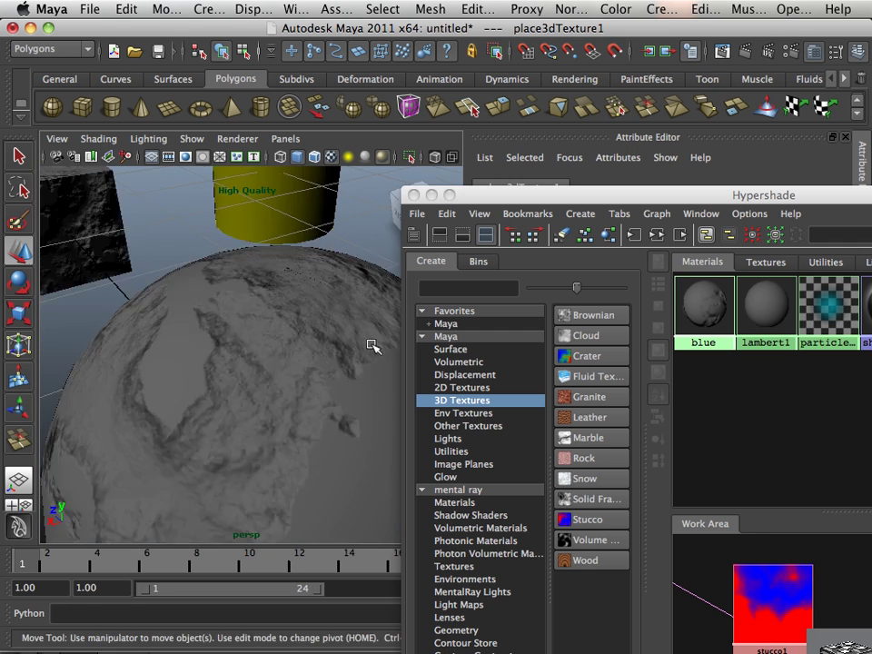
pyautogui.keyDown('alt'); pyautogui.moveTo(372, 346); pyautogui.dragTo(201, 331, button='right'); pyautogui.keyUp('alt')
pyautogui.keyDown('alt'); pyautogui.moveTo(201, 331); pyautogui.dragTo(257, 360); pyautogui.keyUp('alt')
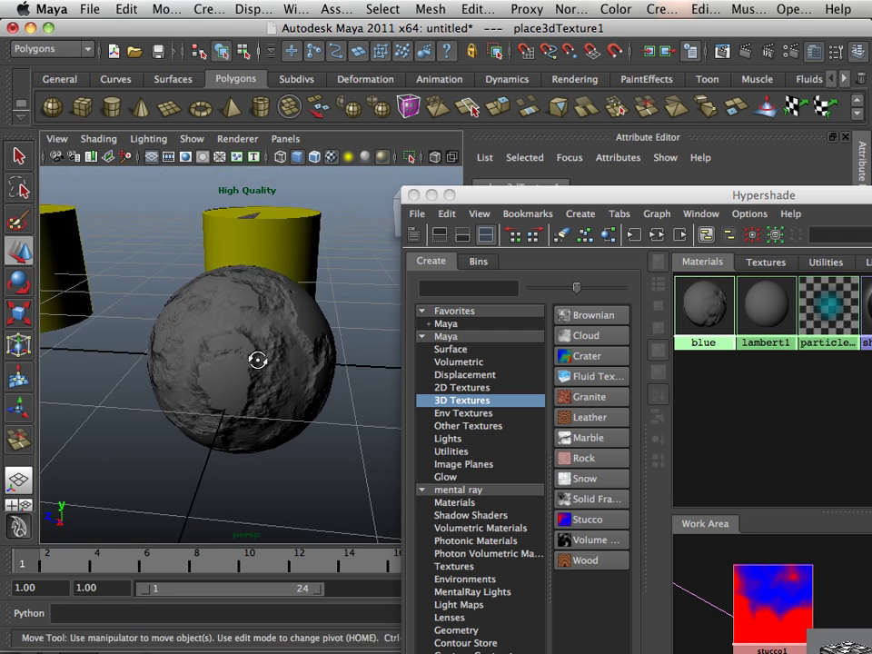
pyautogui.scroll(5, 301, 395)
pyautogui.click(275, 390)
pyautogui.scroll(-5, 347, 400)
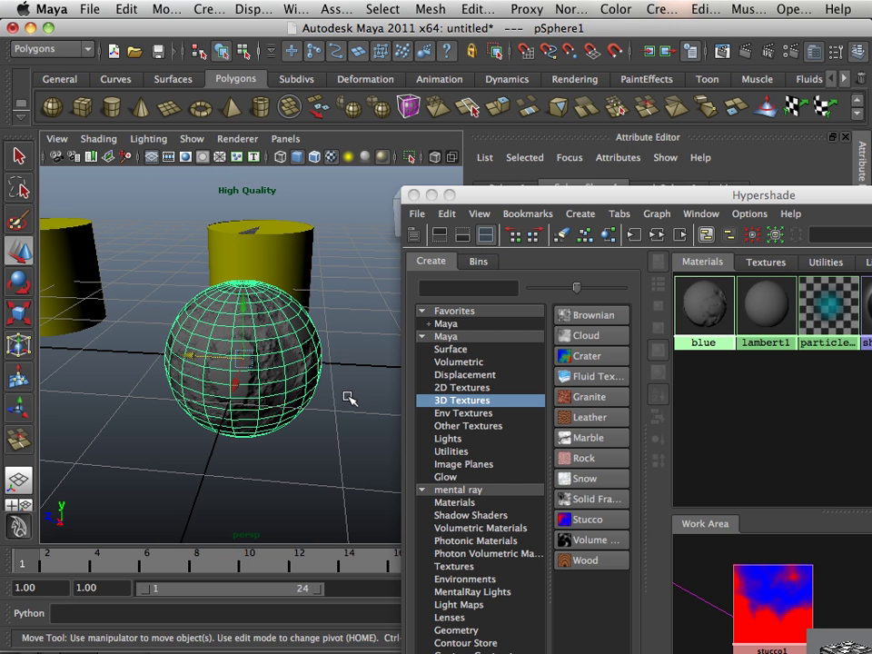
# Step: Move the stucco node to the left of the bump node and create a Cloud 3D texture
pyautogui.moveTo(661, 189); pyautogui.dragTo(459, 111)
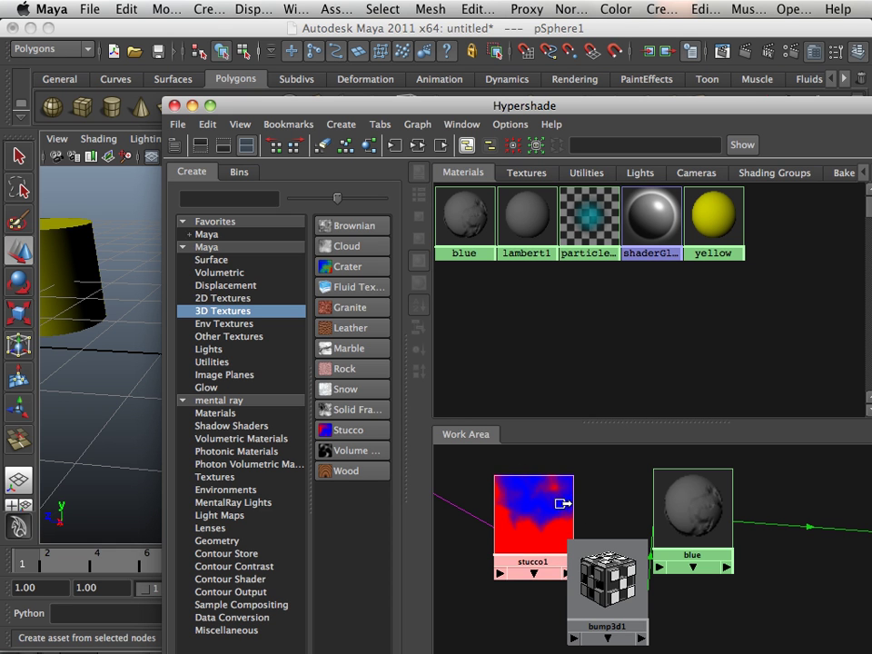
pyautogui.moveTo(549, 476); pyautogui.dragTo(488, 539)
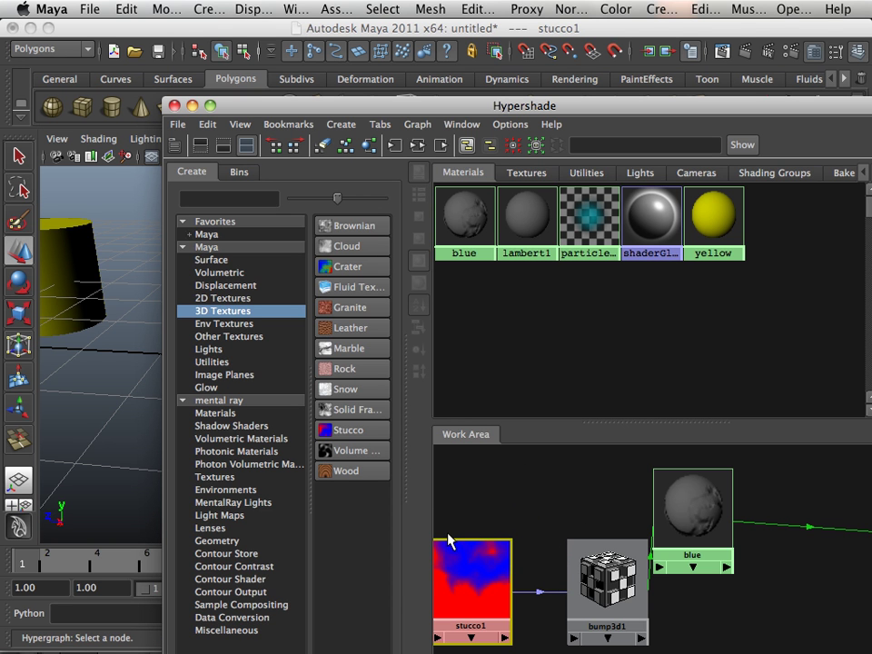
pyautogui.click(330, 247)
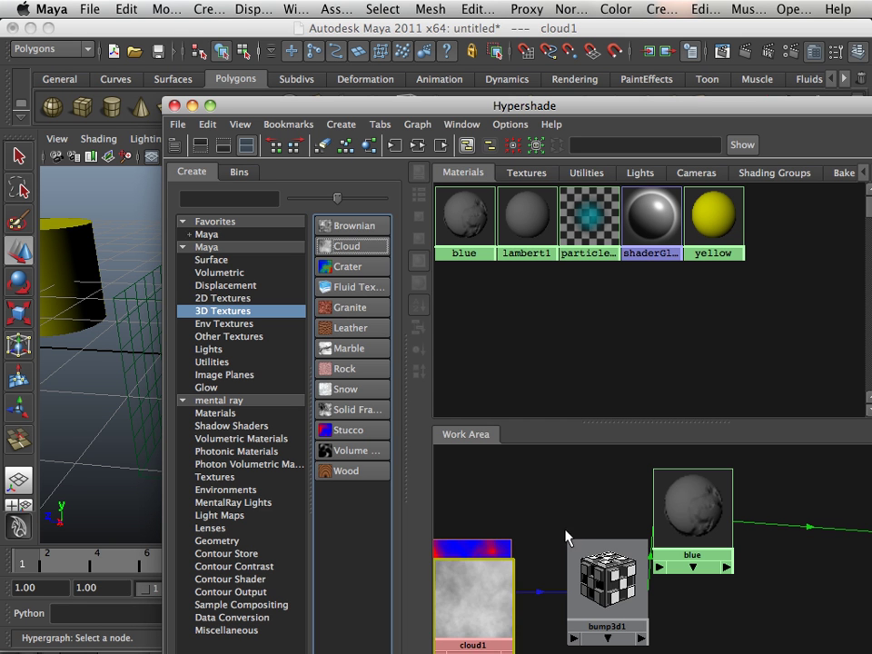
# Step: Place the cloud node below the bump node and connect it to the blue material's color
pyautogui.keyDown('alt'); pyautogui.moveTo(552, 528); pyautogui.dragTo(488, 517, button='right'); pyautogui.keyUp('alt')
pyautogui.keyDown('alt'); pyautogui.moveTo(533, 548); pyautogui.dragTo(545, 486, button='middle'); pyautogui.keyUp('alt')
pyautogui.keyDown('alt'); pyautogui.moveTo(550, 545); pyautogui.dragTo(504, 542, button='middle'); pyautogui.keyUp('alt')
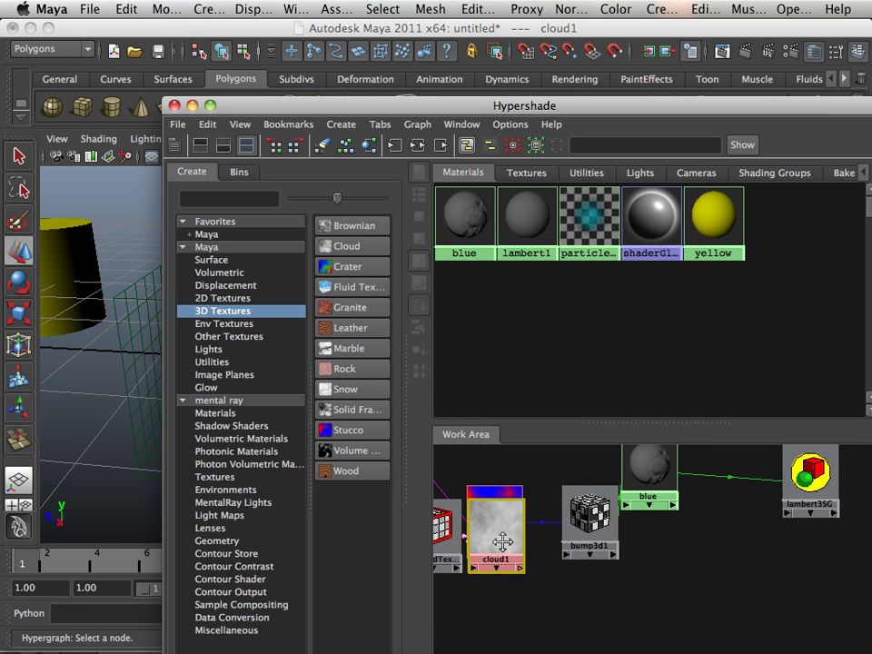
pyautogui.moveTo(504, 541); pyautogui.dragTo(636, 619)
pyautogui.keyDown('alt'); pyautogui.moveTo(684, 600); pyautogui.dragTo(637, 609, button='middle'); pyautogui.keyUp('alt')
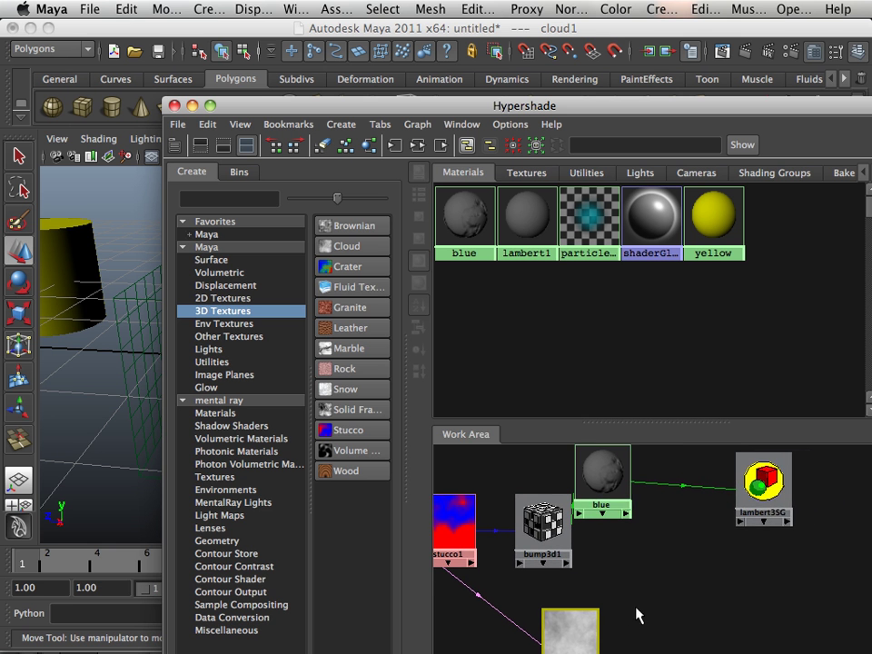
pyautogui.moveTo(588, 632); pyautogui.dragTo(614, 484, button='middle')
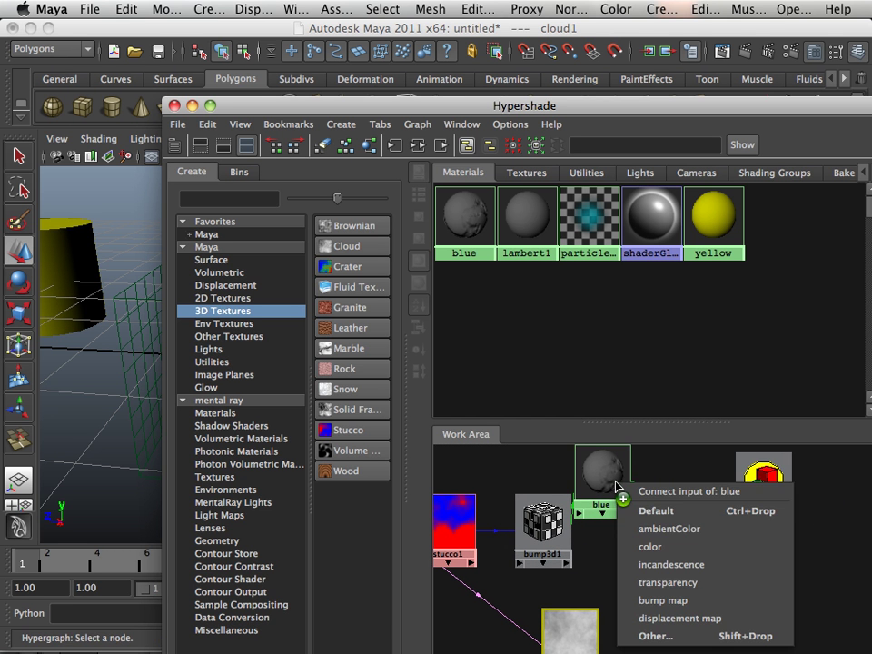
pyautogui.click(638, 543)
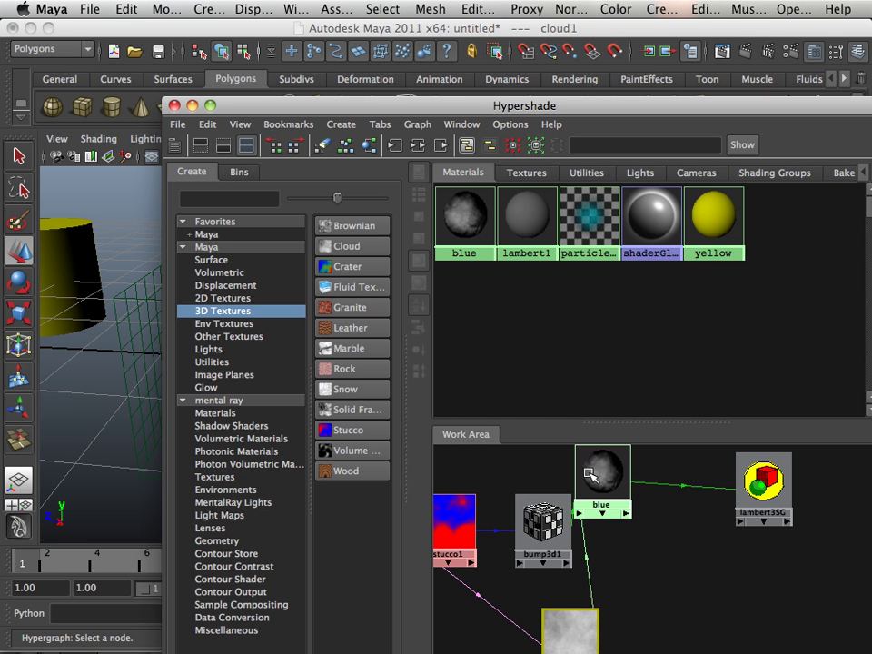
# Step: Examine the combined cloud color and stucco bump on the sphere from several angles
pyautogui.moveTo(373, 108); pyautogui.dragTo(679, 198)
pyautogui.keyDown('alt'); pyautogui.moveTo(343, 332); pyautogui.dragTo(379, 342); pyautogui.keyUp('alt')
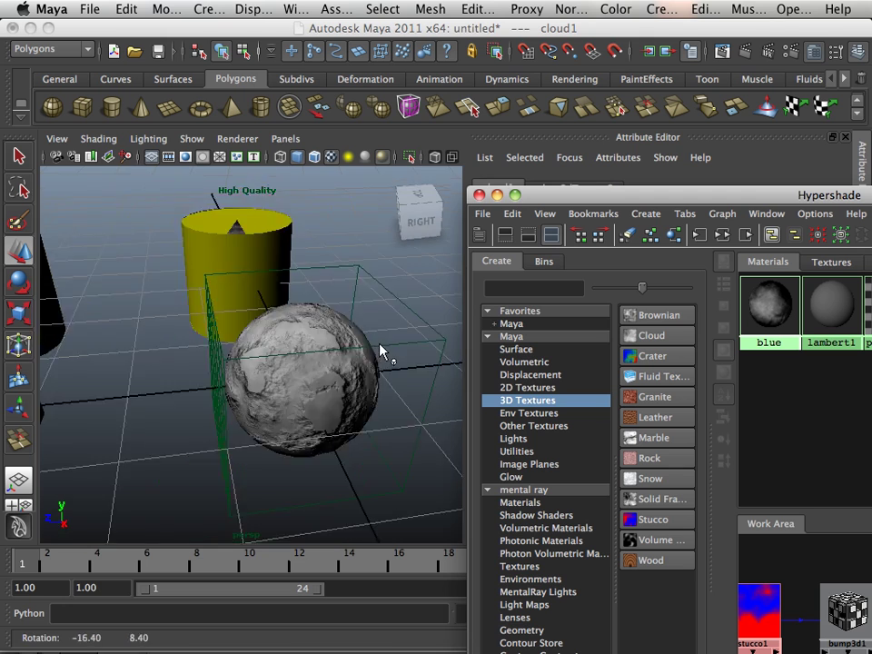
pyautogui.keyDown('alt'); pyautogui.moveTo(379, 342); pyautogui.dragTo(337, 346, button='right'); pyautogui.keyUp('alt')
pyautogui.keyDown('alt'); pyautogui.moveTo(337, 346); pyautogui.dragTo(313, 344, button='middle'); pyautogui.keyUp('alt')
pyautogui.keyDown('alt'); pyautogui.moveTo(314, 343); pyautogui.dragTo(349, 344); pyautogui.keyUp('alt')
pyautogui.keyDown('alt'); pyautogui.moveTo(349, 345); pyautogui.dragTo(235, 352, button='middle'); pyautogui.keyUp('alt')
pyautogui.keyDown('alt'); pyautogui.moveTo(234, 353); pyautogui.dragTo(302, 355, button='right'); pyautogui.keyUp('alt')
pyautogui.keyDown('alt'); pyautogui.moveTo(303, 355); pyautogui.dragTo(328, 368); pyautogui.keyUp('alt')
pyautogui.keyDown('alt'); pyautogui.moveTo(328, 368); pyautogui.dragTo(288, 357, button='right'); pyautogui.keyUp('alt')
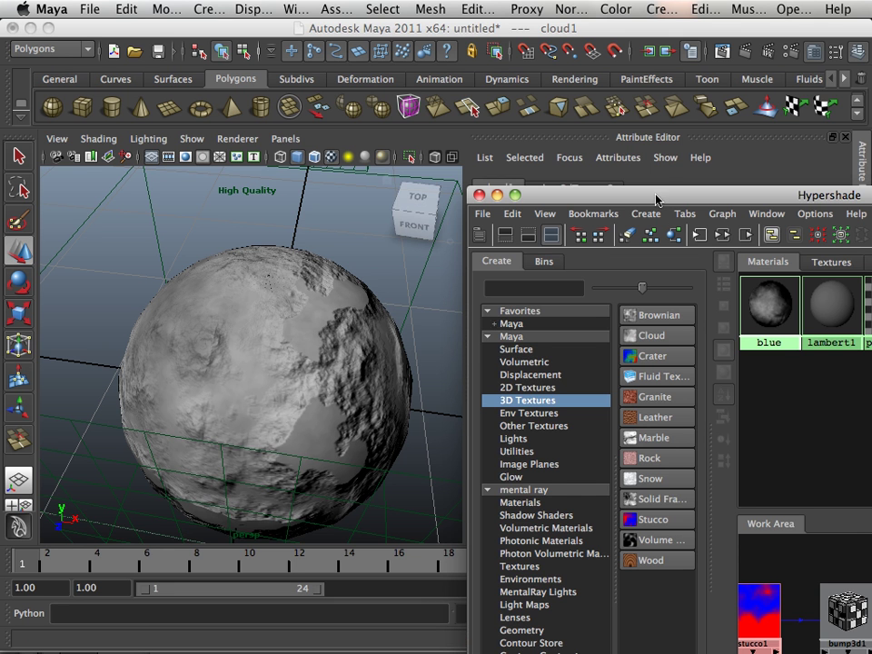
# Step: Connect the cloud texture to the blue material's ambientColor as well and check the sphere
pyautogui.moveTo(658, 195); pyautogui.dragTo(369, 27)
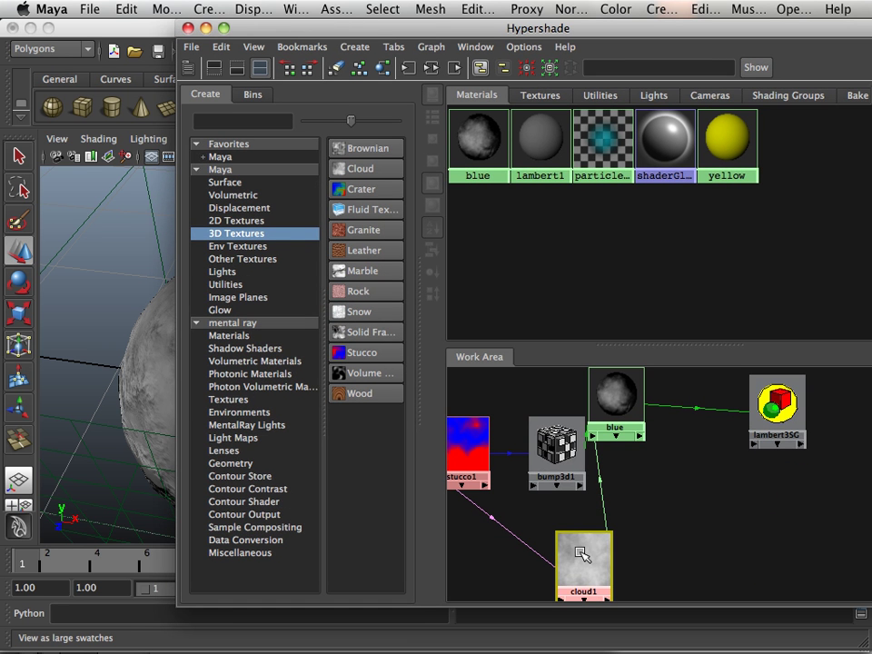
pyautogui.moveTo(582, 555); pyautogui.dragTo(617, 408, button='middle')
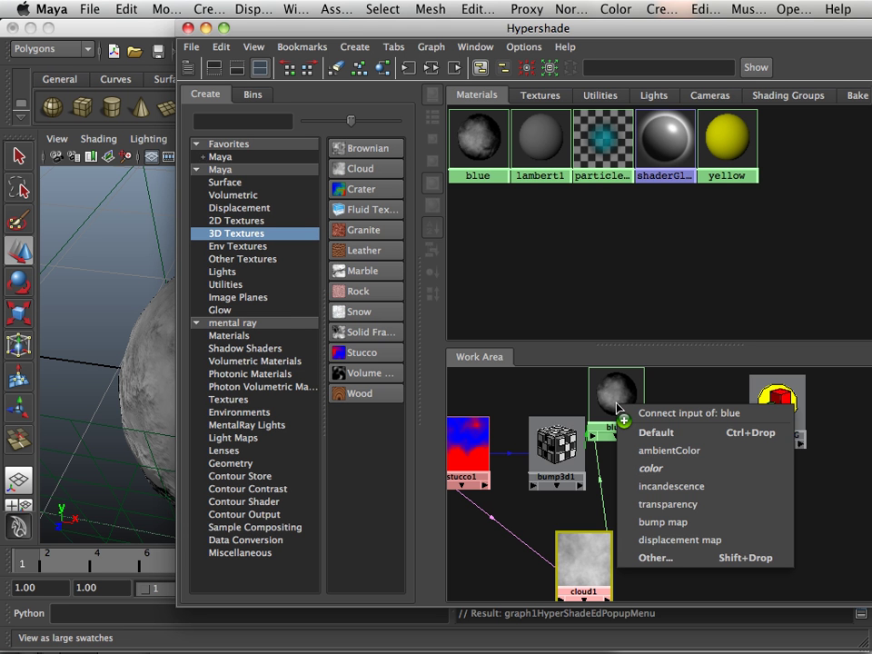
pyautogui.click(654, 451)
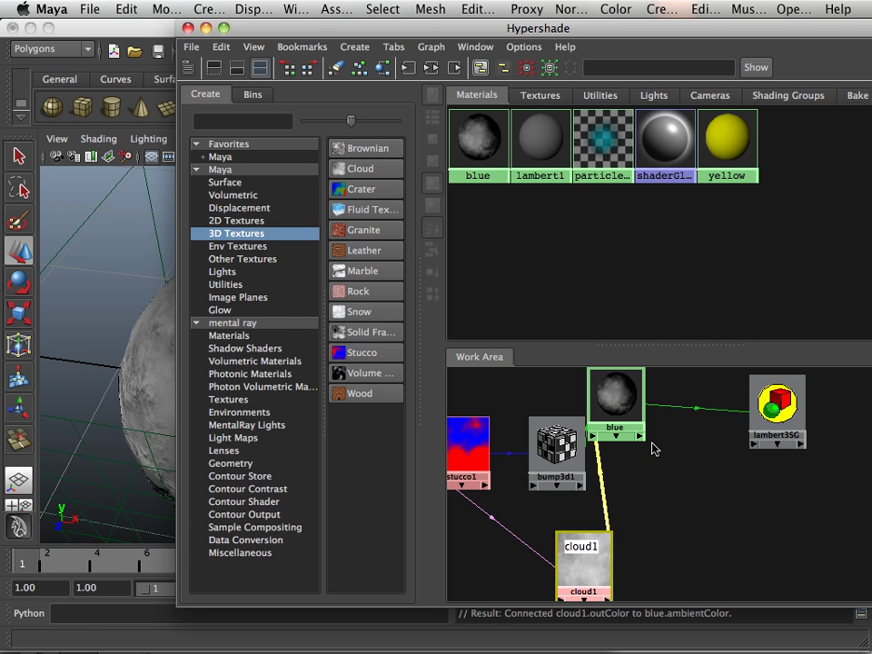
pyautogui.moveTo(353, 27); pyautogui.dragTo(673, 112)
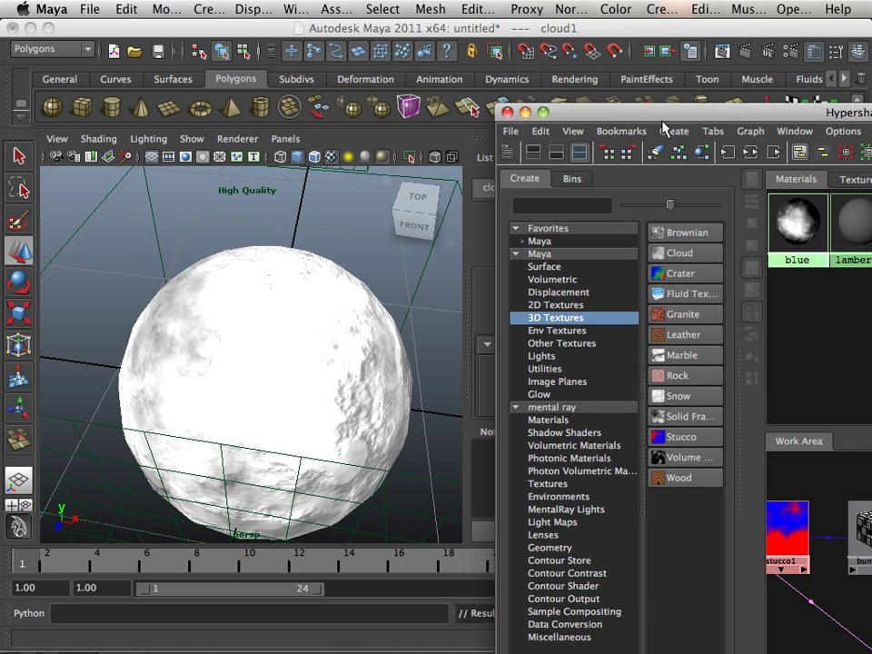
pyautogui.keyDown('alt'); pyautogui.moveTo(320, 338); pyautogui.dragTo(360, 323); pyautogui.keyUp('alt')
pyautogui.keyDown('alt'); pyautogui.moveTo(360, 322); pyautogui.dragTo(318, 320, button='right'); pyautogui.keyUp('alt')
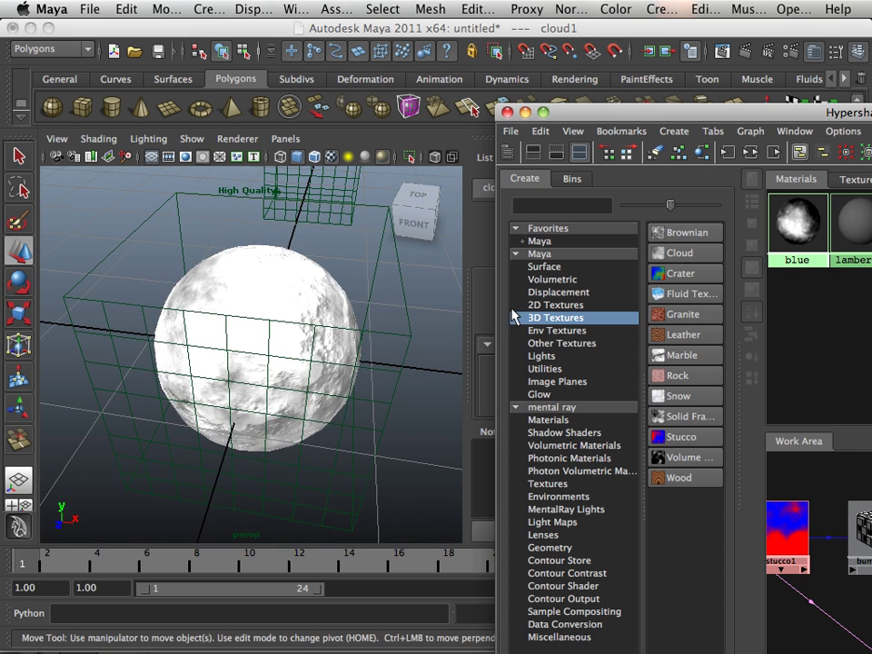
# Step: Darken the cloud texture's Color 2 from white to a light grey
pyautogui.moveTo(713, 112); pyautogui.dragTo(109, 29)
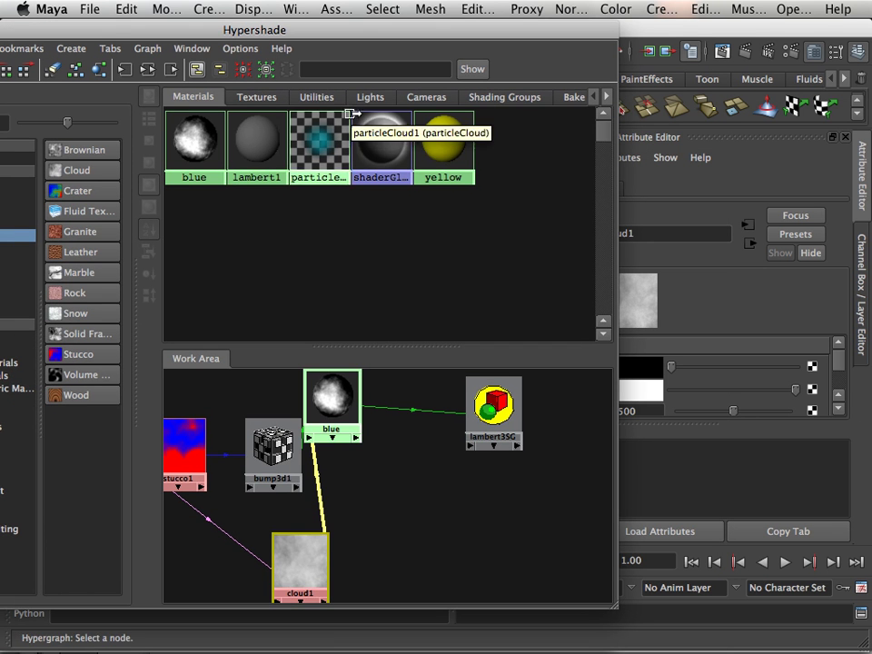
pyautogui.moveTo(354, 31); pyautogui.dragTo(255, 448)
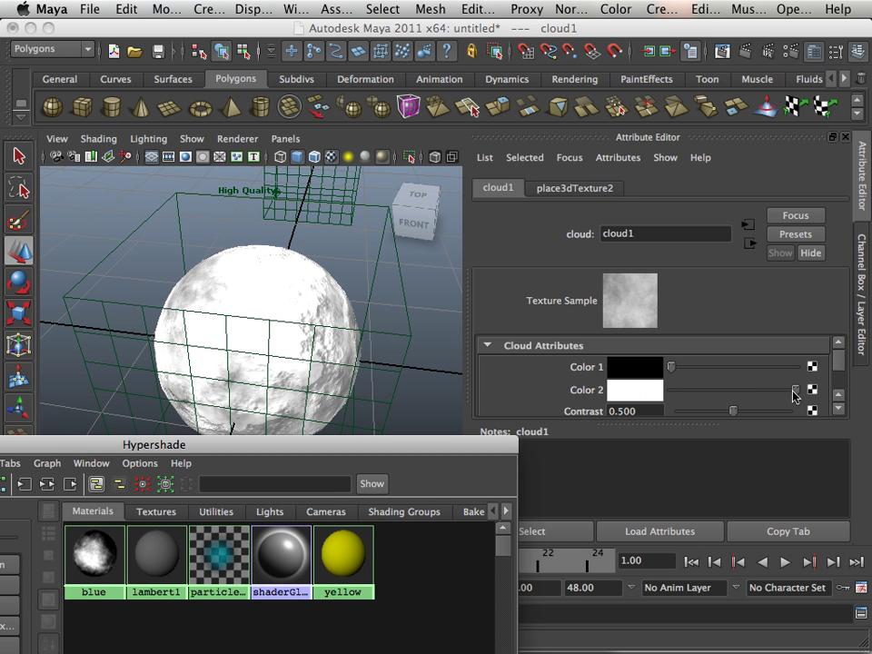
pyautogui.moveTo(795, 392); pyautogui.dragTo(769, 395)
# Step: Inspect the sphere's surface up close and from a distance with the adjusted cloud texture
pyautogui.keyDown('alt'); pyautogui.moveTo(303, 343); pyautogui.dragTo(132, 244); pyautogui.keyUp('alt')
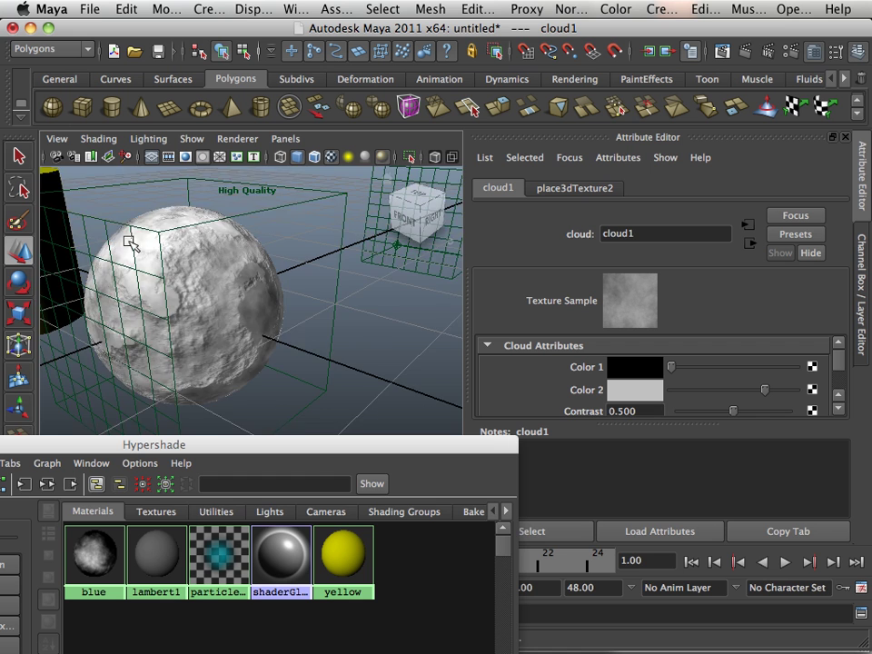
pyautogui.keyDown('alt'); pyautogui.moveTo(132, 244); pyautogui.dragTo(288, 218, button='middle'); pyautogui.keyUp('alt')
pyautogui.keyDown('alt'); pyautogui.moveTo(289, 218); pyautogui.dragTo(213, 223, button='right'); pyautogui.keyUp('alt')
pyautogui.keyDown('alt'); pyautogui.moveTo(212, 223); pyautogui.dragTo(175, 223); pyautogui.keyUp('alt')
pyautogui.keyDown('alt'); pyautogui.moveTo(176, 223); pyautogui.dragTo(300, 271, button='right'); pyautogui.keyUp('alt')
pyautogui.keyDown('alt'); pyautogui.moveTo(300, 271); pyautogui.dragTo(204, 304, button='middle'); pyautogui.keyUp('alt')
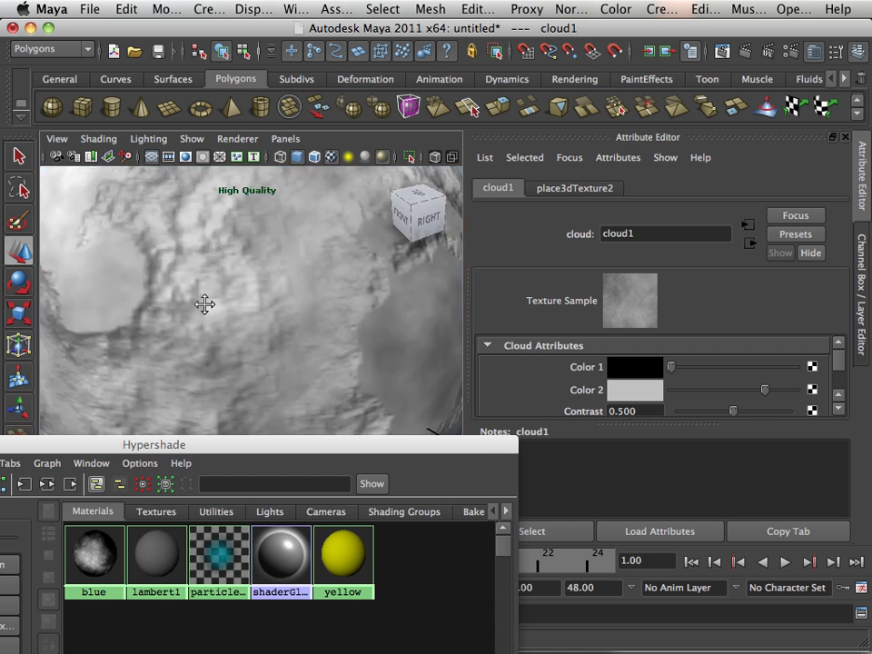
pyautogui.keyDown('alt'); pyautogui.moveTo(204, 305); pyautogui.dragTo(101, 288, button='right'); pyautogui.keyUp('alt')
pyautogui.moveTo(101, 288)
pyautogui.keyDown('alt'); pyautogui.mouseDown()
pyautogui.moveTo(131, 294)
pyautogui.moveTo(115, 291)
pyautogui.mouseUp(); pyautogui.keyUp('alt')
pyautogui.keyDown('alt'); pyautogui.moveTo(115, 291); pyautogui.dragTo(168, 271, button='middle'); pyautogui.keyUp('alt')
pyautogui.keyDown('alt'); pyautogui.moveTo(168, 271); pyautogui.dragTo(150, 274, button='right'); pyautogui.keyUp('alt')
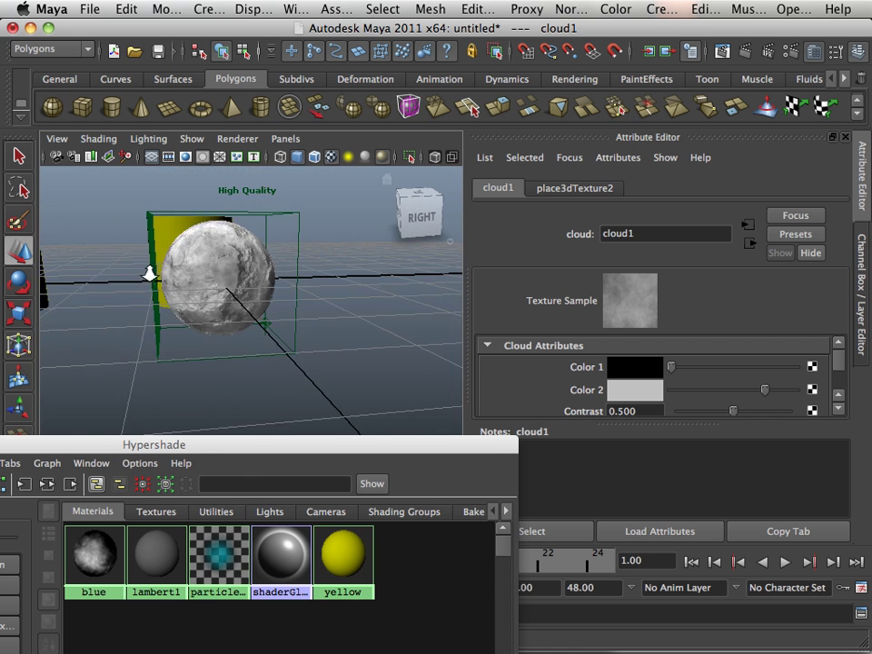
# Step: Examine the sphere's cloud and stucco surface from opposite sides, including a close view of the bumps
pyautogui.keyDown('alt'); pyautogui.moveTo(150, 274); pyautogui.dragTo(273, 303); pyautogui.keyUp('alt')
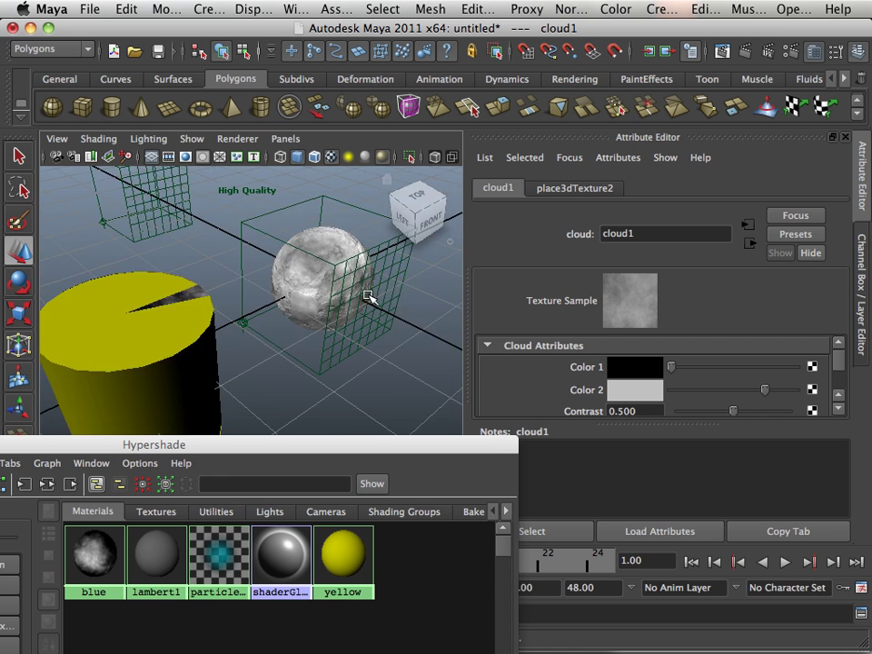
pyautogui.keyDown('alt'); pyautogui.moveTo(368, 296); pyautogui.dragTo(223, 289, button='middle'); pyautogui.keyUp('alt')
pyautogui.keyDown('alt'); pyautogui.moveTo(223, 289); pyautogui.dragTo(284, 293, button='right'); pyautogui.keyUp('alt')
pyautogui.keyDown('alt'); pyautogui.moveTo(196, 286); pyautogui.dragTo(329, 288); pyautogui.keyUp('alt')
pyautogui.keyDown('alt'); pyautogui.moveTo(186, 293); pyautogui.dragTo(260, 295, button='middle'); pyautogui.keyUp('alt')
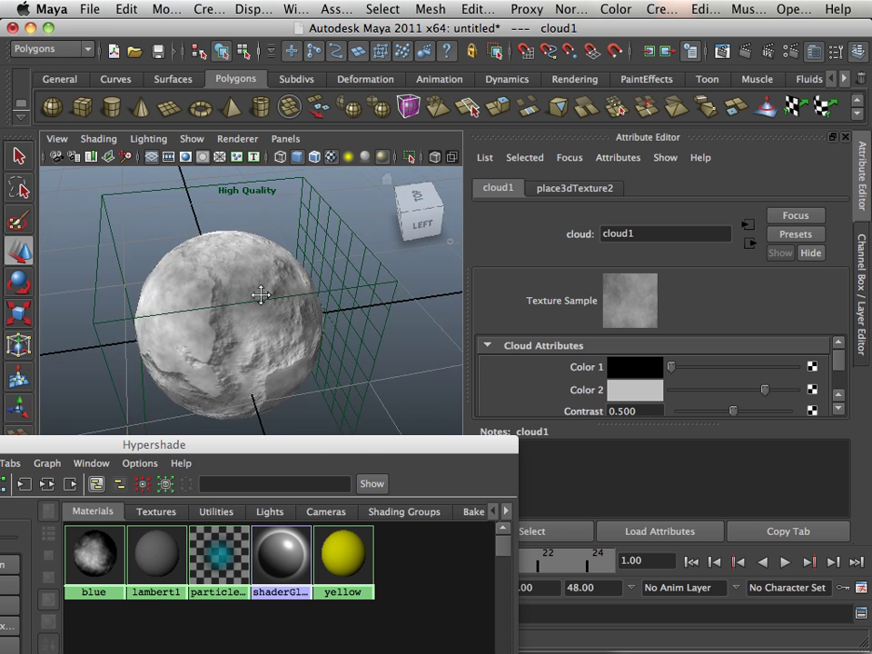
pyautogui.keyDown('alt'); pyautogui.moveTo(261, 295); pyautogui.dragTo(146, 282, button='right'); pyautogui.keyUp('alt')
pyautogui.keyDown('alt'); pyautogui.moveTo(147, 282); pyautogui.dragTo(272, 299); pyautogui.keyUp('alt')
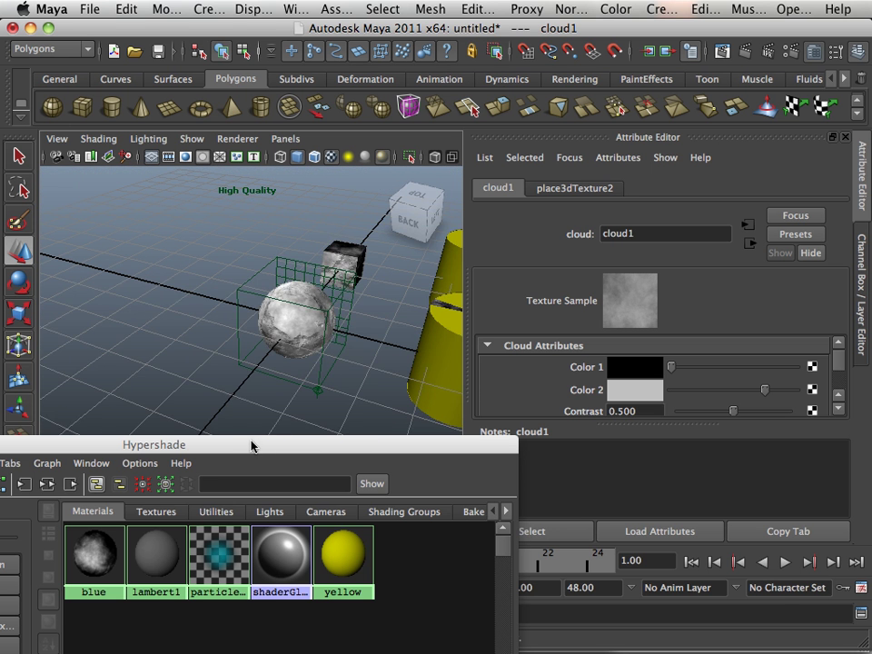
# Step: Reposition the Hypershade so its node network and the viewport's sphere are both visible, and select the sphere
pyautogui.moveTo(252, 446); pyautogui.dragTo(664, 224)
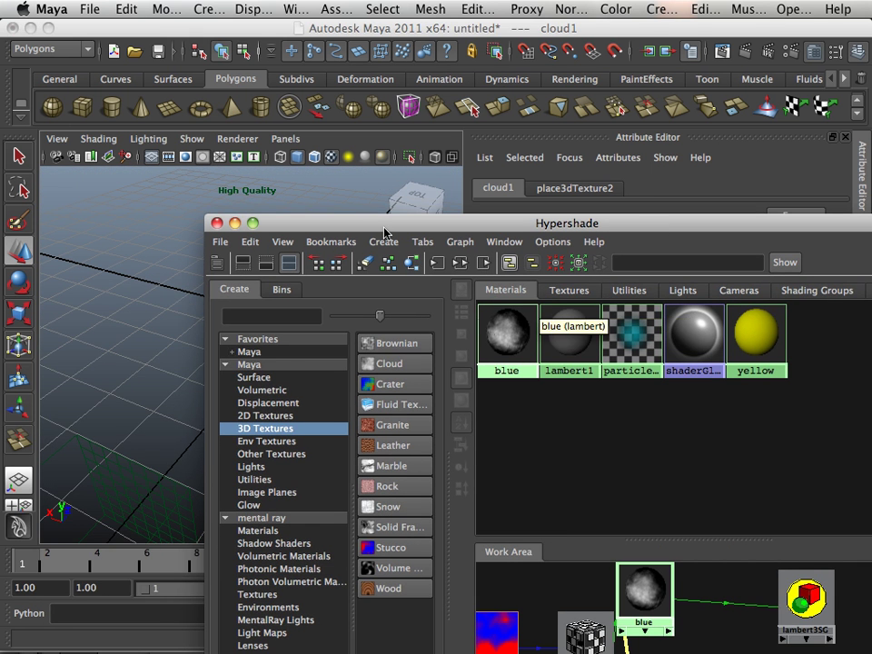
pyautogui.moveTo(368, 227); pyautogui.dragTo(520, 80)
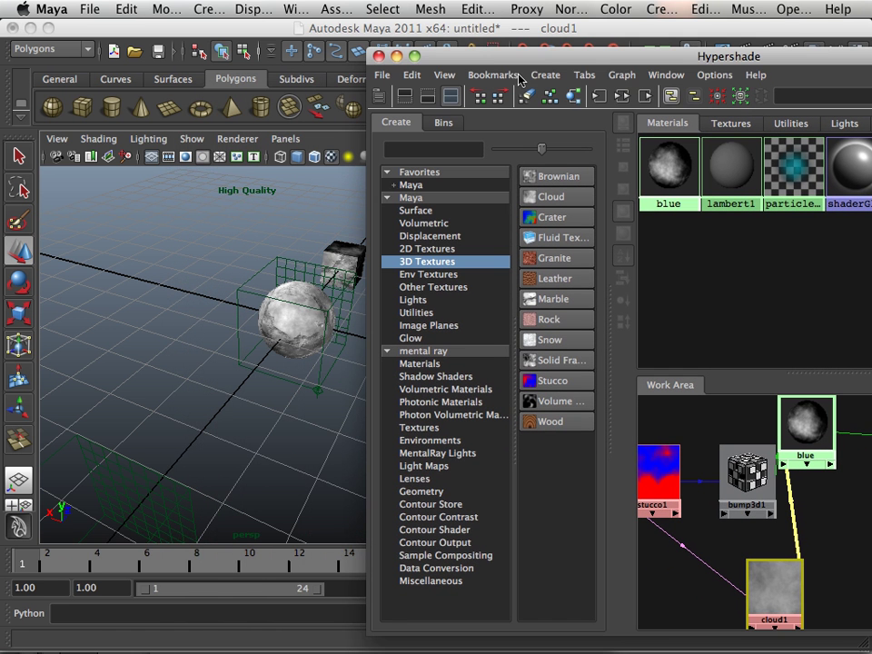
pyautogui.click(292, 311)
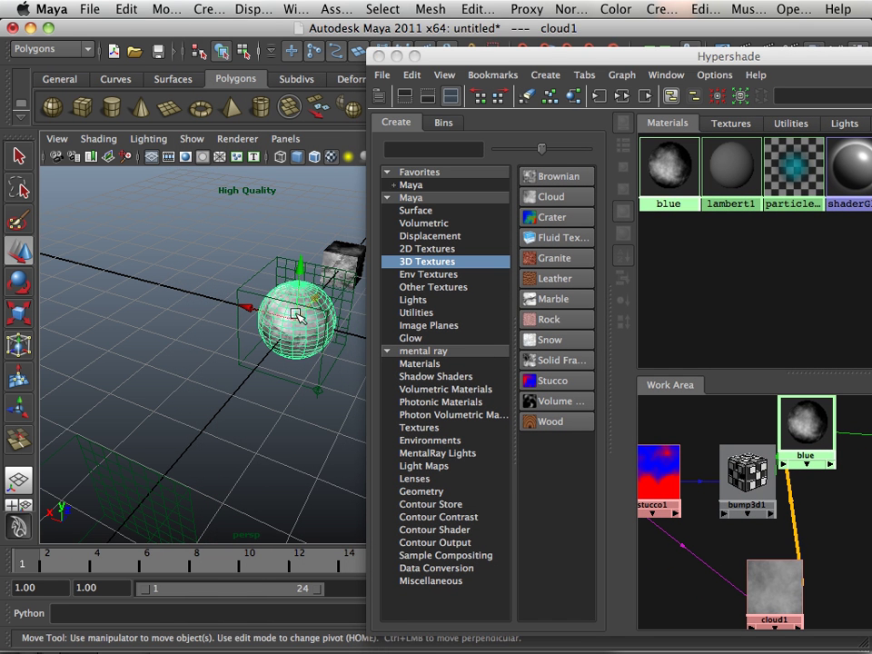
pyautogui.keyDown('alt'); pyautogui.moveTo(306, 321); pyautogui.dragTo(215, 331); pyautogui.keyUp('alt')
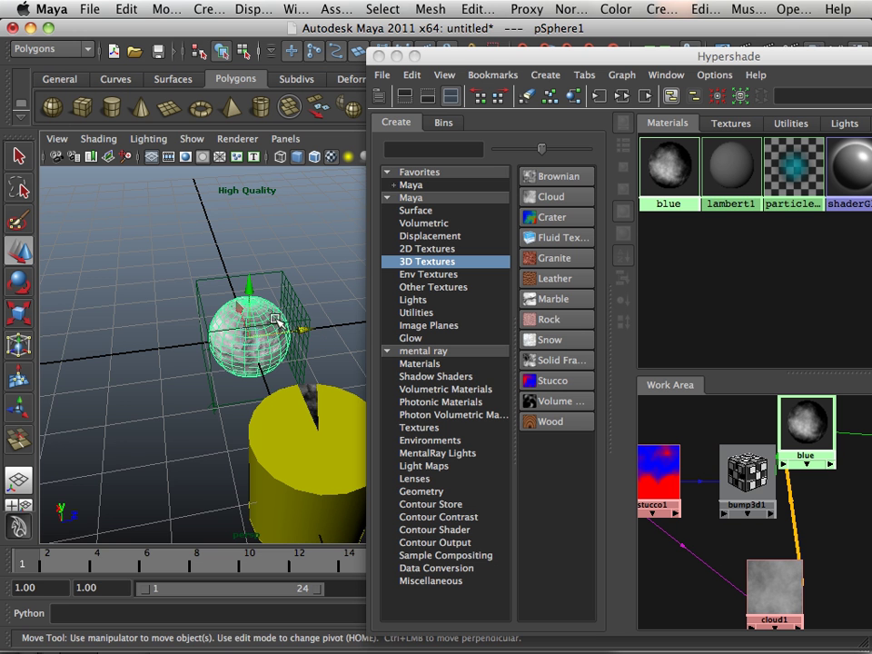
pyautogui.keyDown('alt'); pyautogui.moveTo(273, 334); pyautogui.dragTo(221, 330); pyautogui.keyUp('alt')
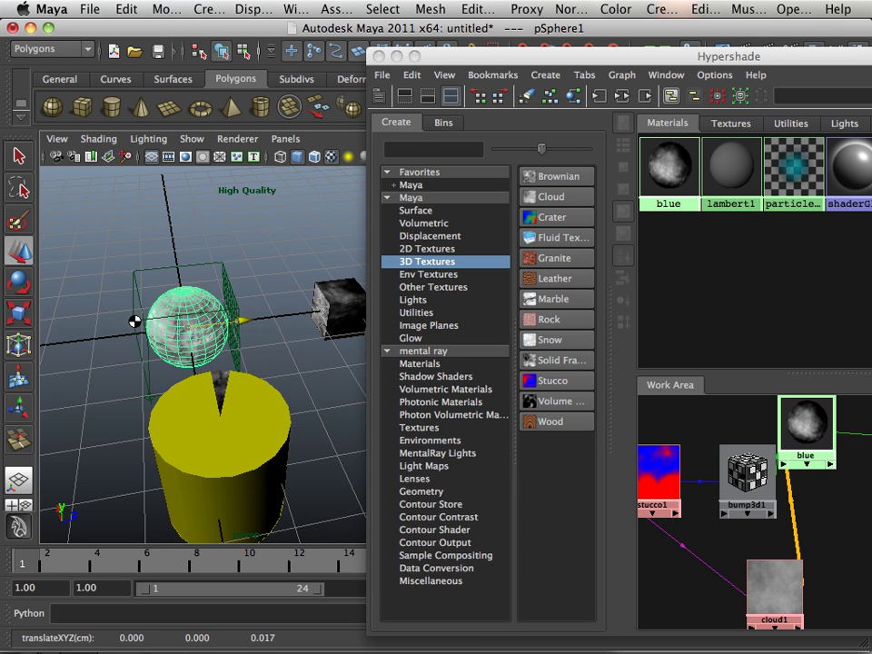